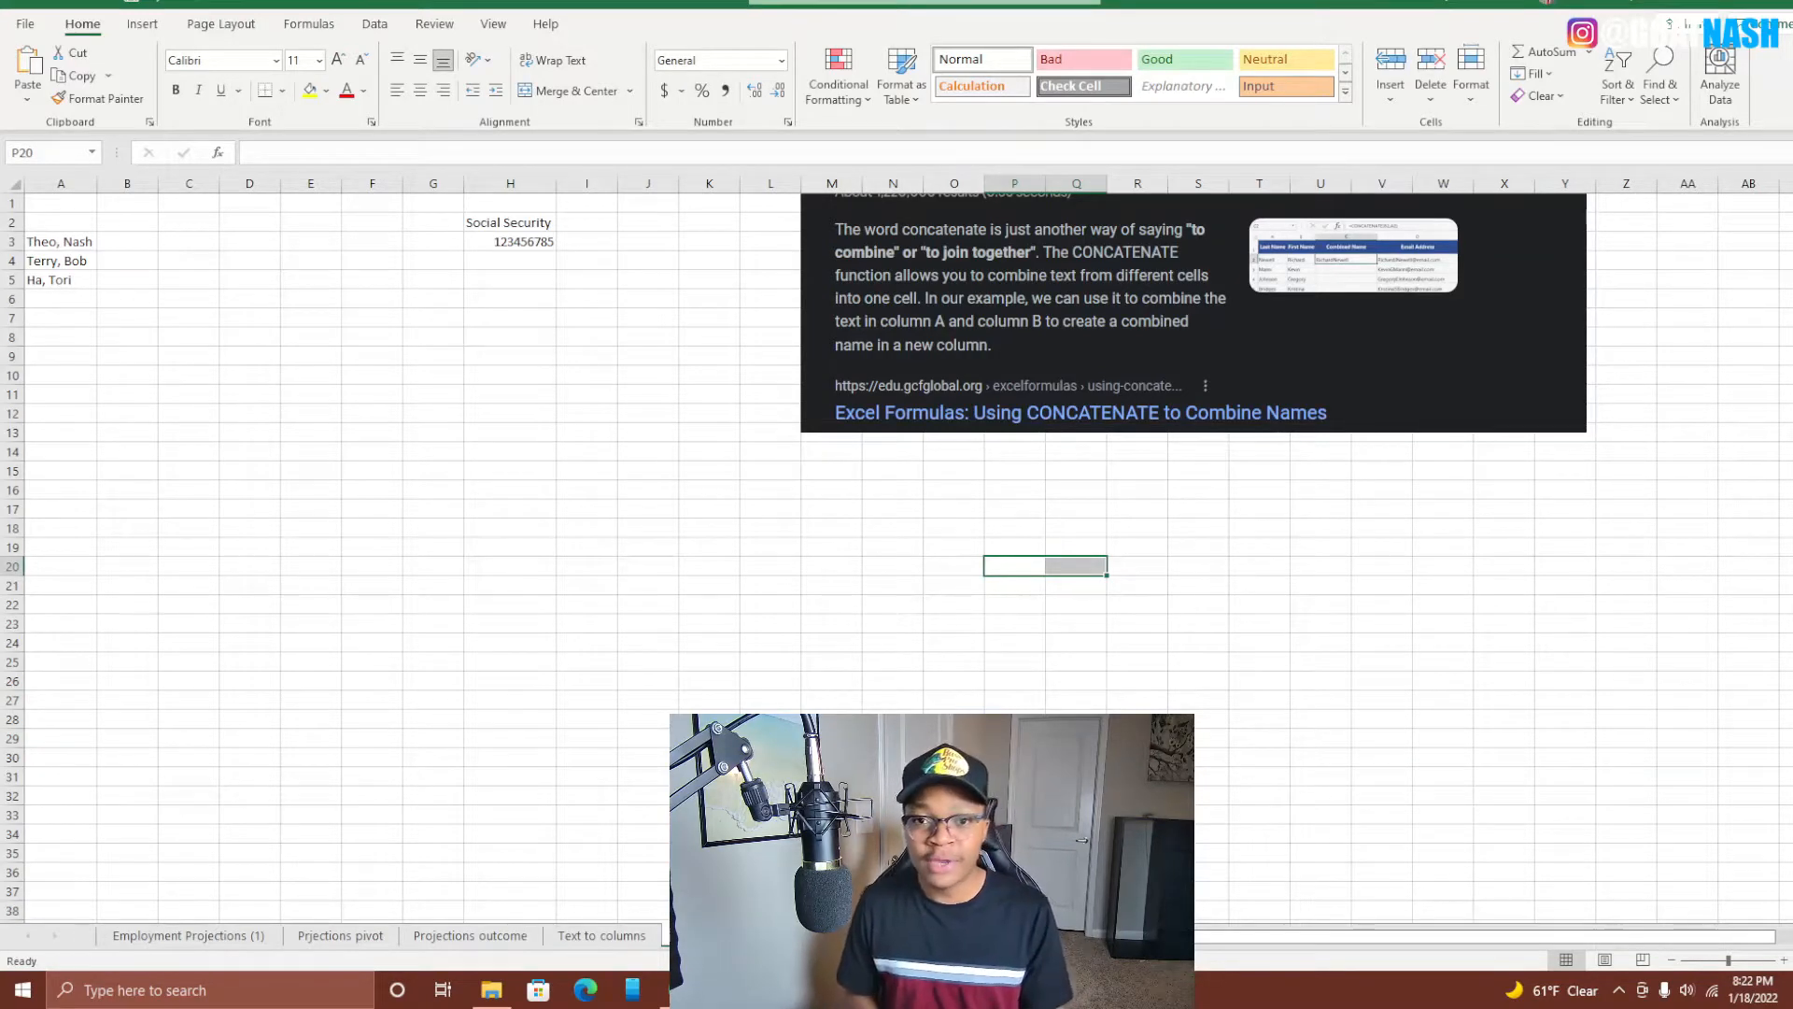
{"action": "left_click", "coordinate": [62, 223]}
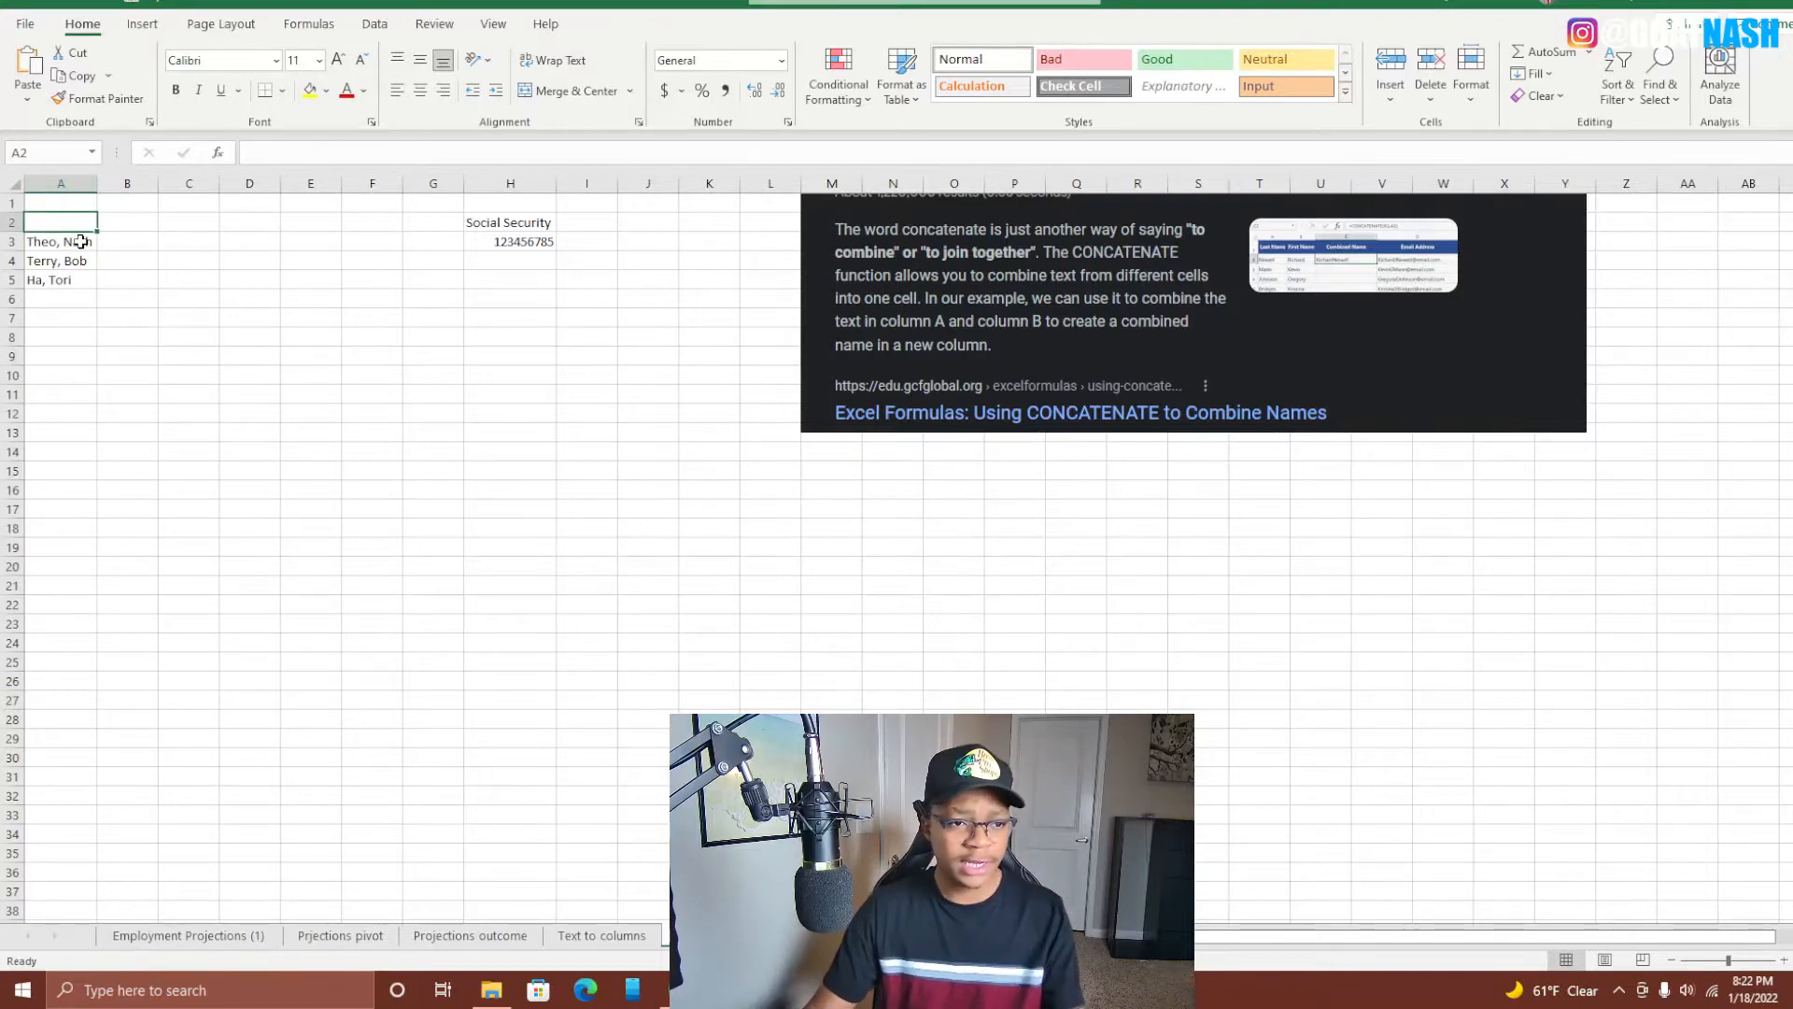
{"action": "scroll", "coordinate": [80, 240], "scroll_direction": "up", "scroll_amount": 4}
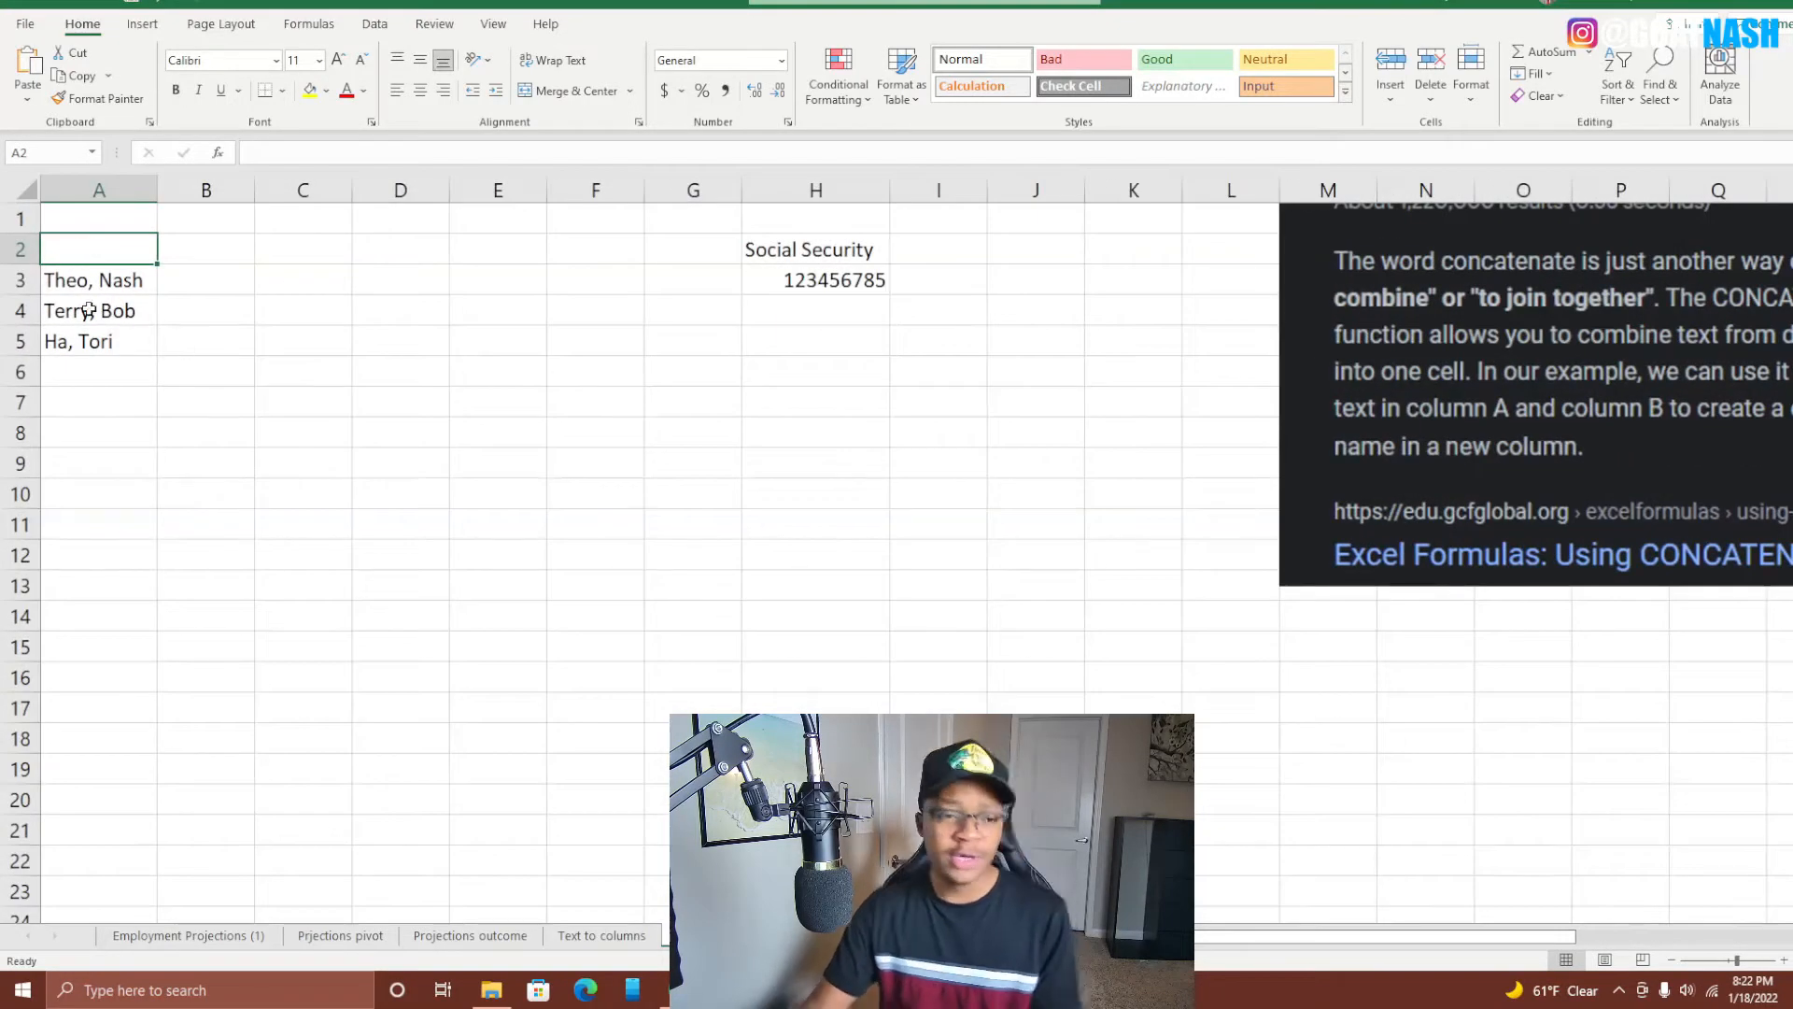
Split column A's names with Text to Columns, comma delimiter only (Tab unchecked).
{"action": "left_click", "coordinate": [87, 186]}
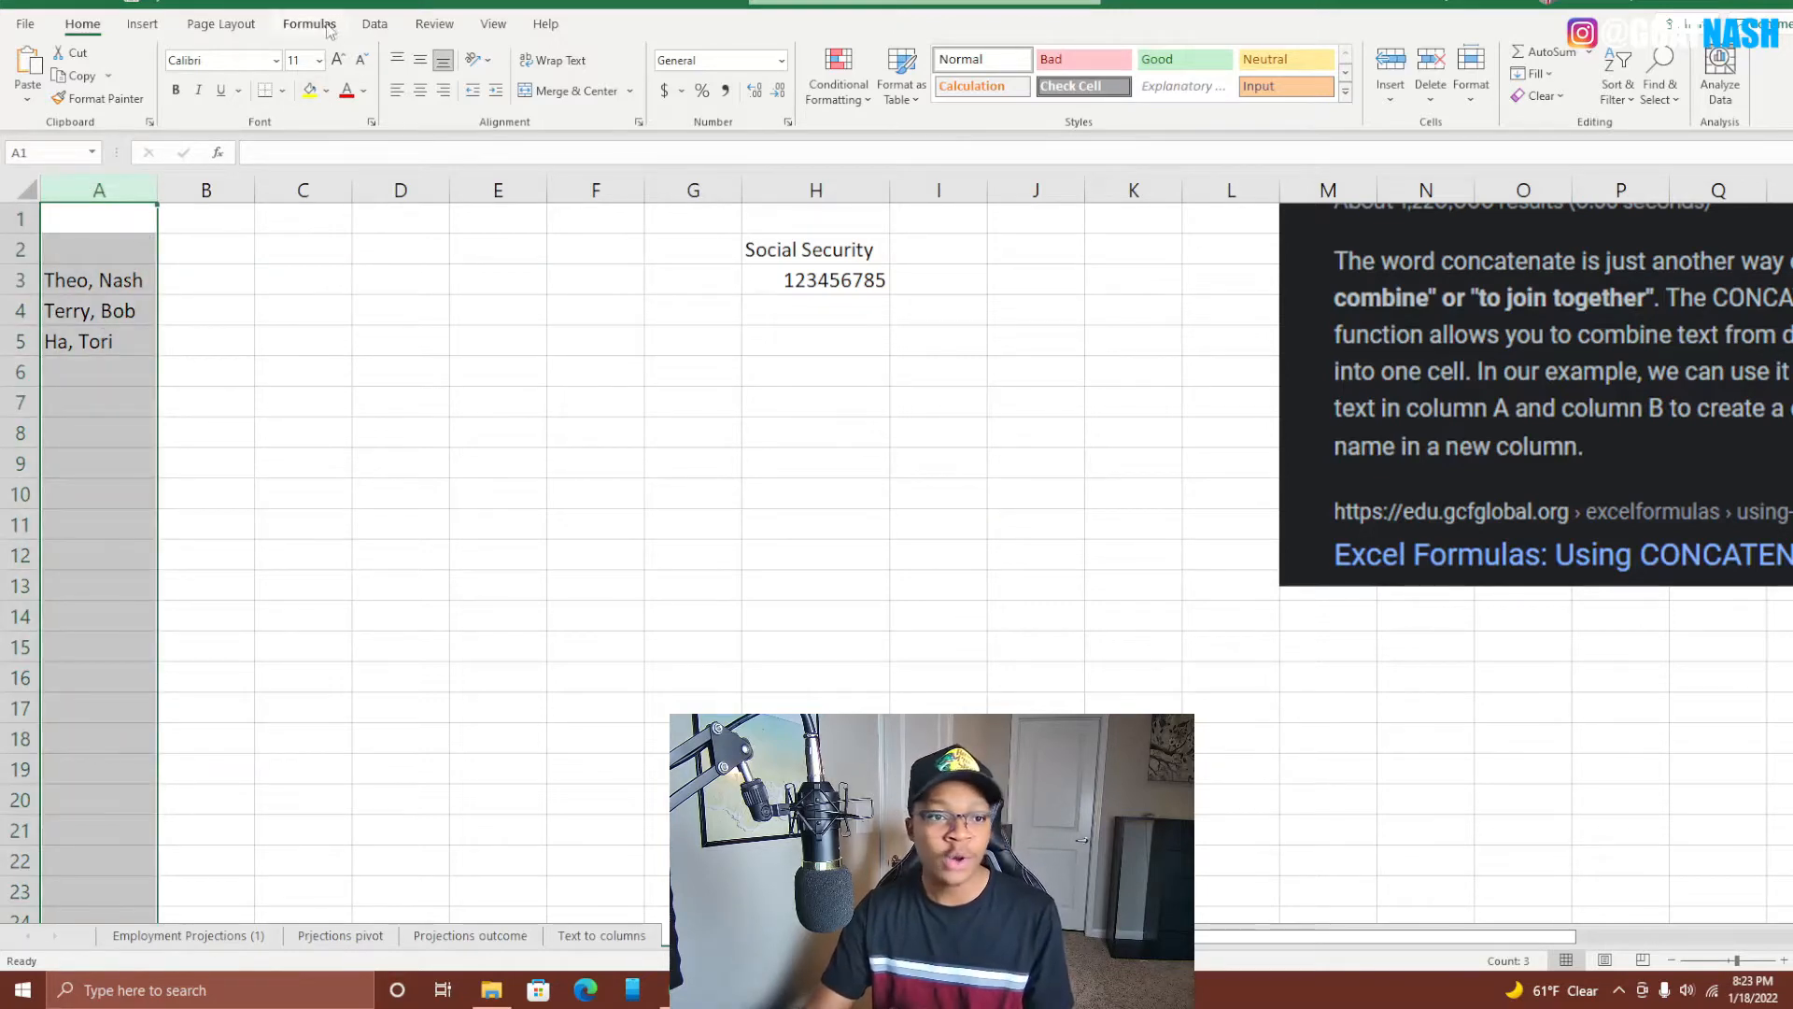
{"action": "left_click", "coordinate": [375, 24]}
{"action": "left_click", "coordinate": [1083, 89]}
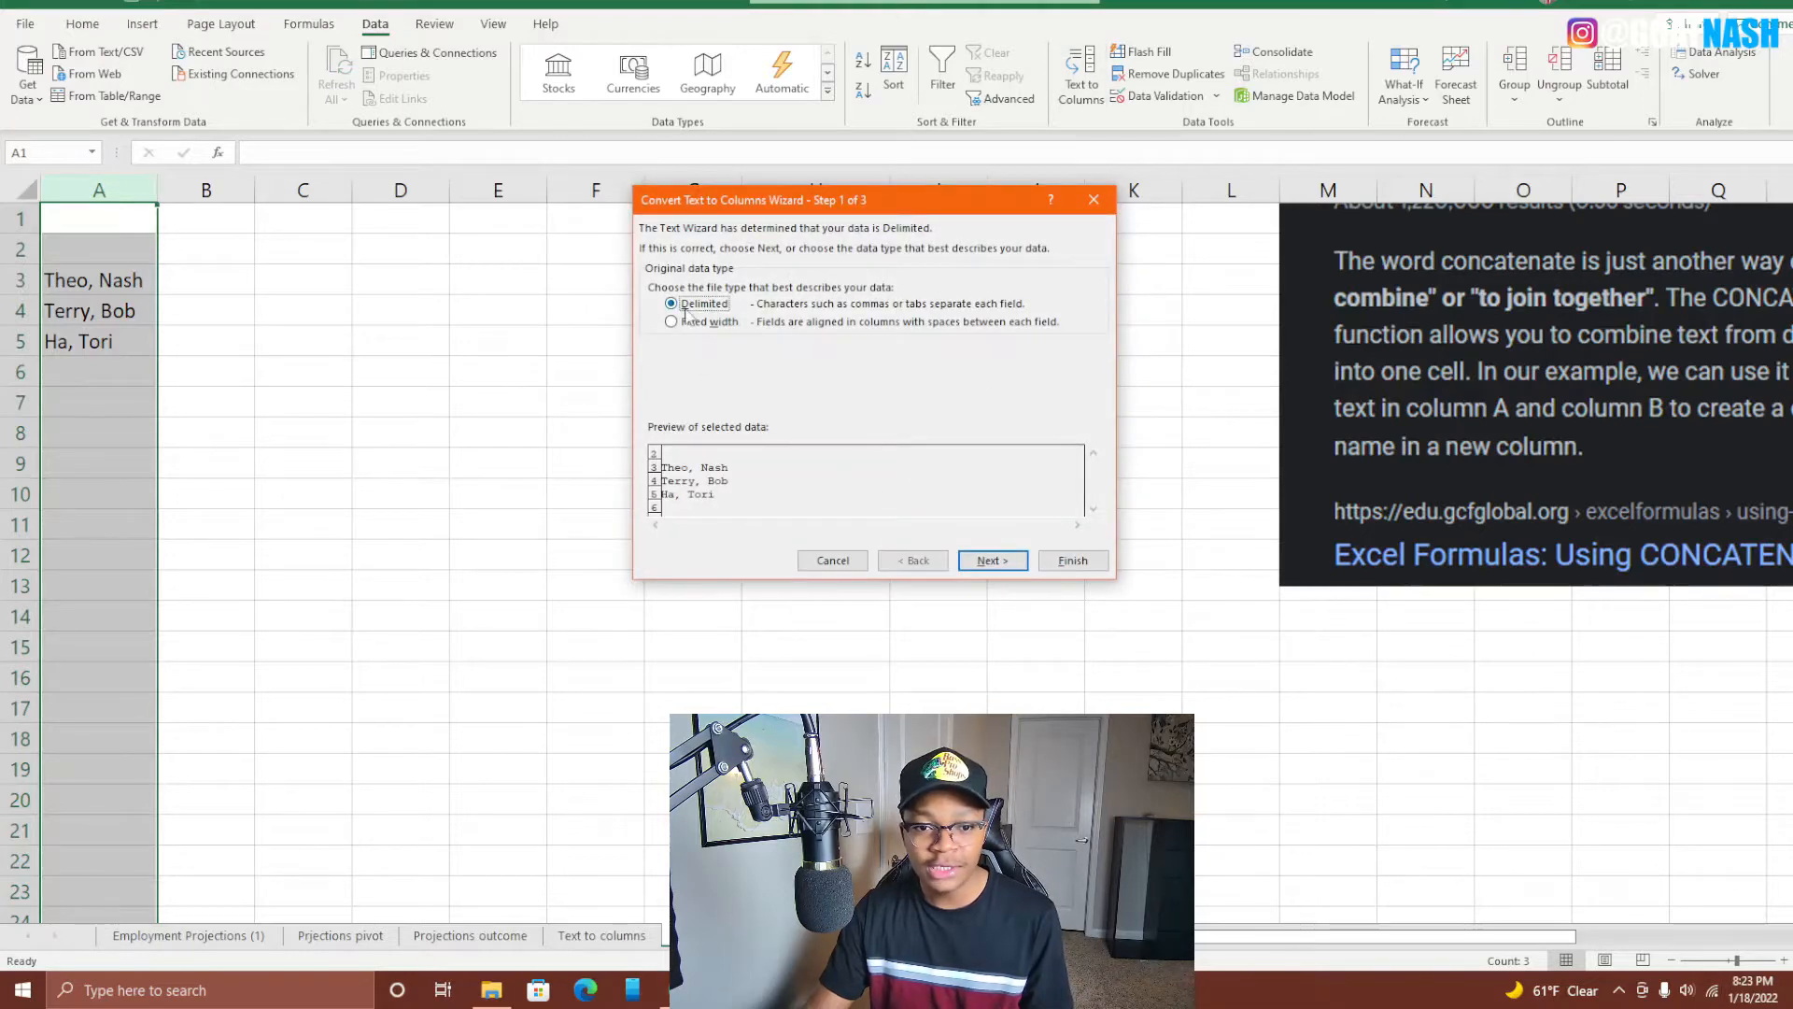
{"action": "left_click", "coordinate": [992, 561]}
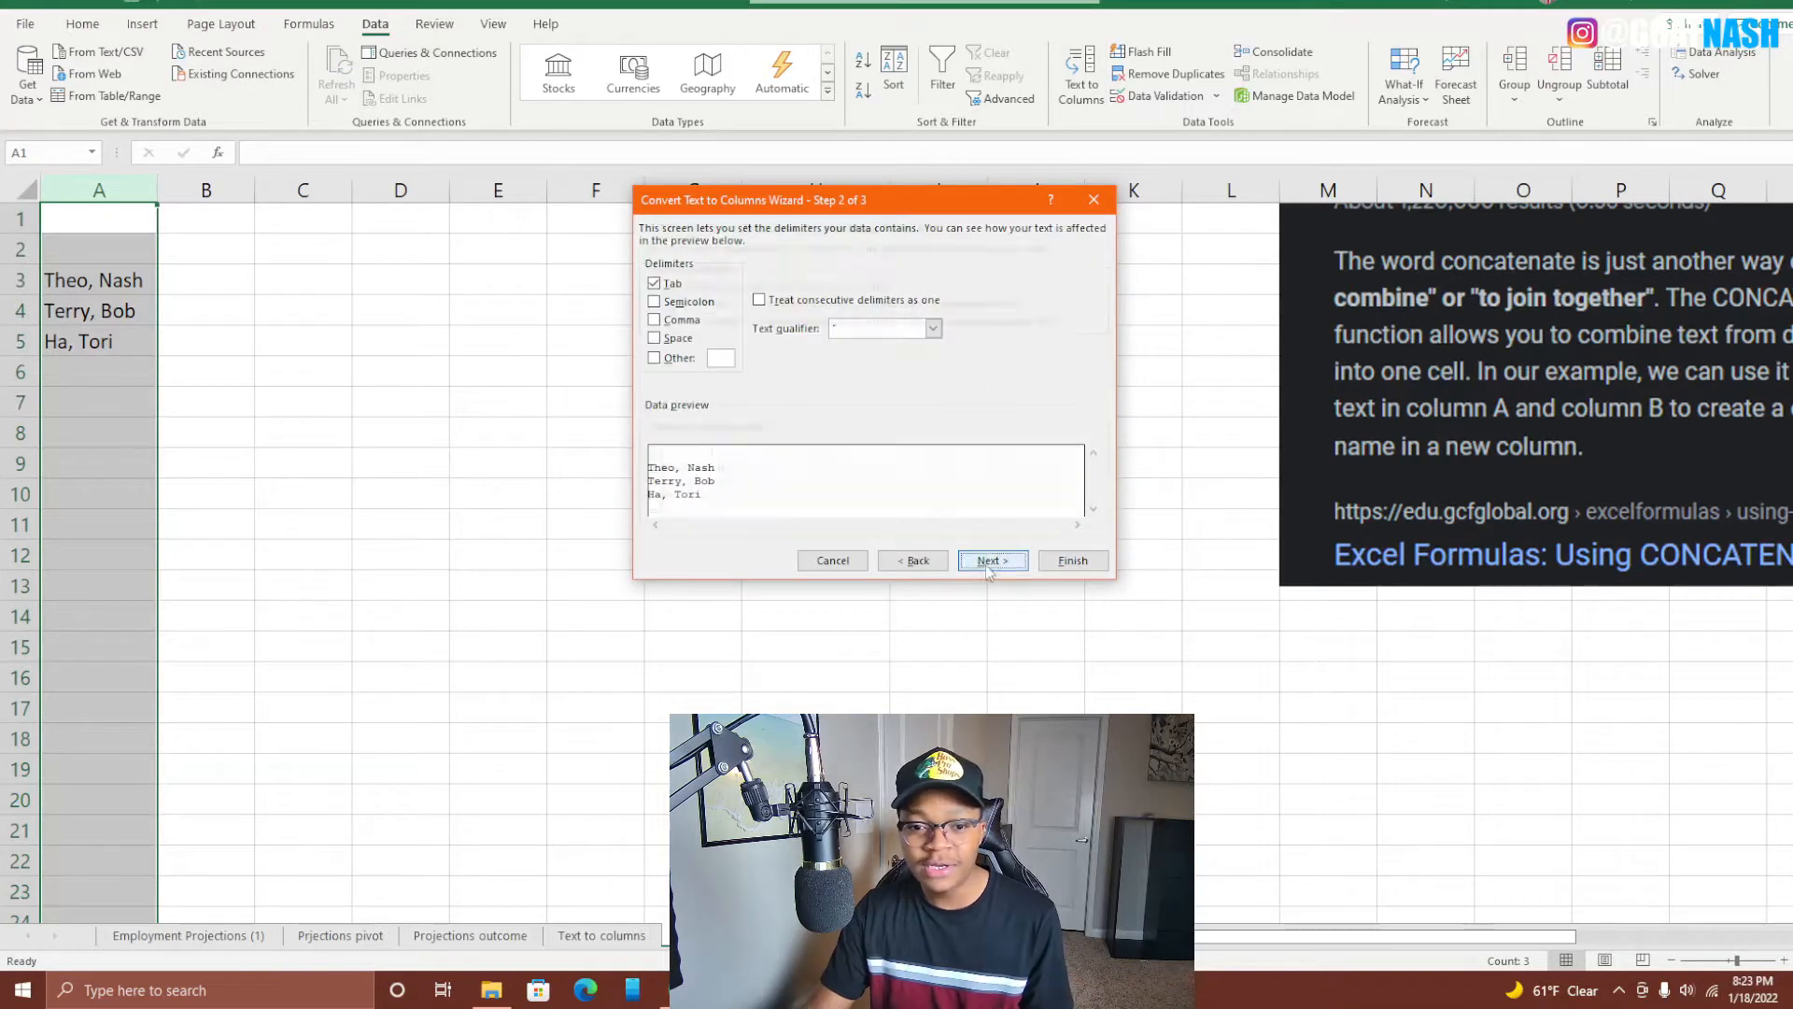
{"action": "left_click", "coordinate": [653, 283]}
{"action": "left_click", "coordinate": [654, 321]}
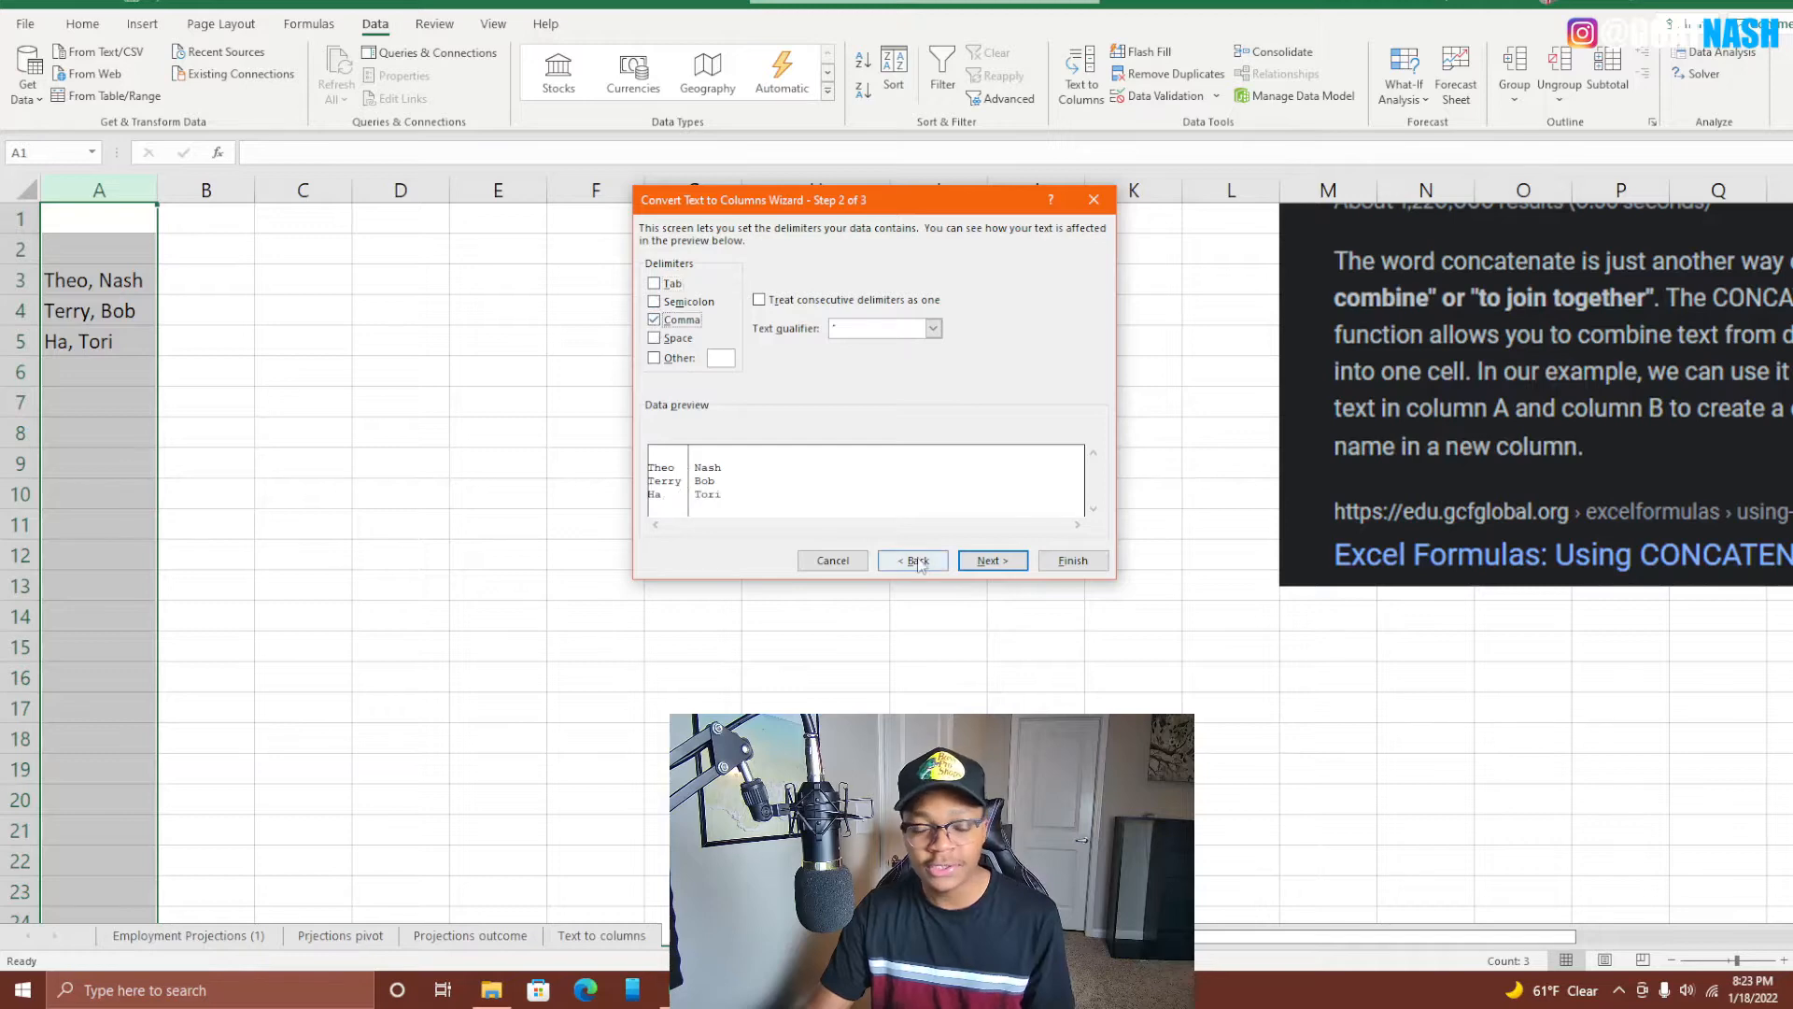
{"action": "left_click", "coordinate": [992, 561]}
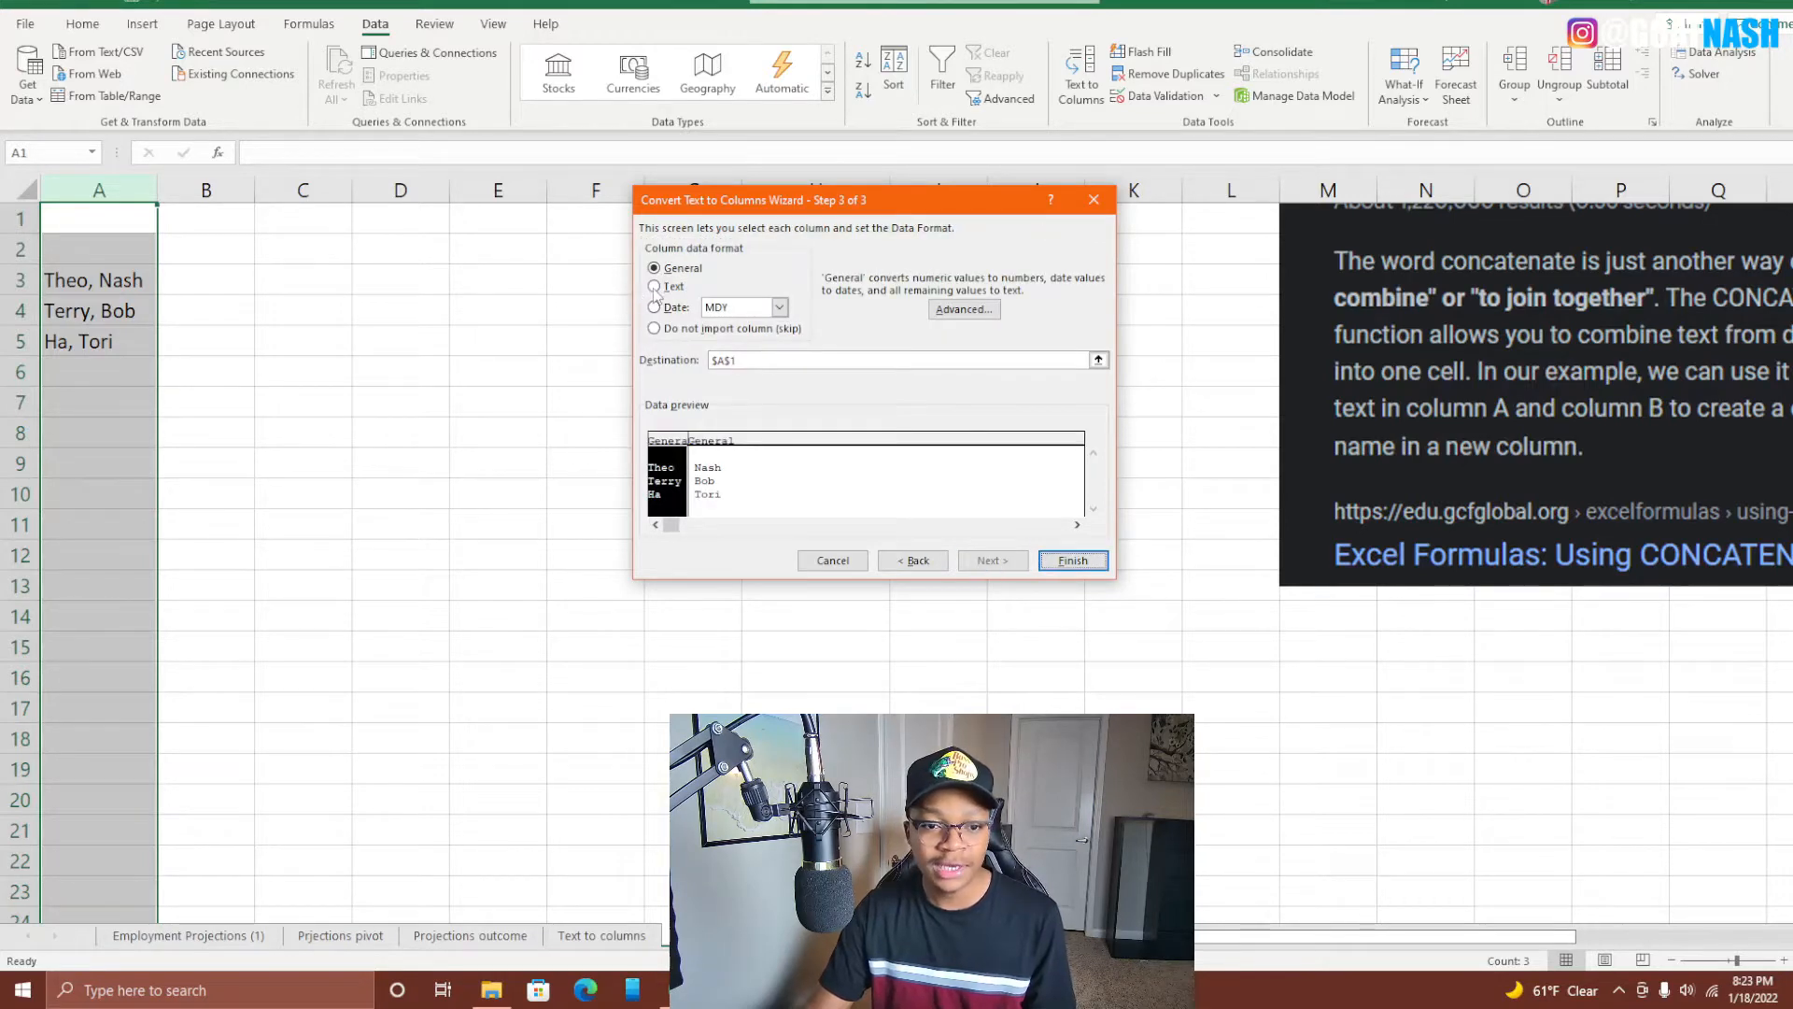
{"action": "left_click", "coordinate": [1072, 561]}
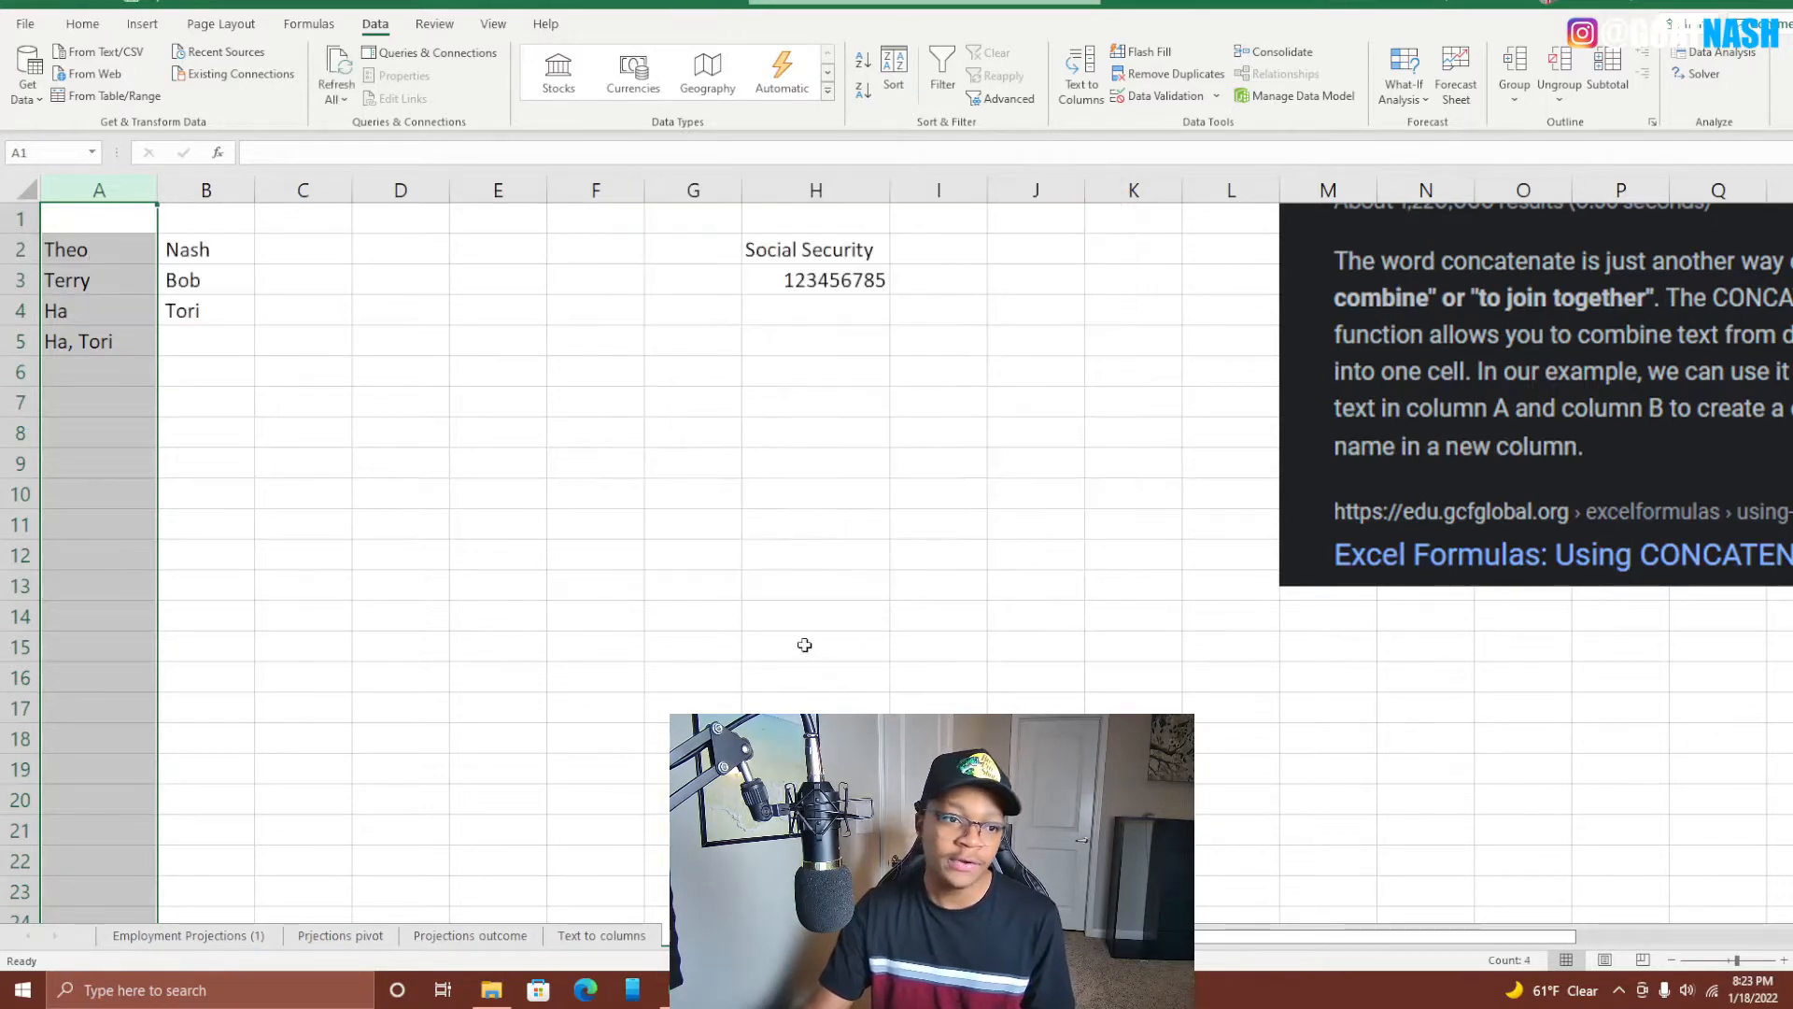
{"action": "left_click", "coordinate": [804, 644]}
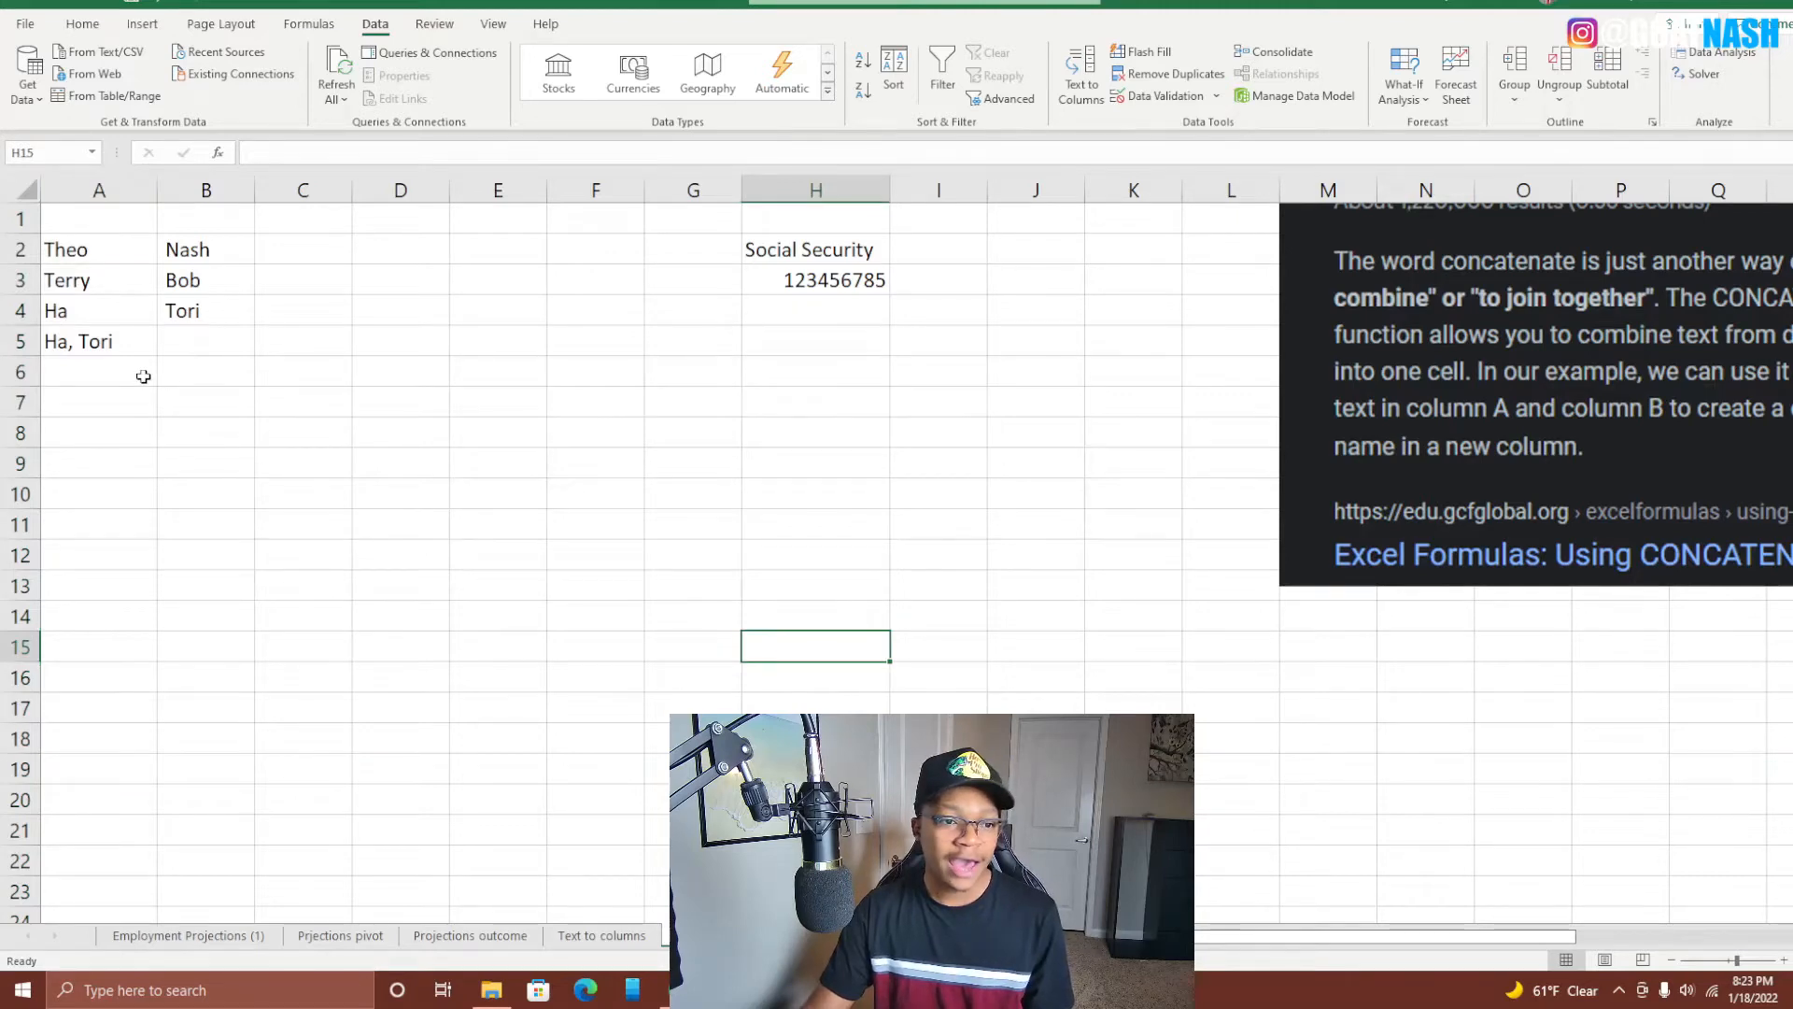
Repeat the comma Text to Columns split for the remaining unsplit name in A5.
{"action": "left_click", "coordinate": [108, 373]}
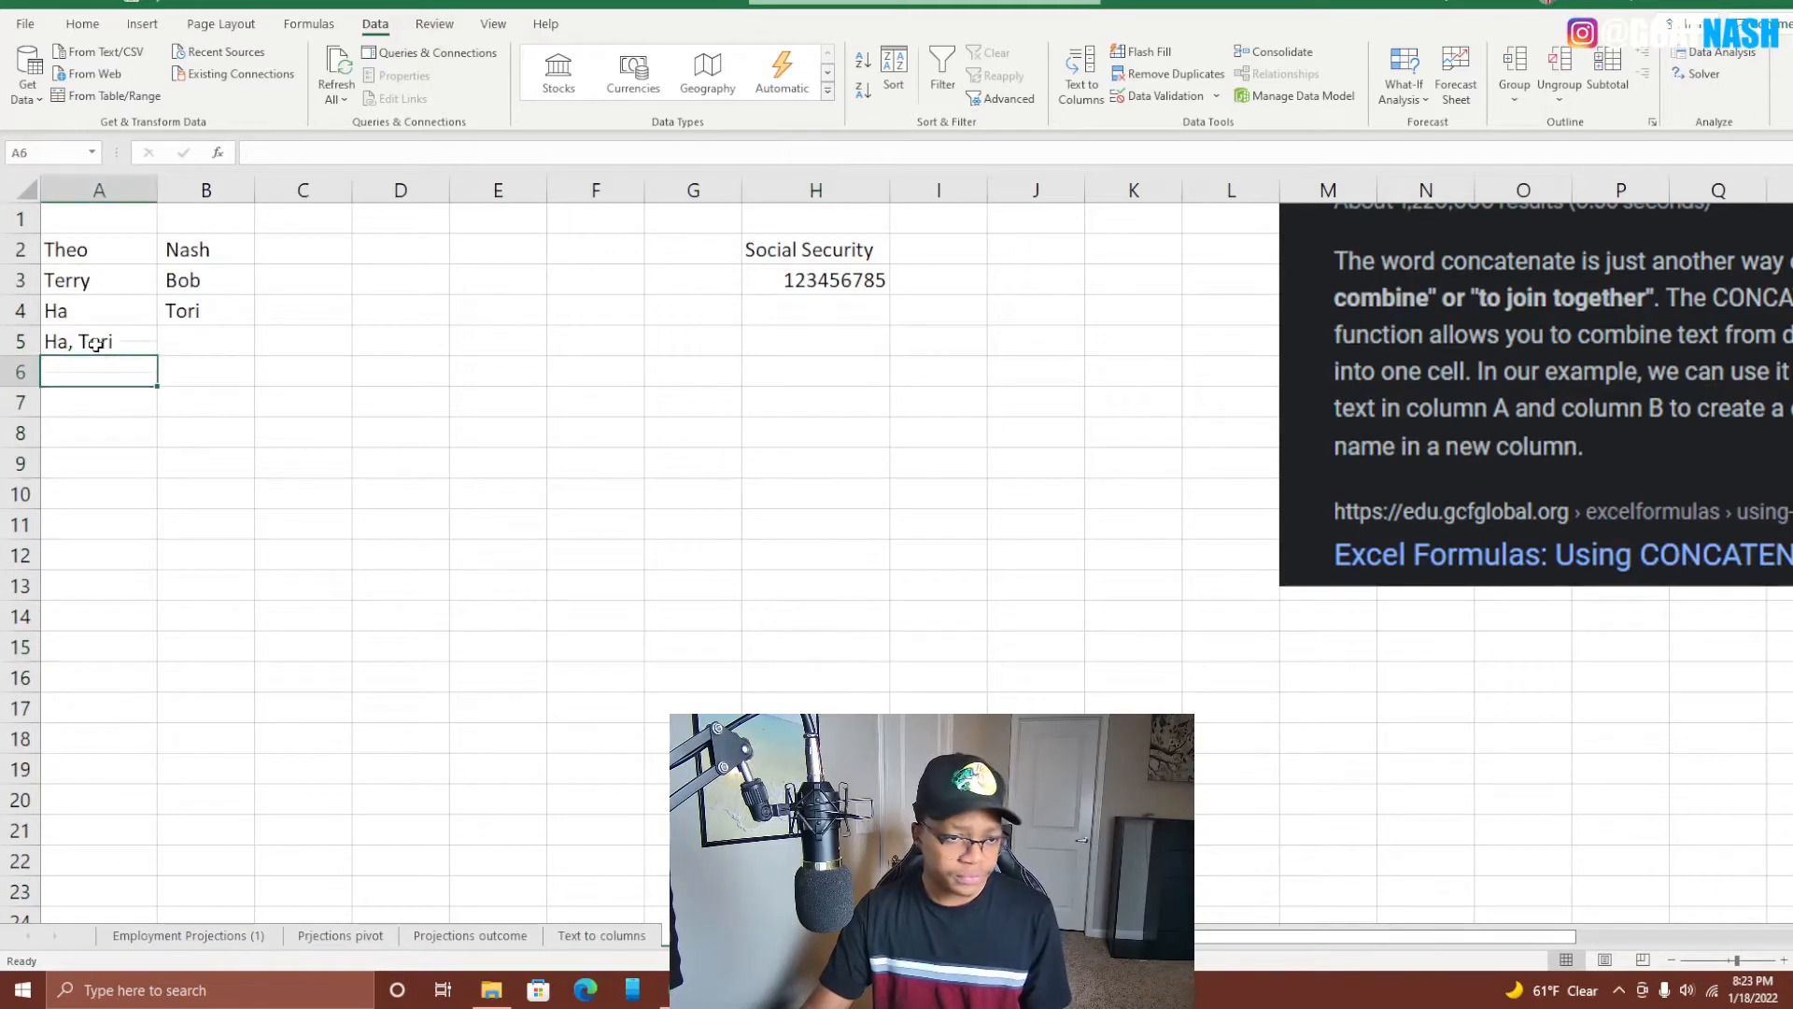
{"action": "left_click", "coordinate": [96, 343]}
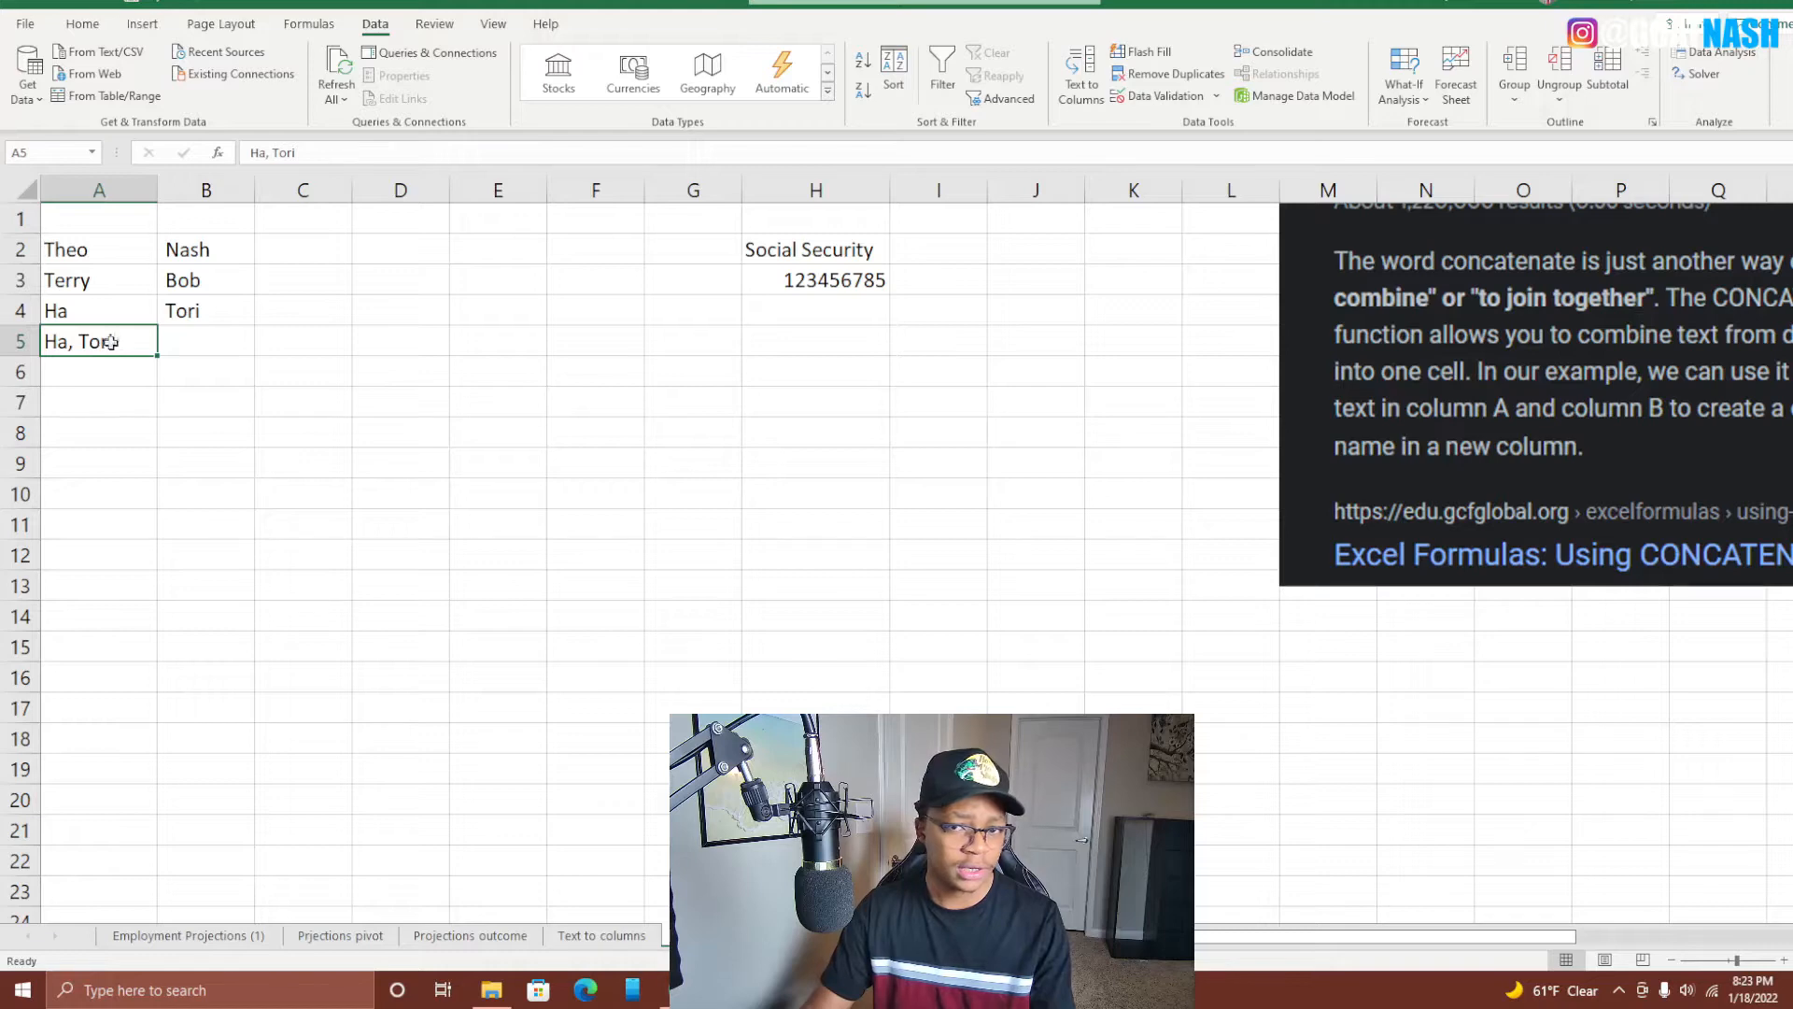
{"action": "left_click", "coordinate": [1081, 72]}
{"action": "left_click", "coordinate": [976, 559]}
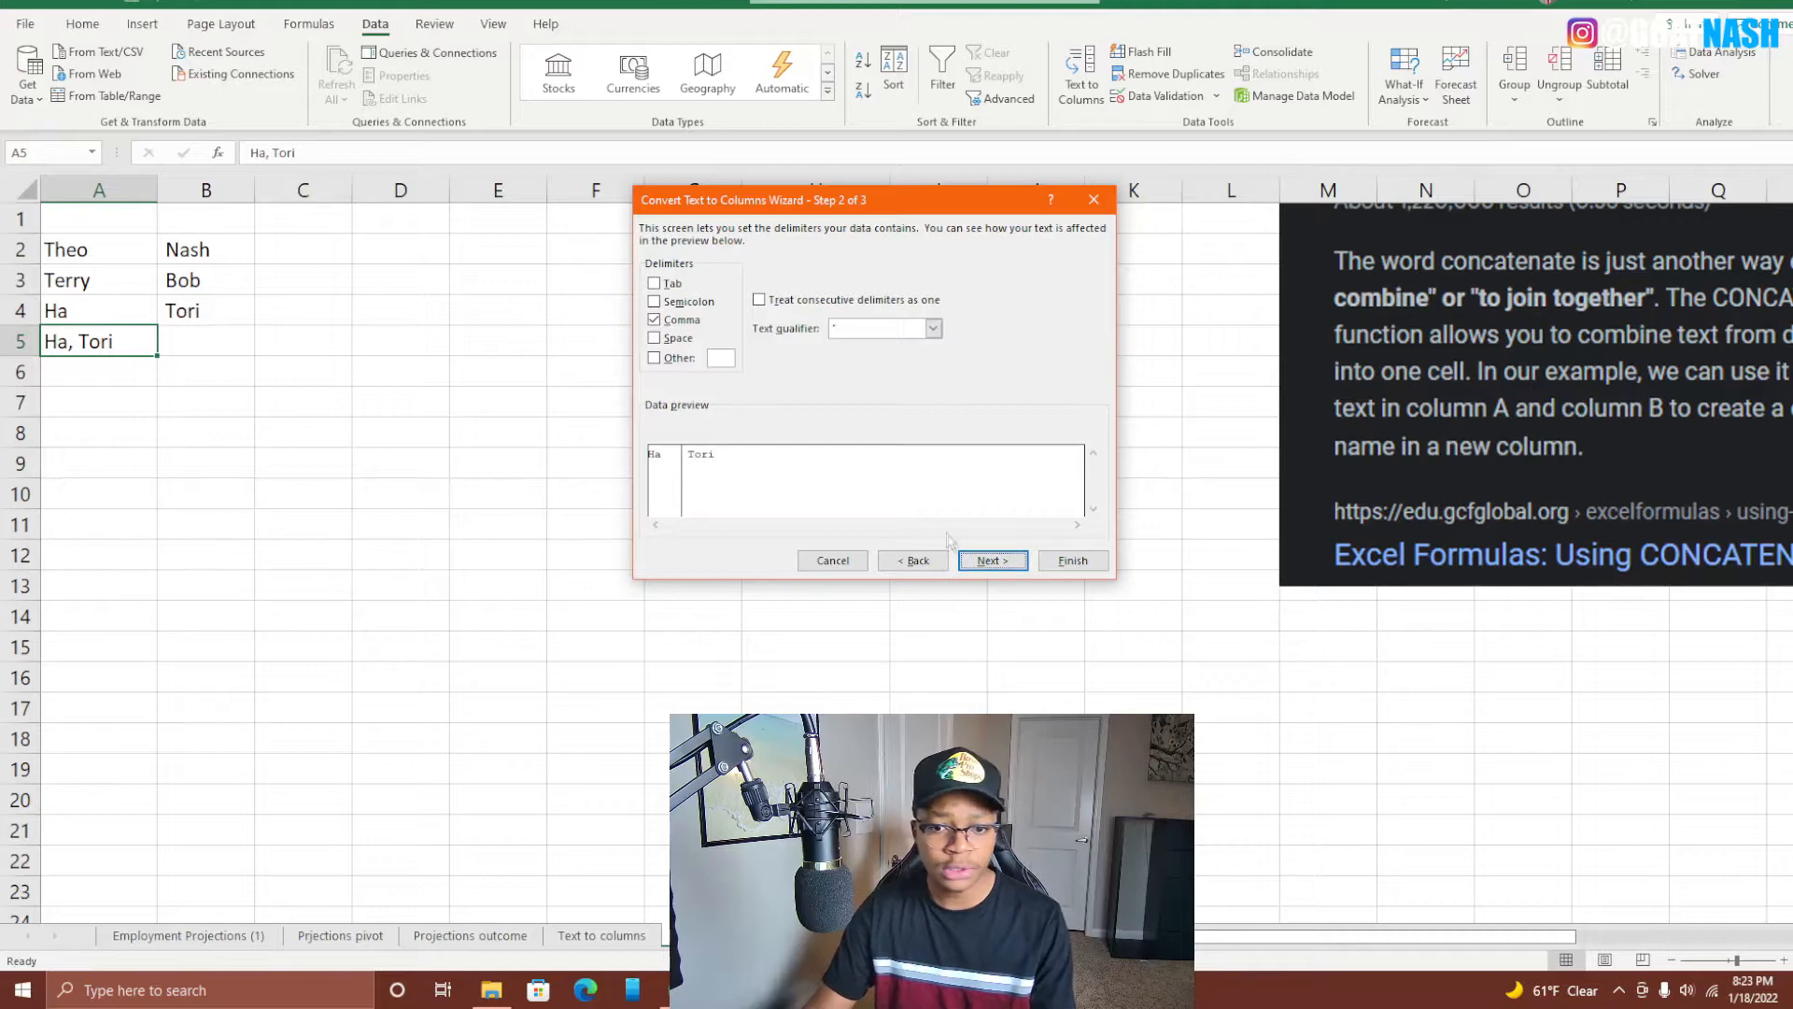
{"action": "left_click", "coordinate": [991, 560]}
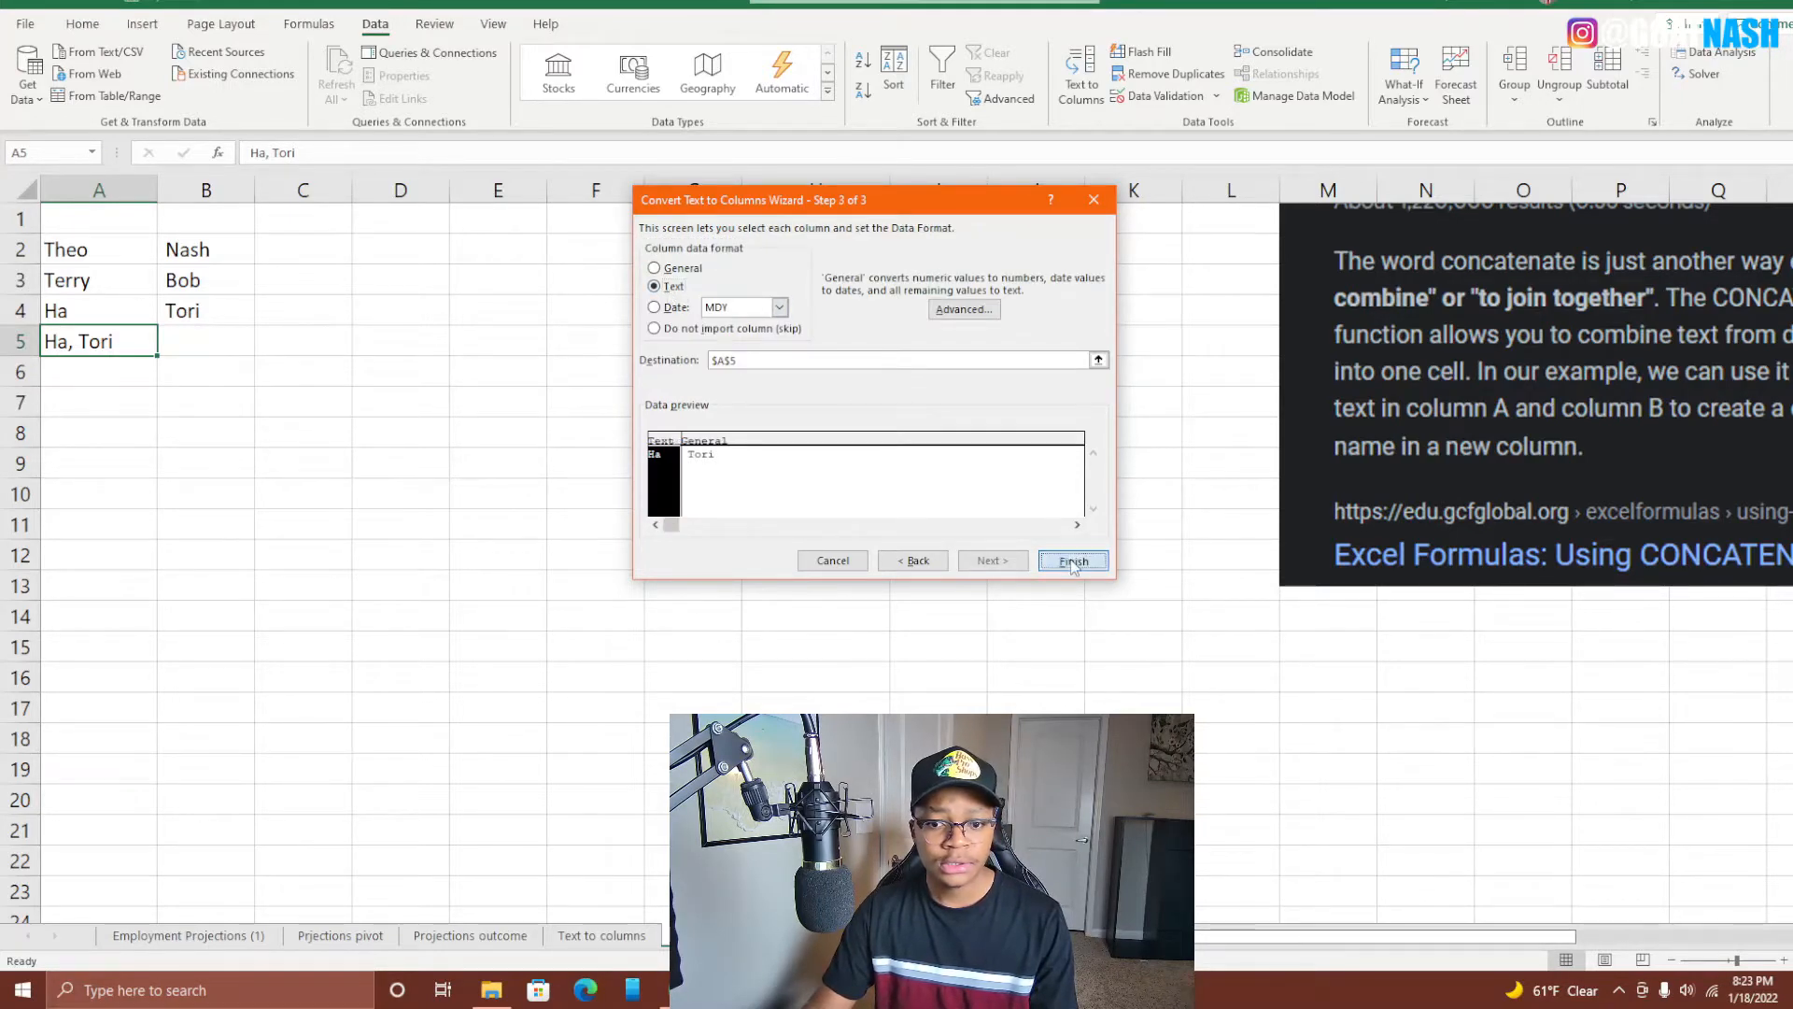
{"action": "left_click", "coordinate": [1072, 560]}
{"action": "left_click", "coordinate": [630, 492]}
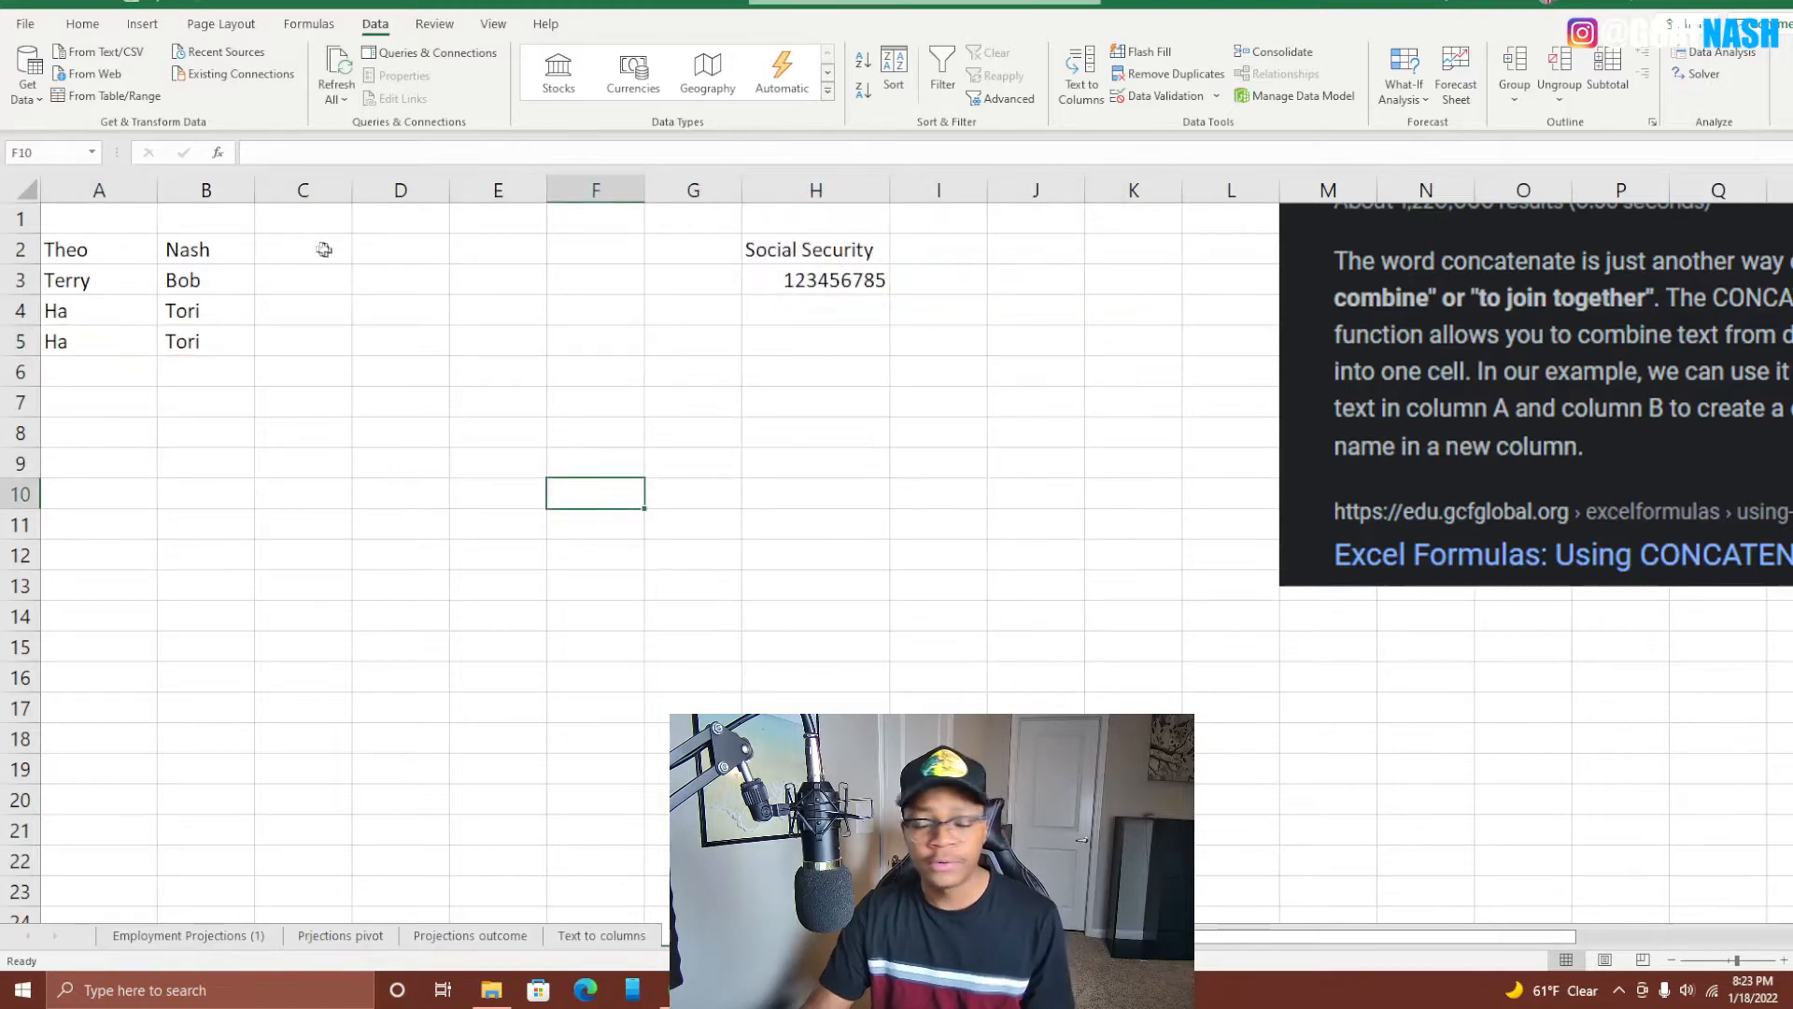
{"action": "left_click", "coordinate": [324, 280]}
Enter the headers Last in A1 and First in B1, and make both bold.
{"action": "double_click", "coordinate": [131, 229]}
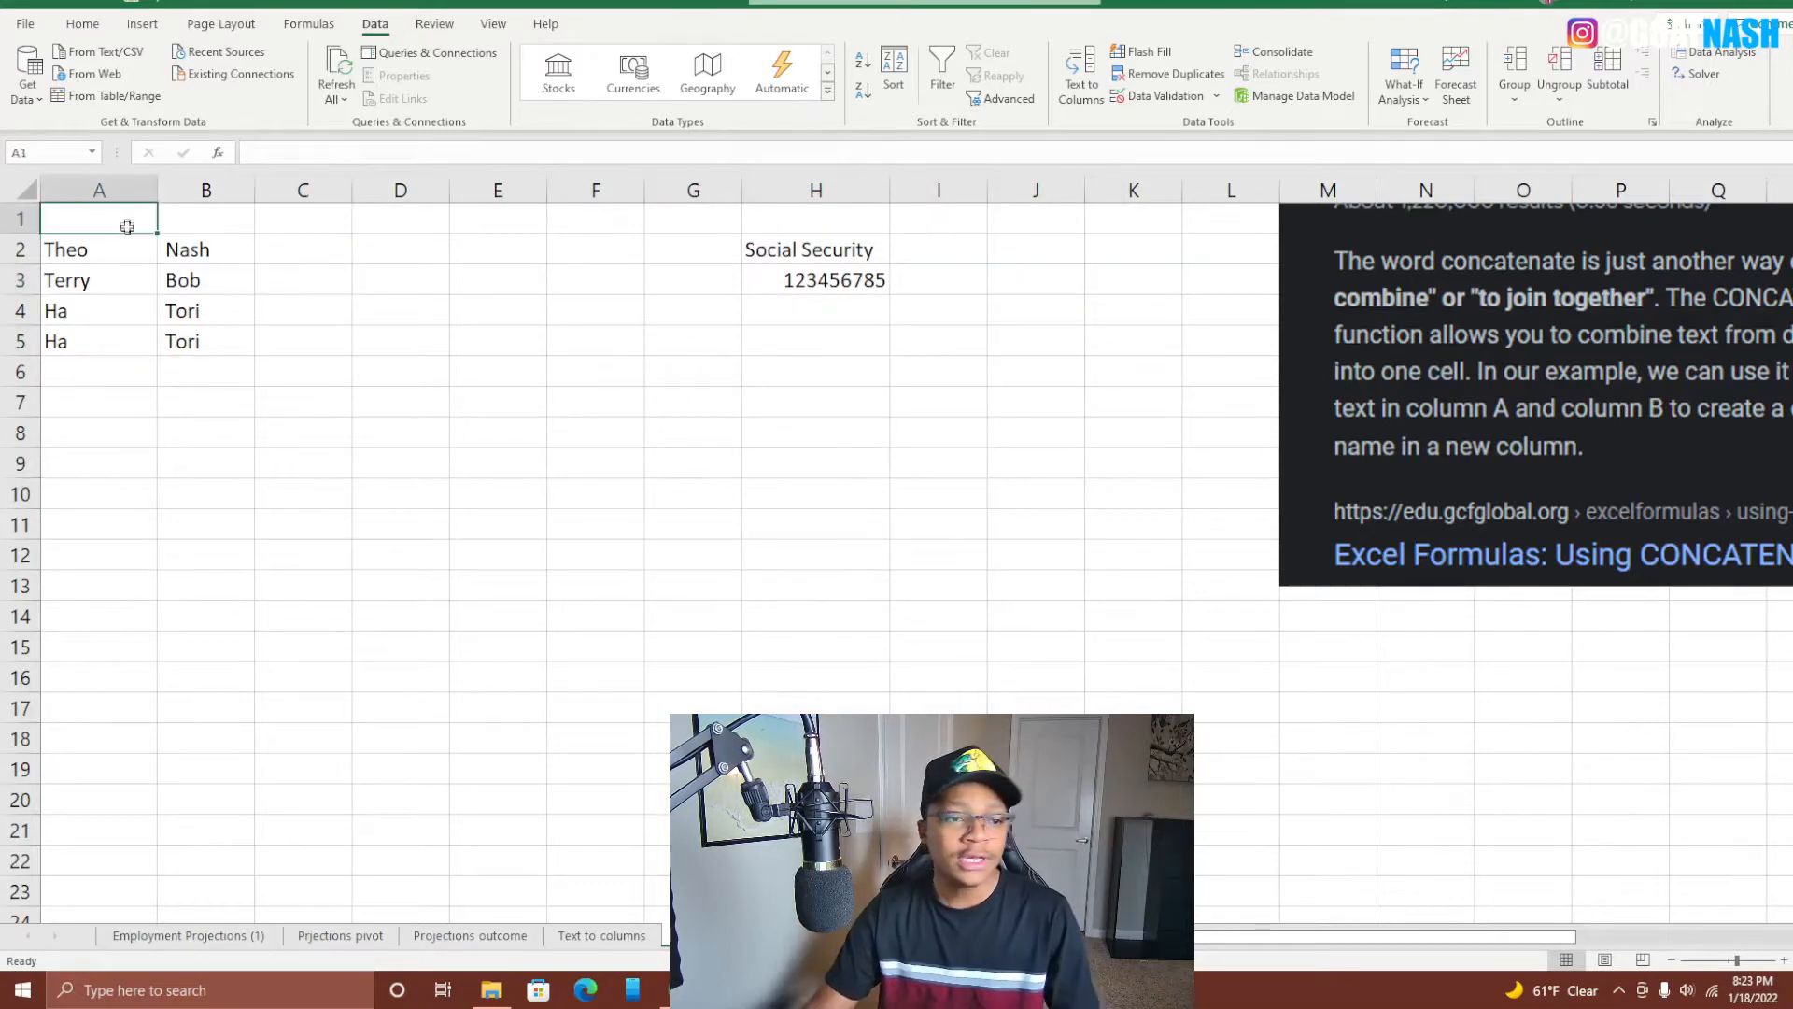
{"action": "type", "text": "Last"}
{"action": "key", "text": "Tab"}
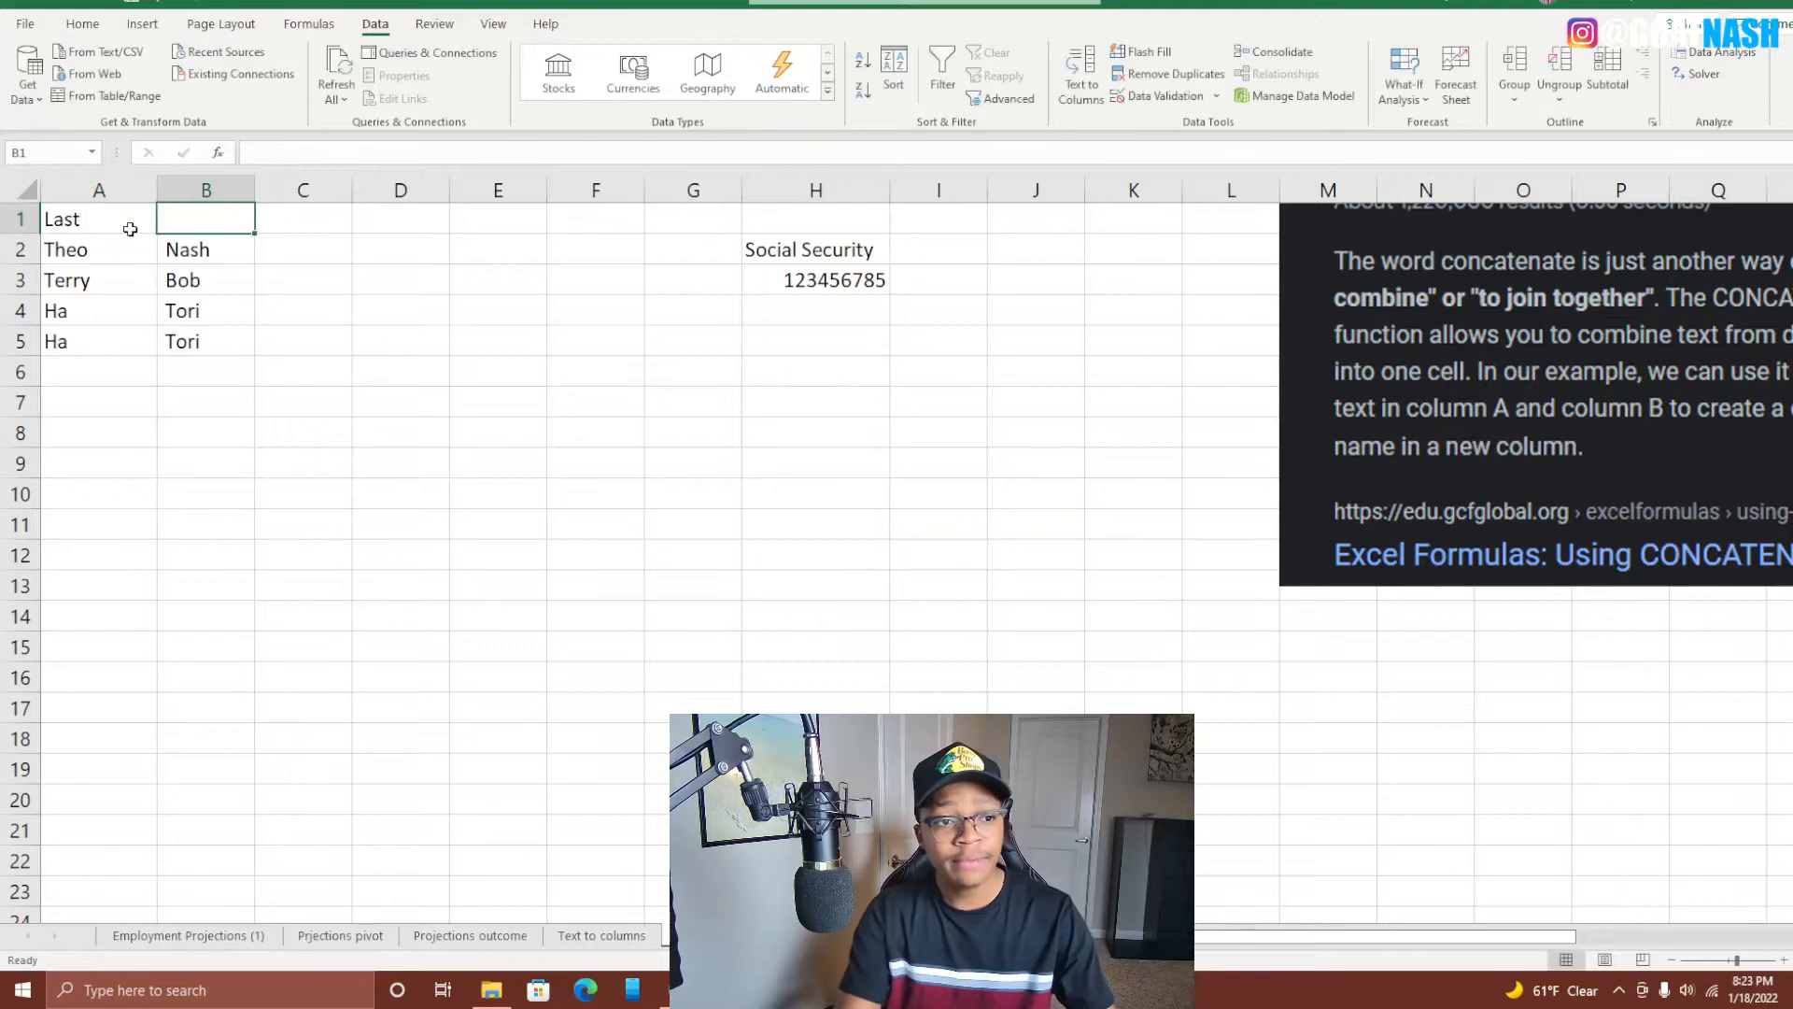
{"action": "type", "text": "First"}
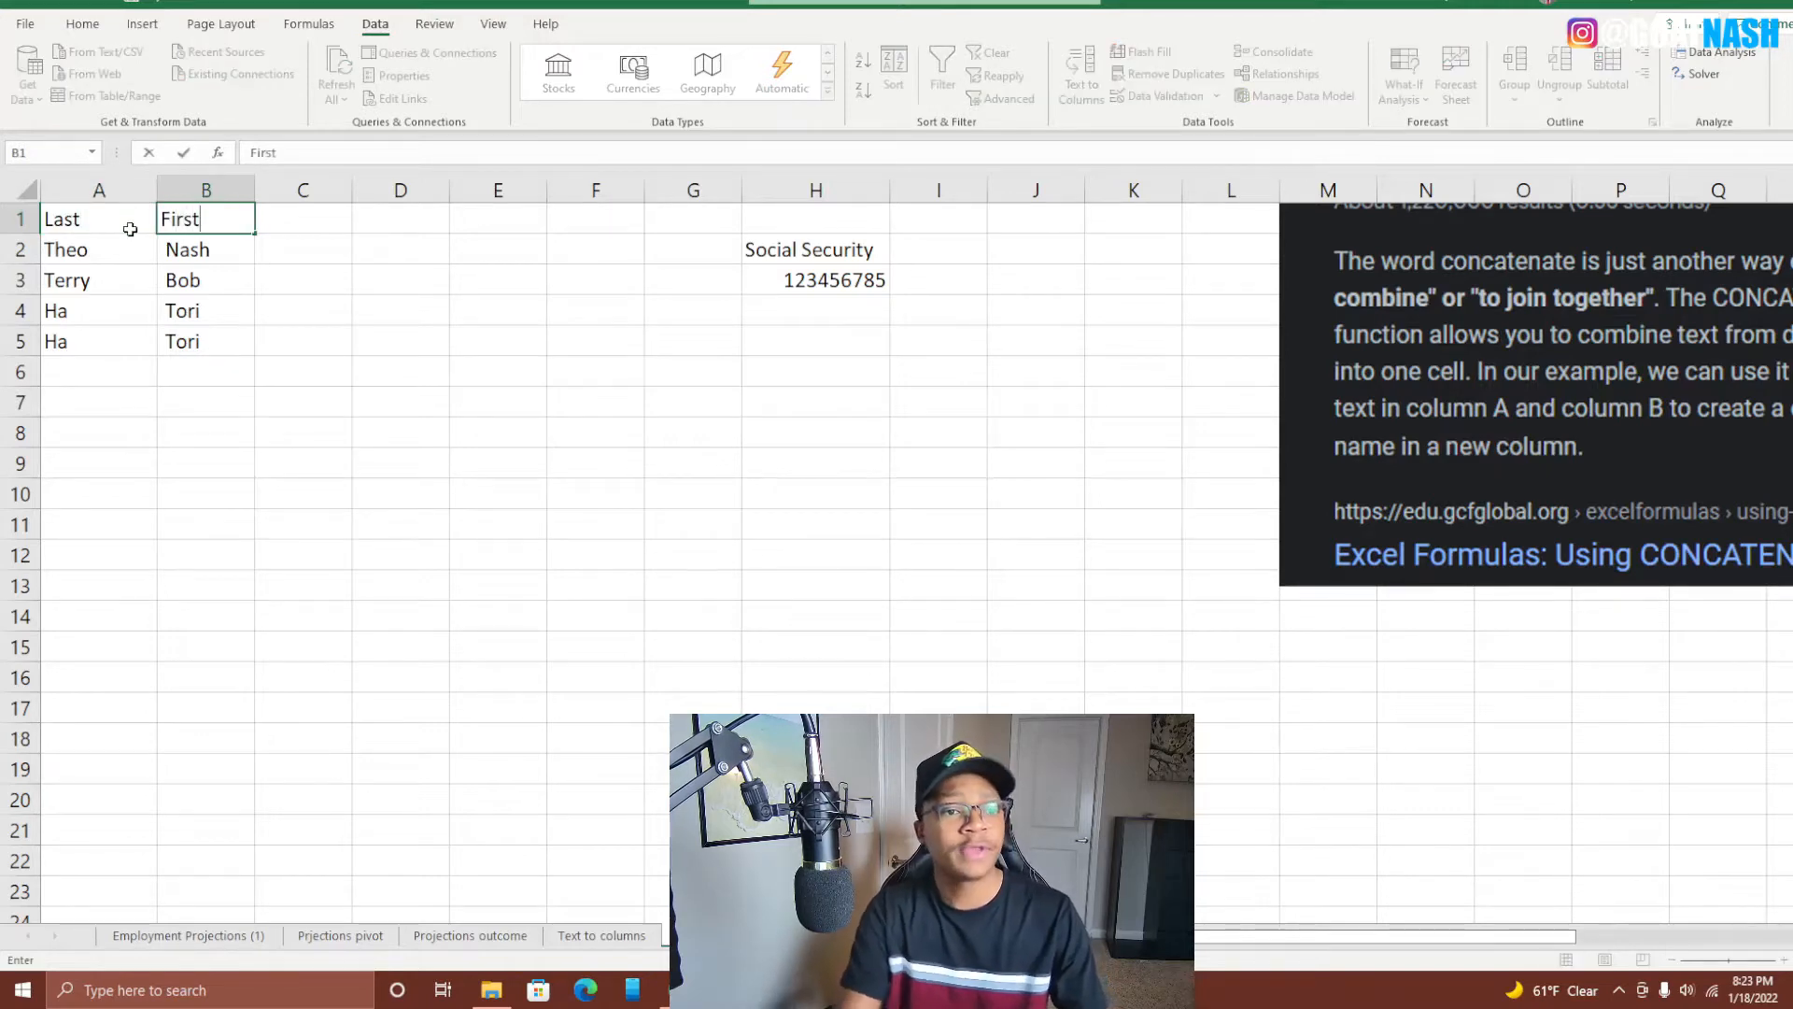
{"action": "key", "text": "Return"}
{"action": "left_click", "coordinate": [129, 228]}
{"action": "key", "text": "shift+Right"}
{"action": "key", "text": "ctrl+b"}
{"action": "left_click", "coordinate": [658, 800]}
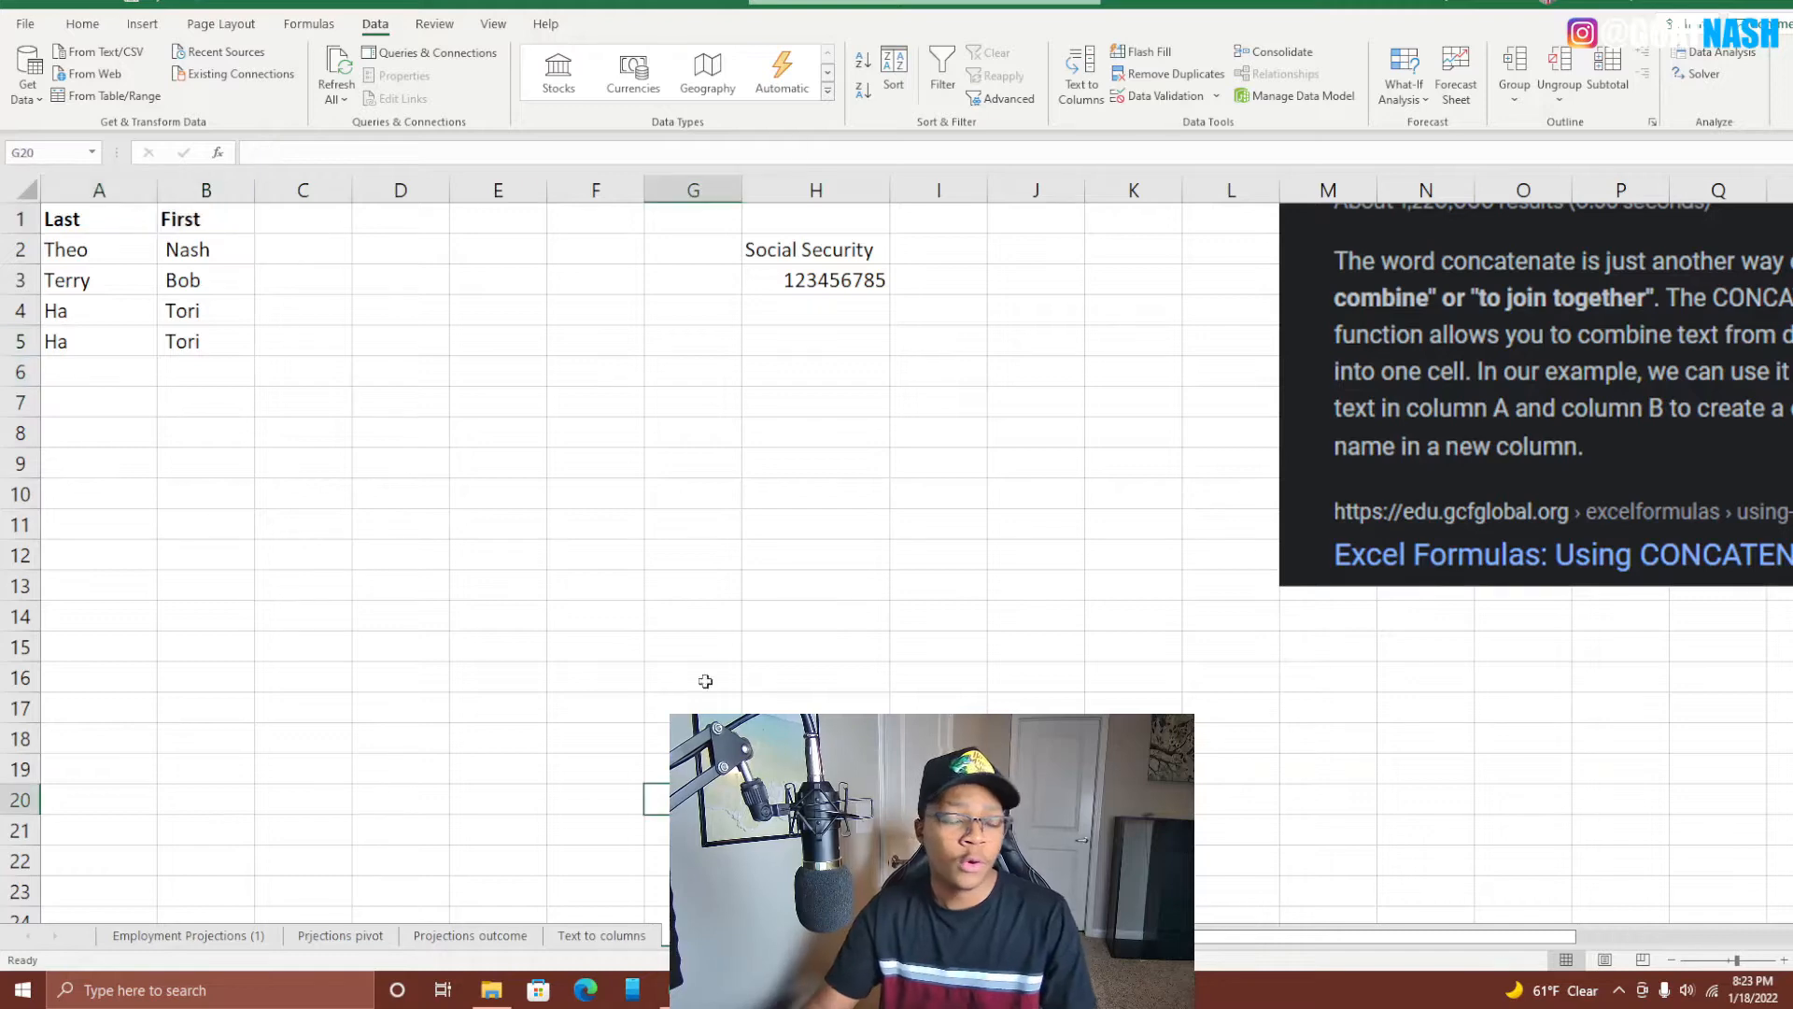
{"action": "left_click", "coordinate": [465, 334]}
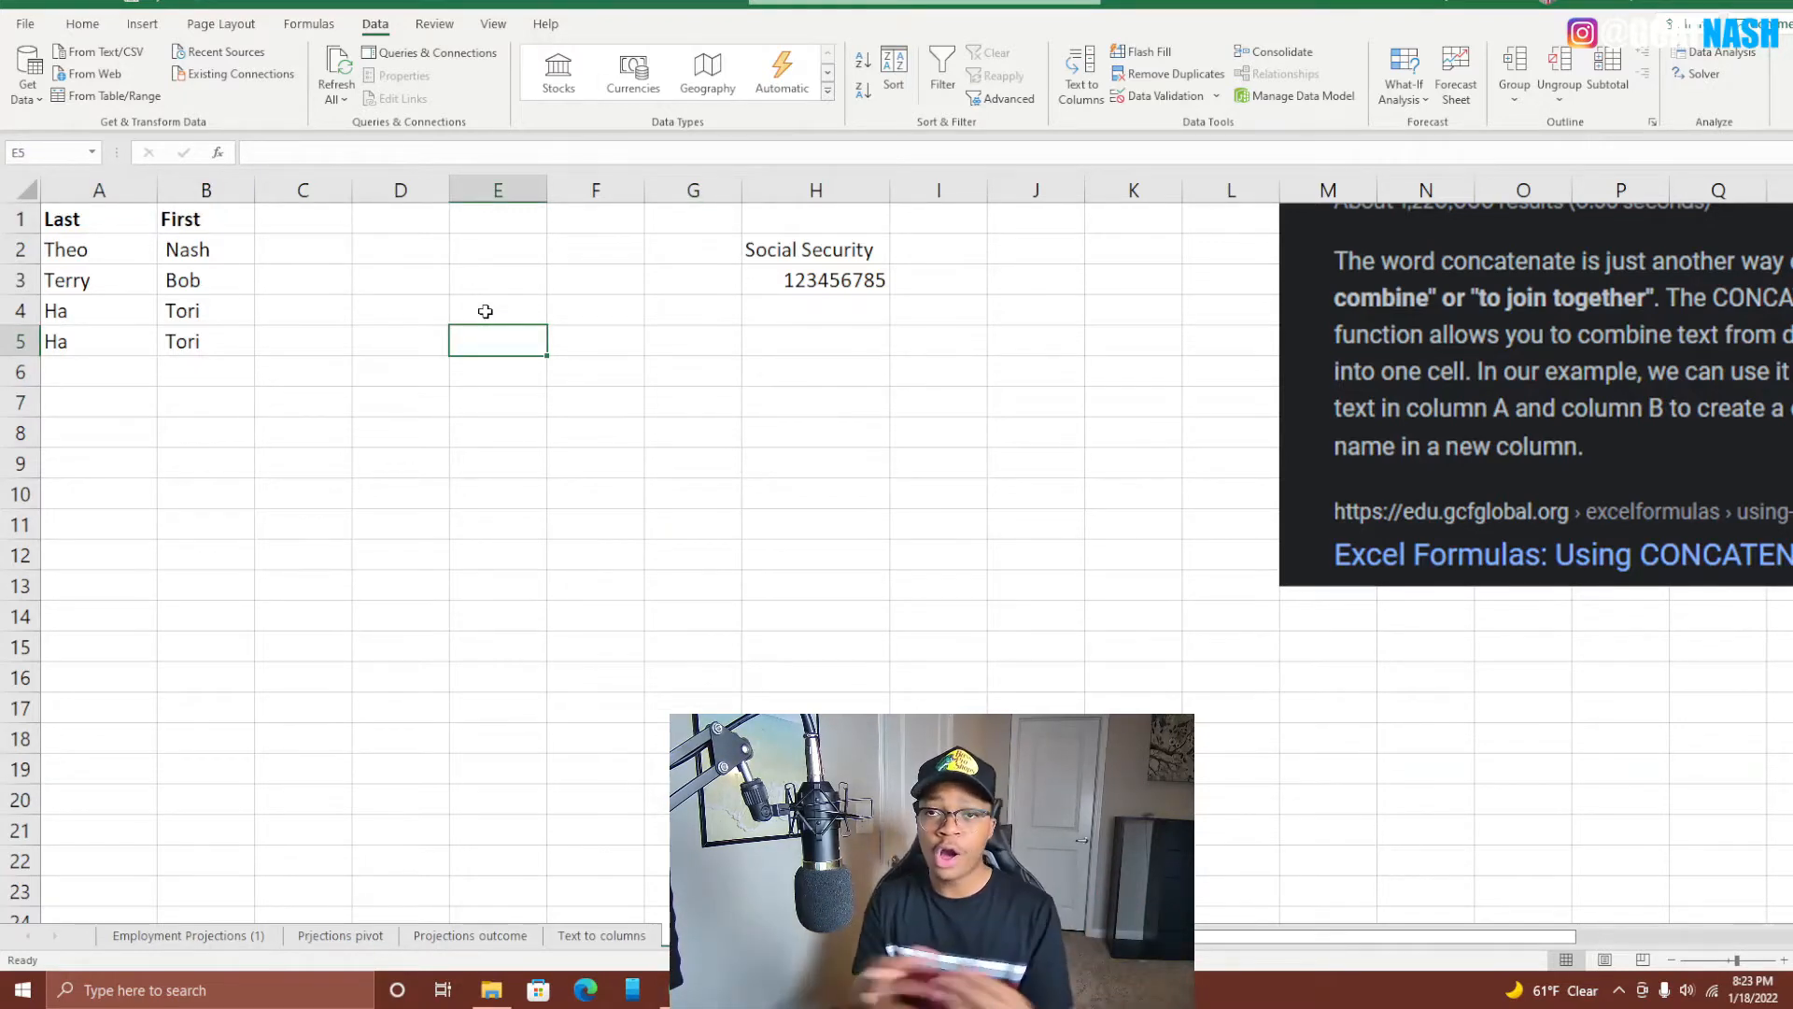
Add a bold Full Name header in C1, then begin a =concat( formula in C2.
{"action": "left_click", "coordinate": [316, 254]}
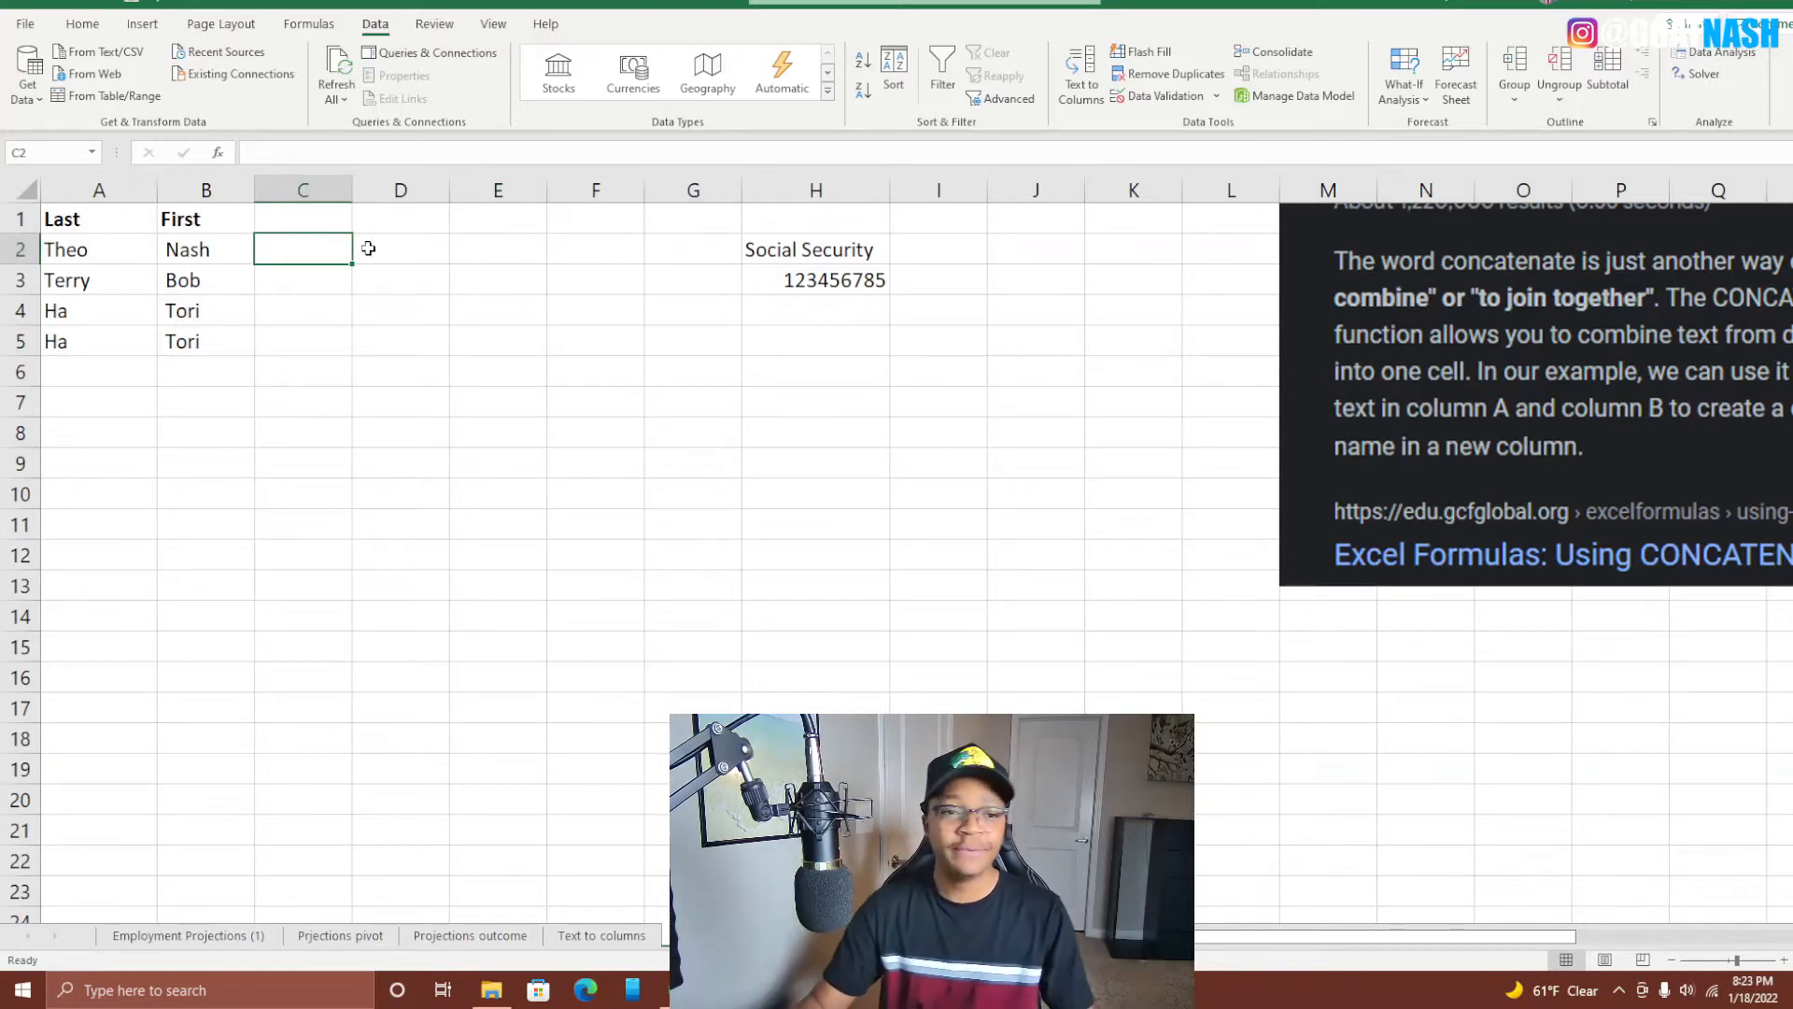
{"action": "left_click", "coordinate": [309, 224]}
{"action": "type", "text": "Fu"}
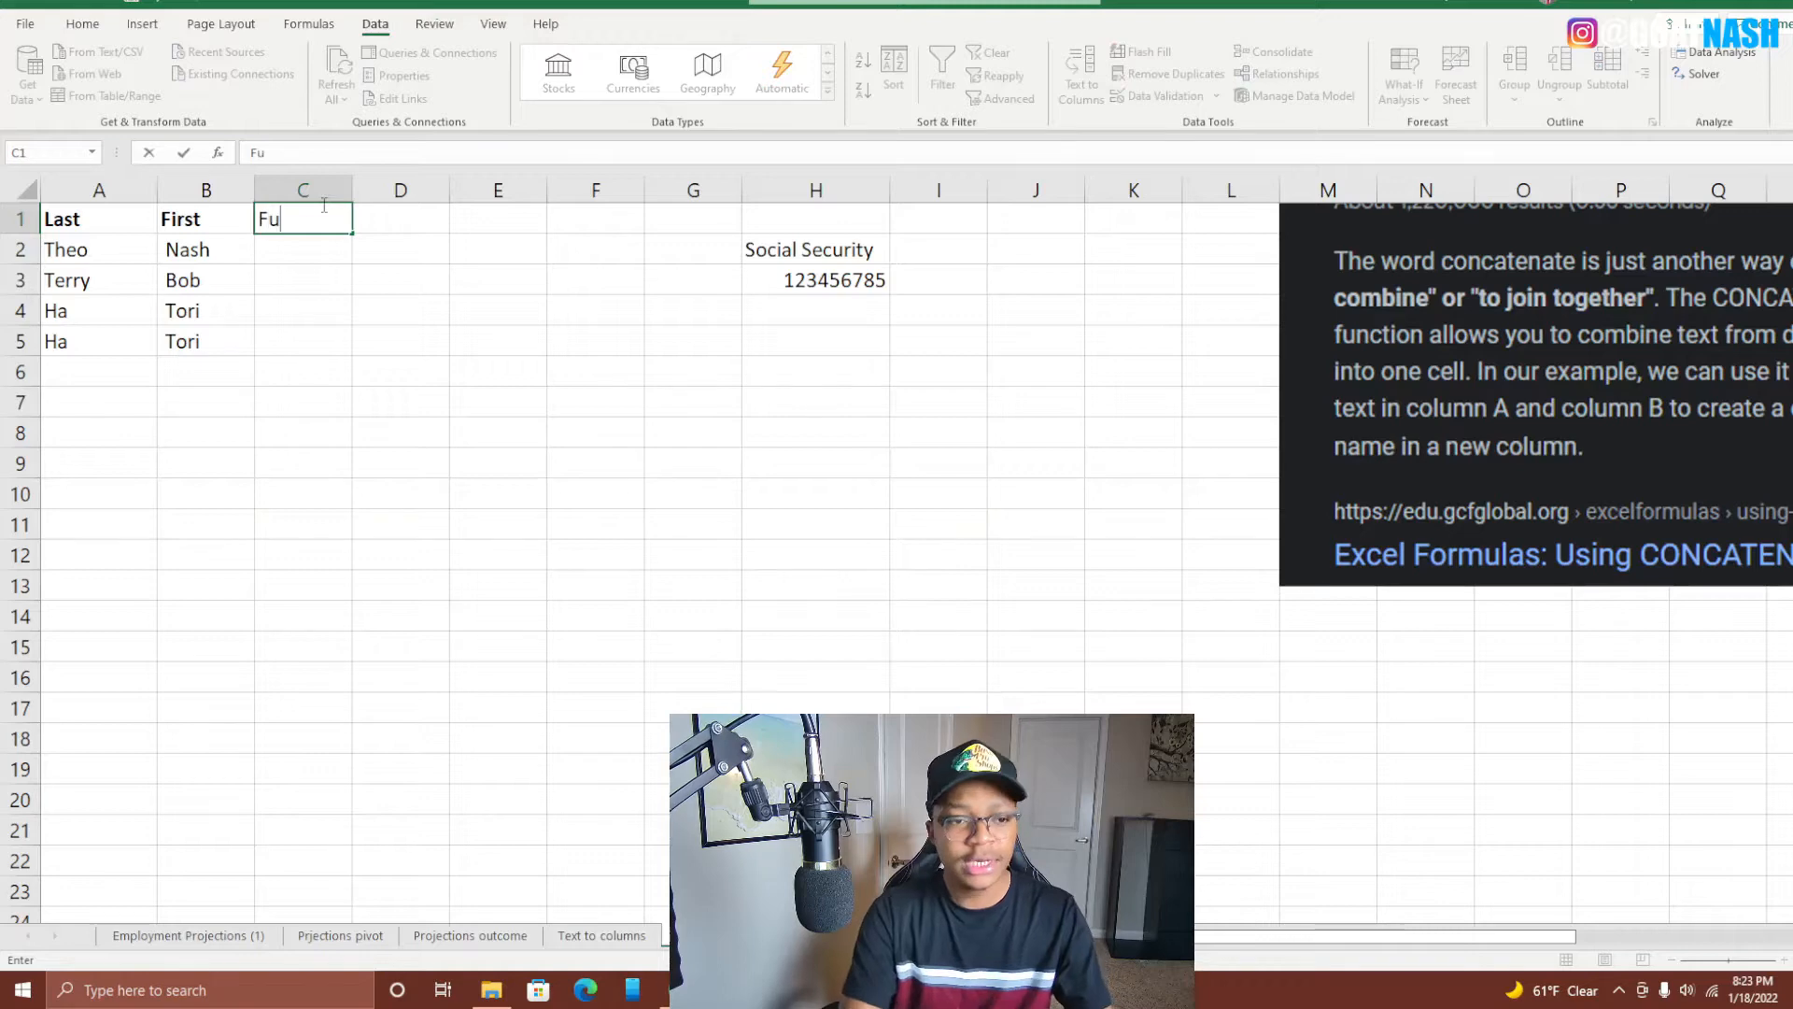
{"action": "type", "text": "ll Name"}
{"action": "key", "text": "Return"}
{"action": "left_click", "coordinate": [322, 207]}
{"action": "key", "text": "ctrl+b"}
{"action": "key", "text": "Down"}
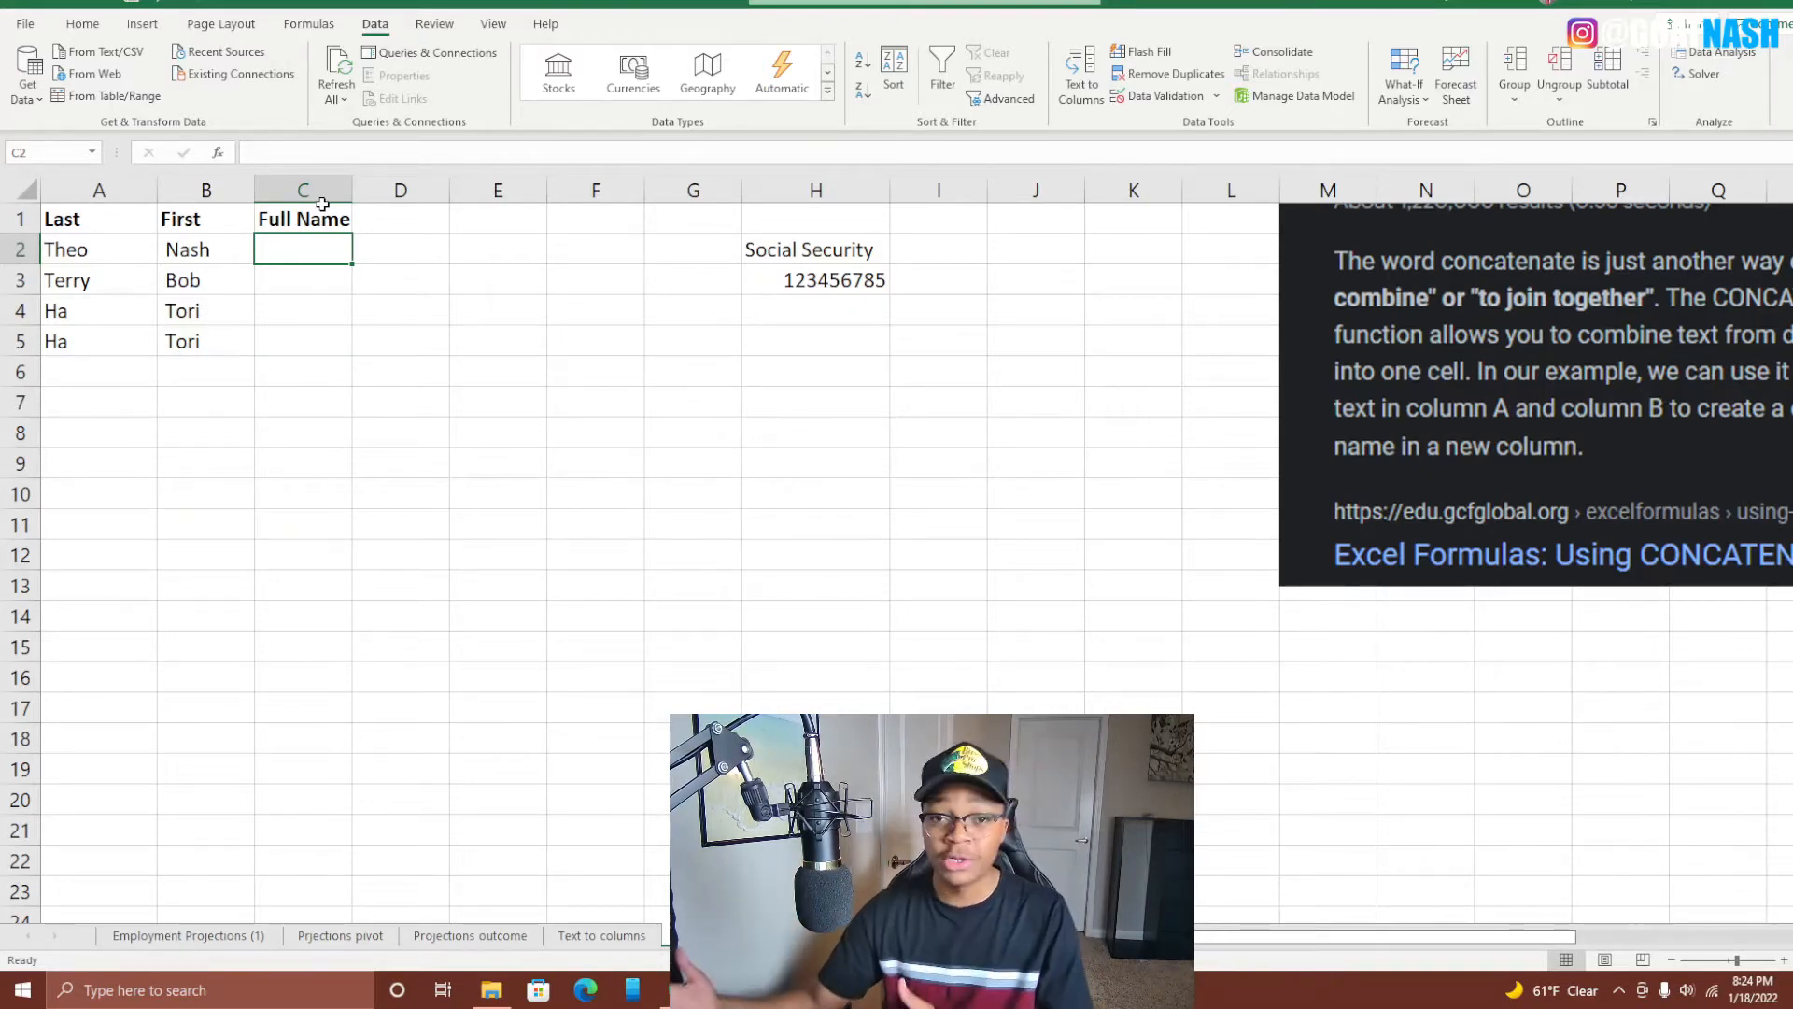
{"action": "type", "text": "=concat"}
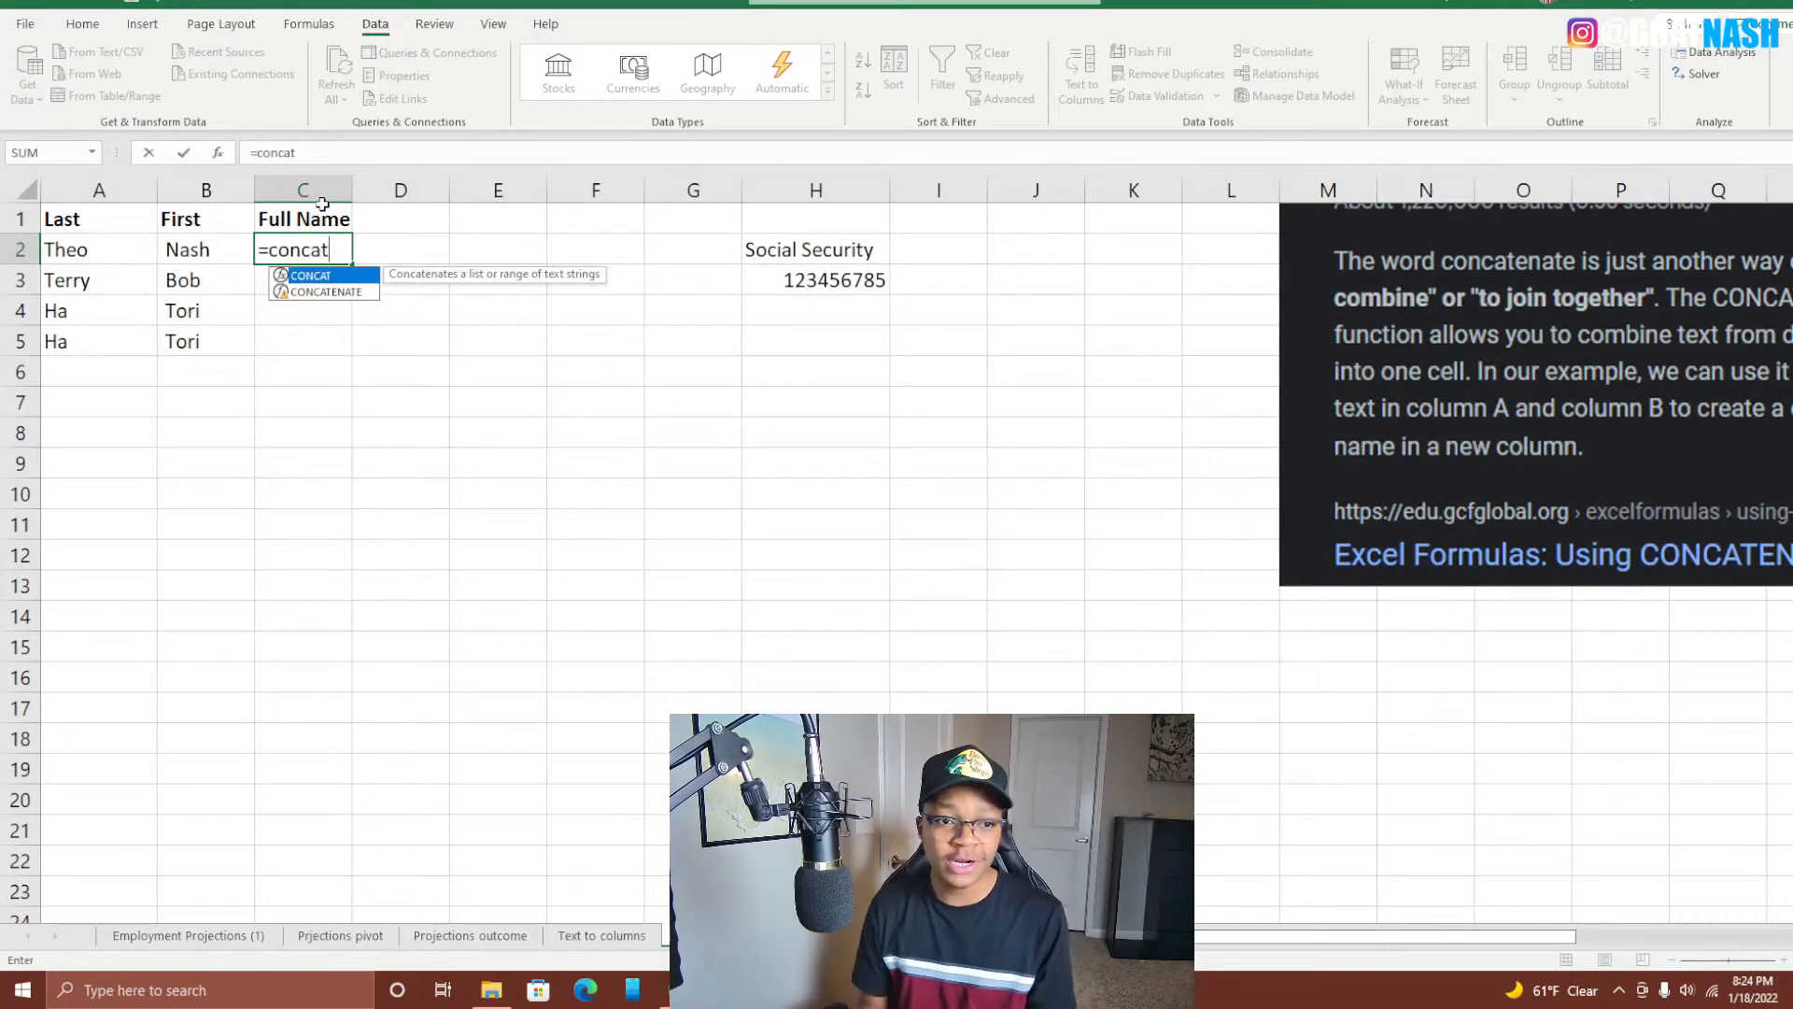
{"action": "type", "text": "("}
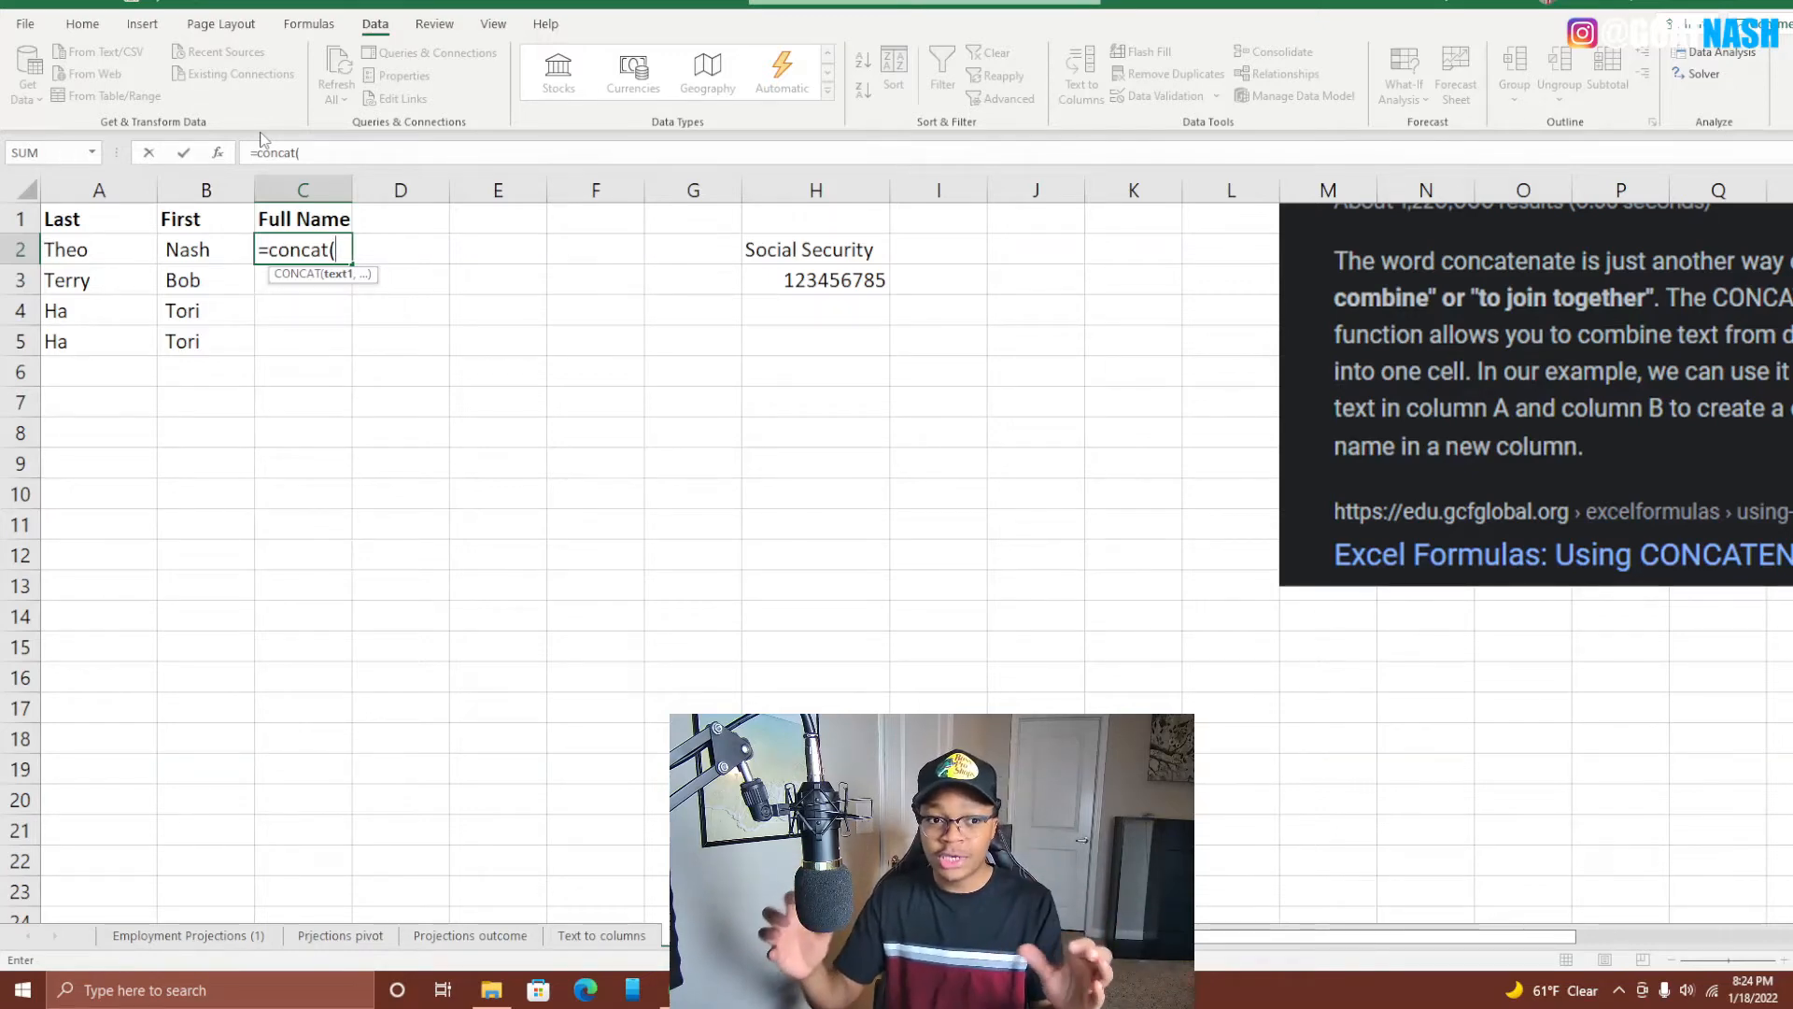
Complete C2 as =concat(B2,A2), joining the names without a space, and autofit column C.
{"action": "left_click", "coordinate": [205, 261]}
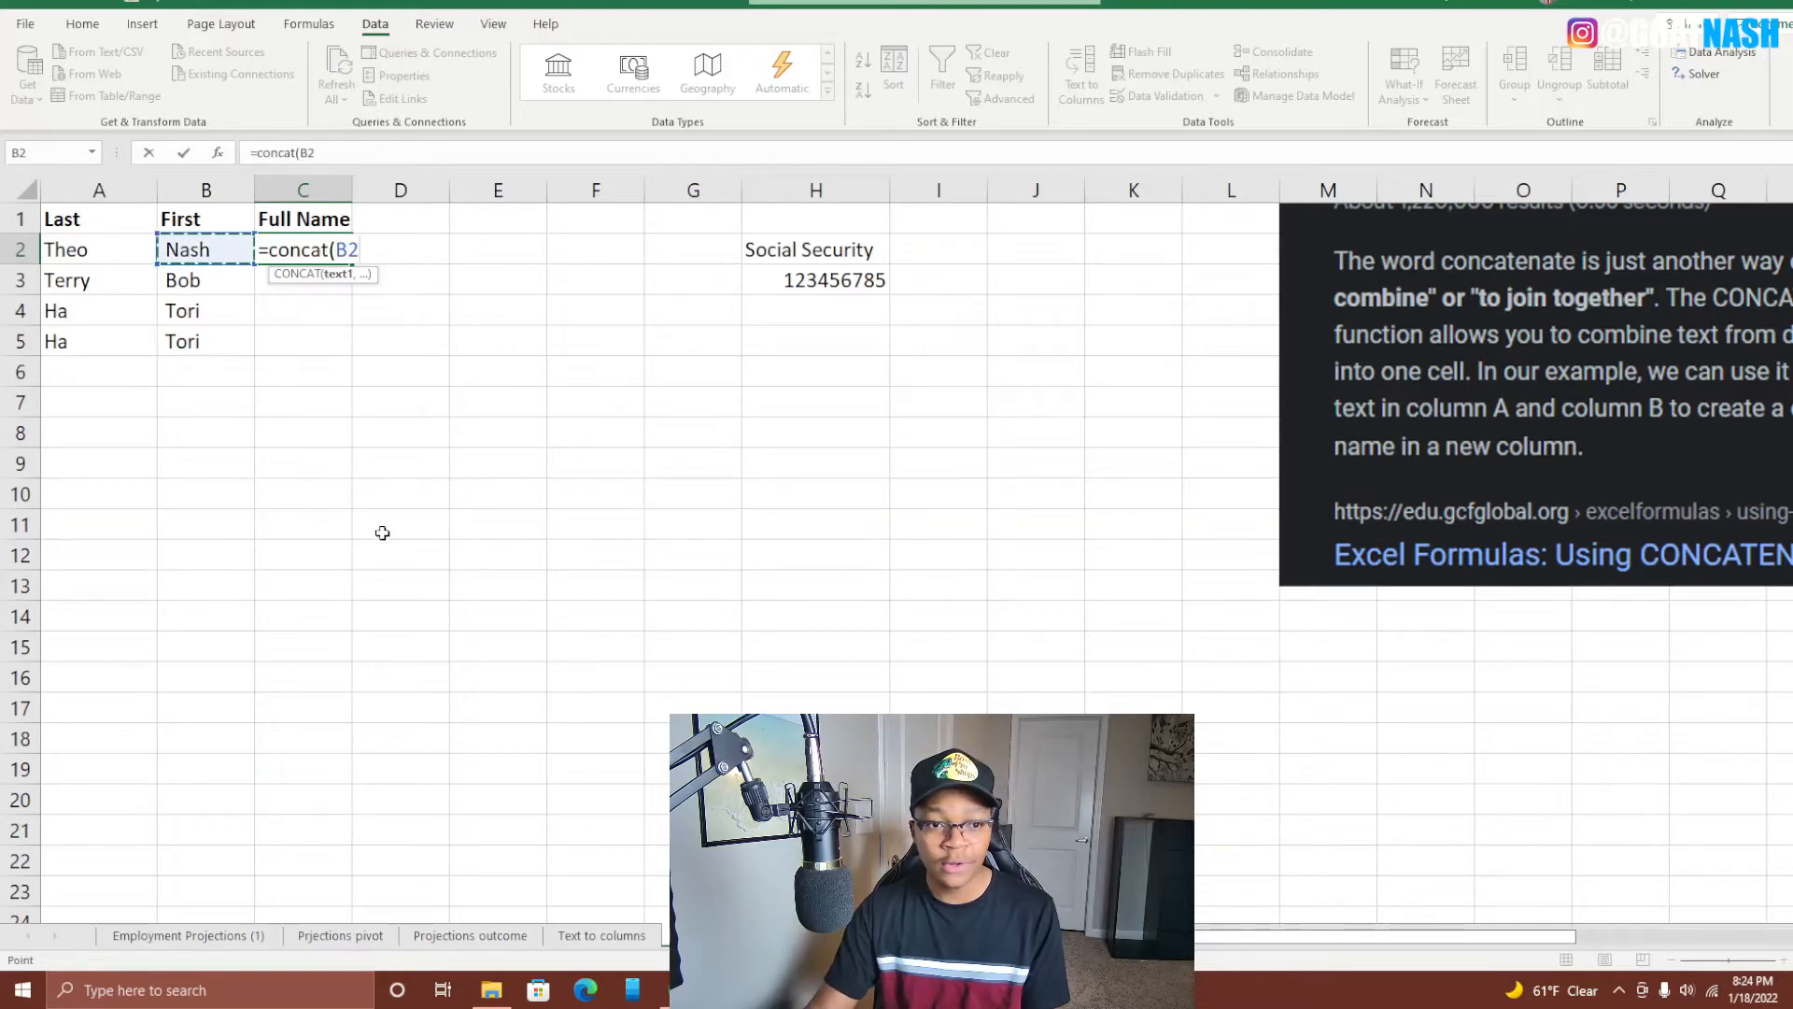
{"action": "type", "text": ","}
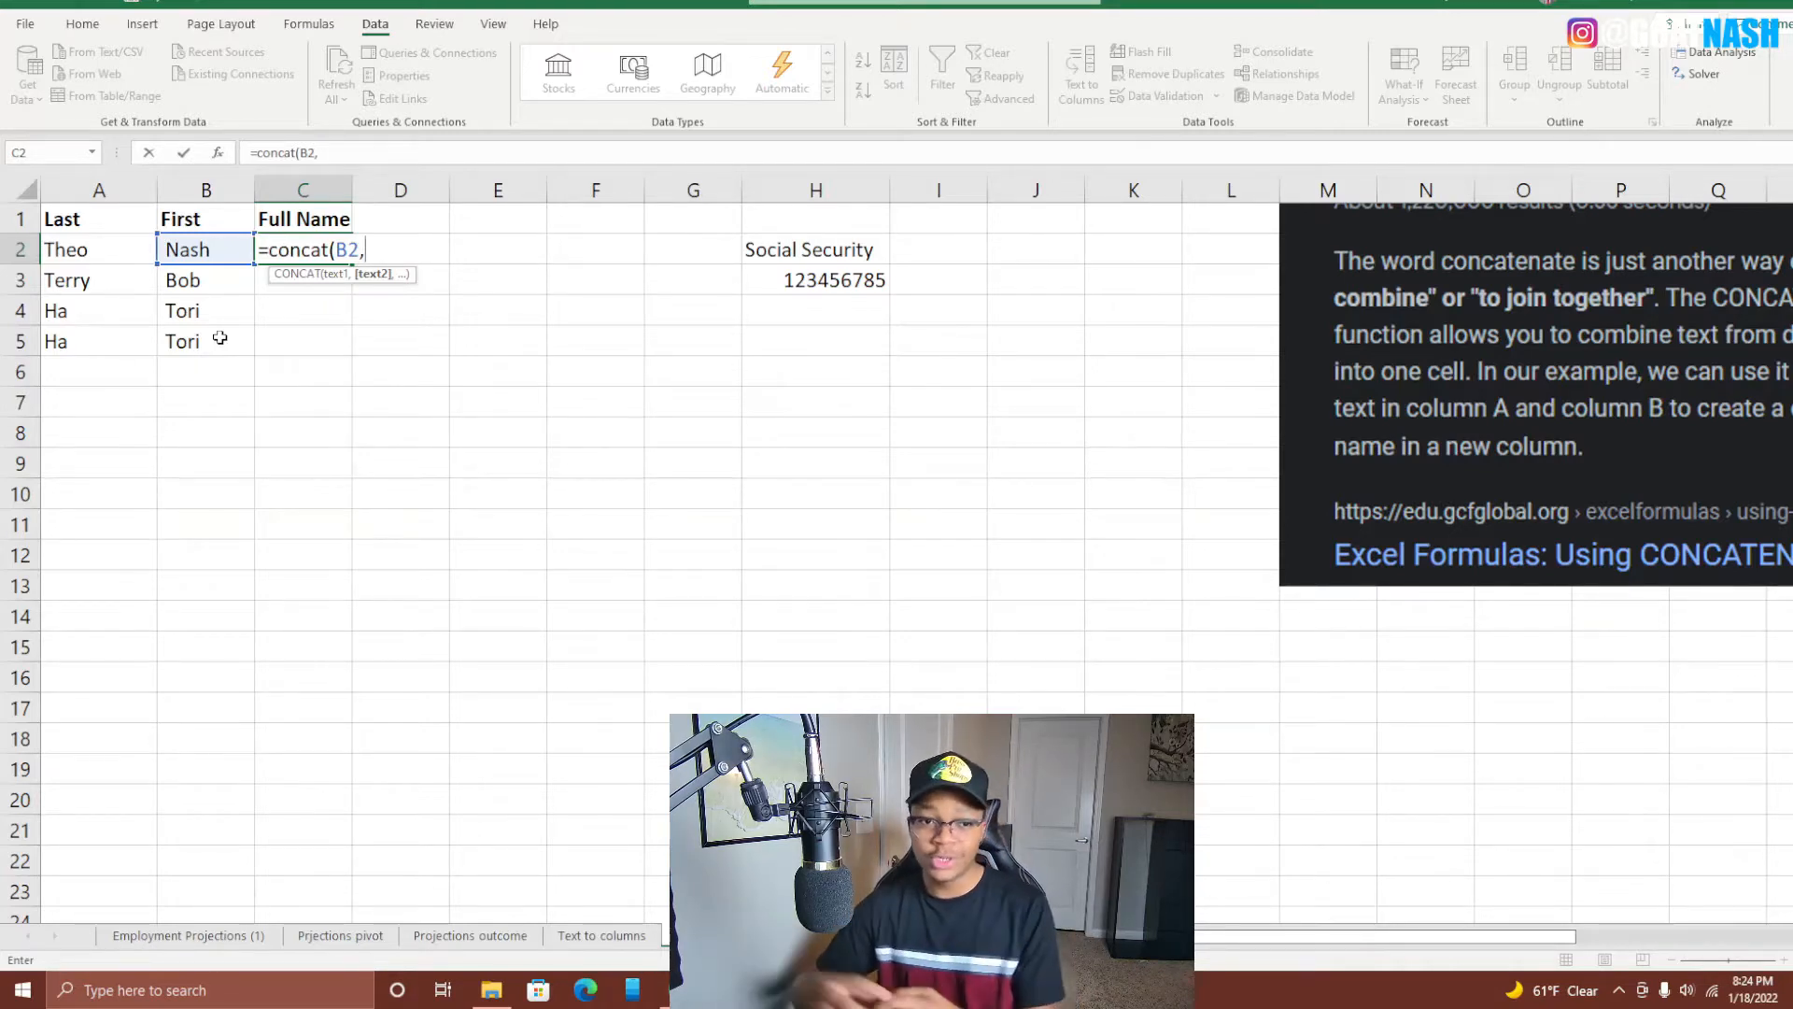
{"action": "left_click", "coordinate": [98, 229]}
{"action": "left_click", "coordinate": [96, 261]}
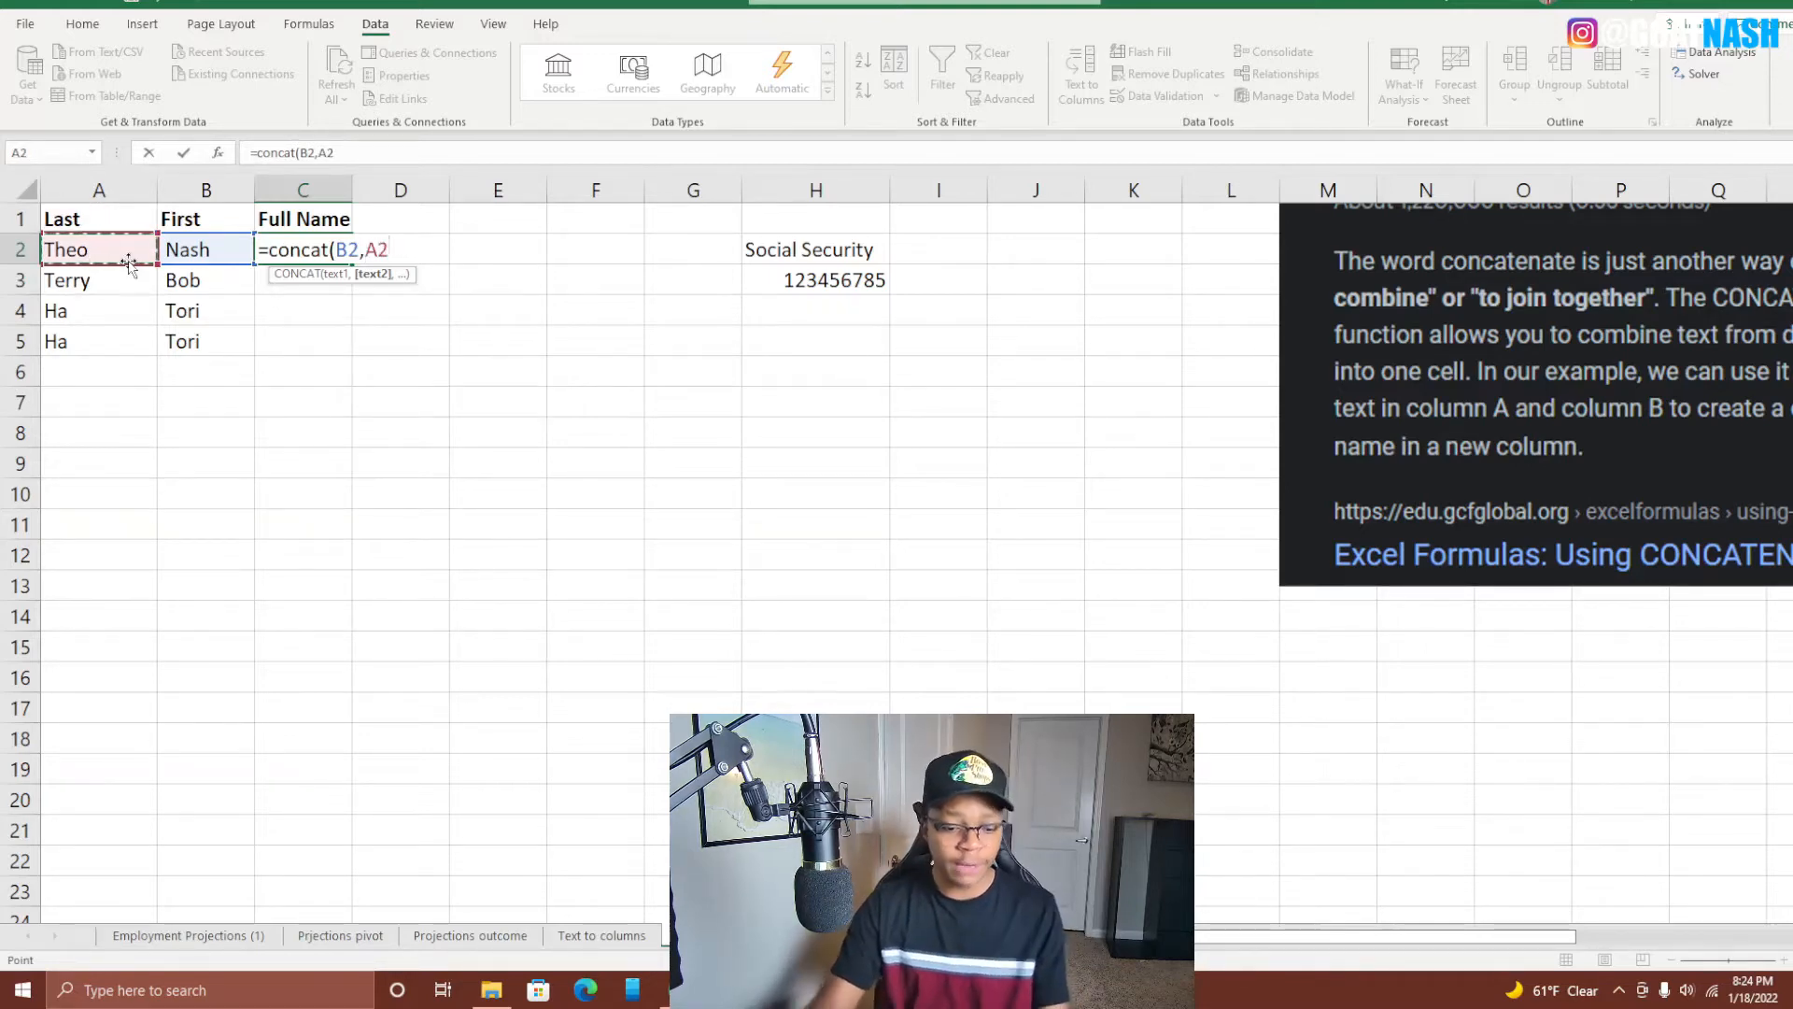
{"action": "type", "text": ")"}
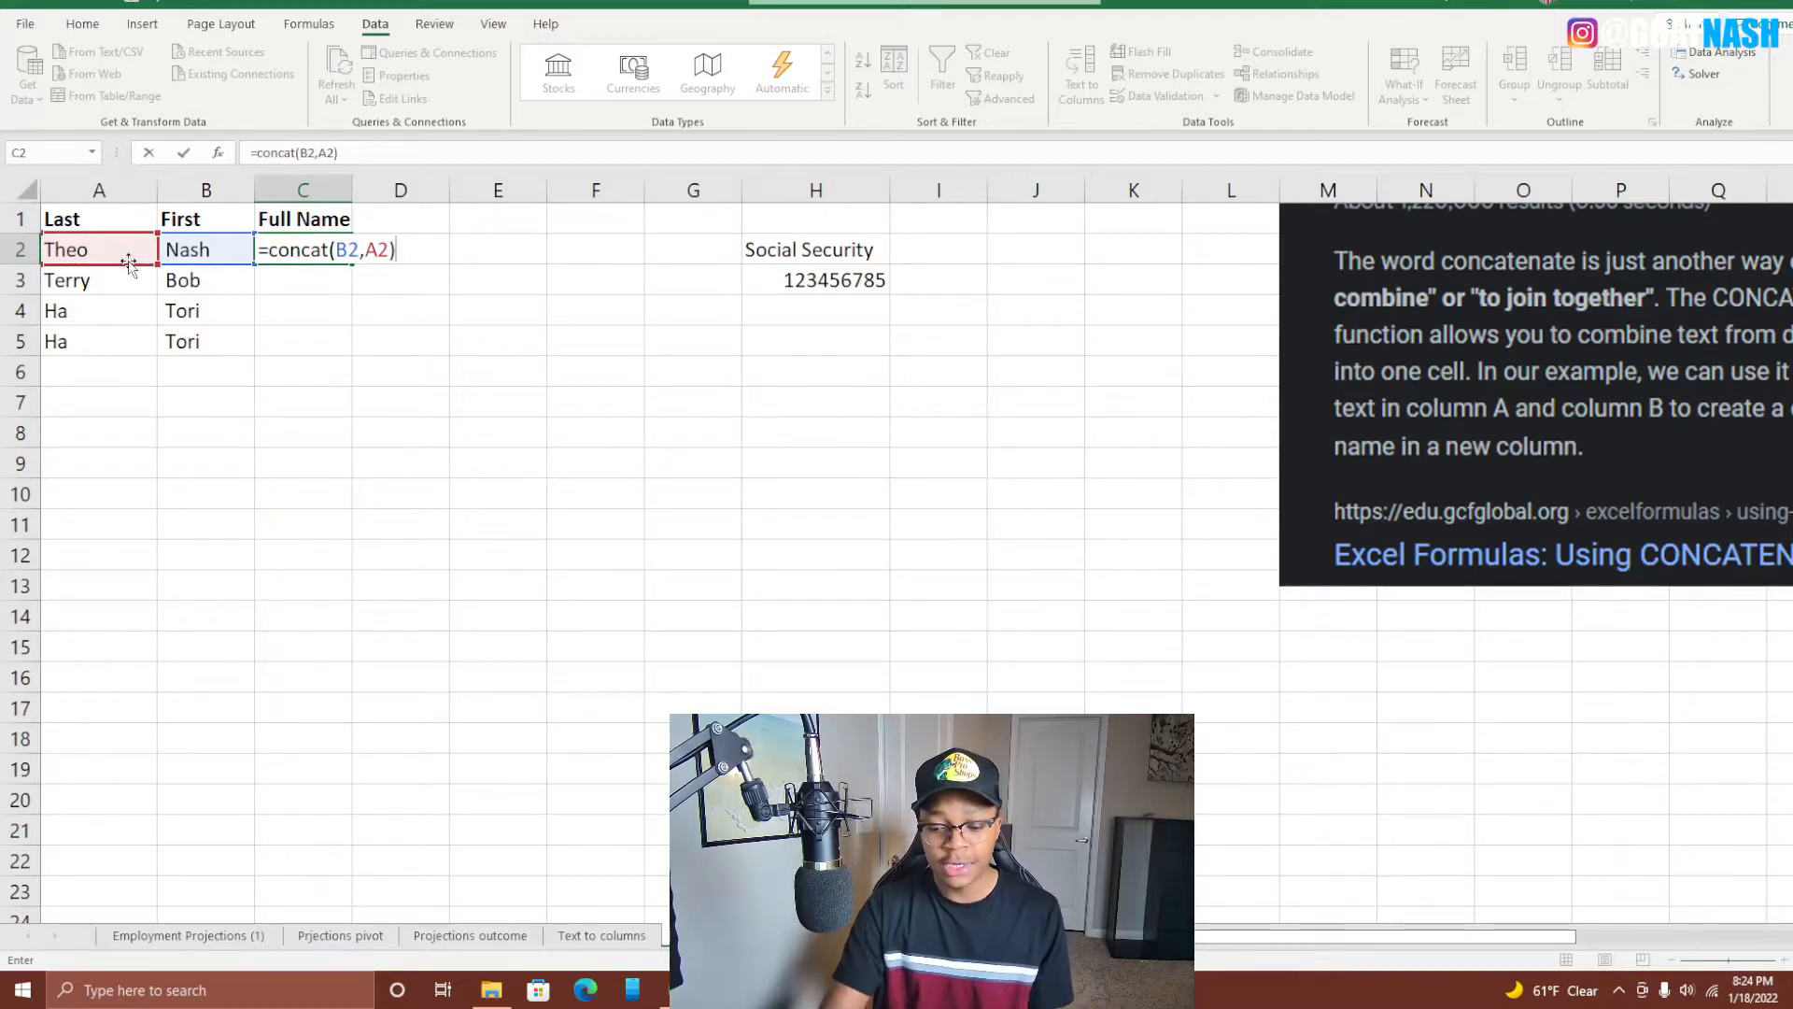
{"action": "key", "text": "Return"}
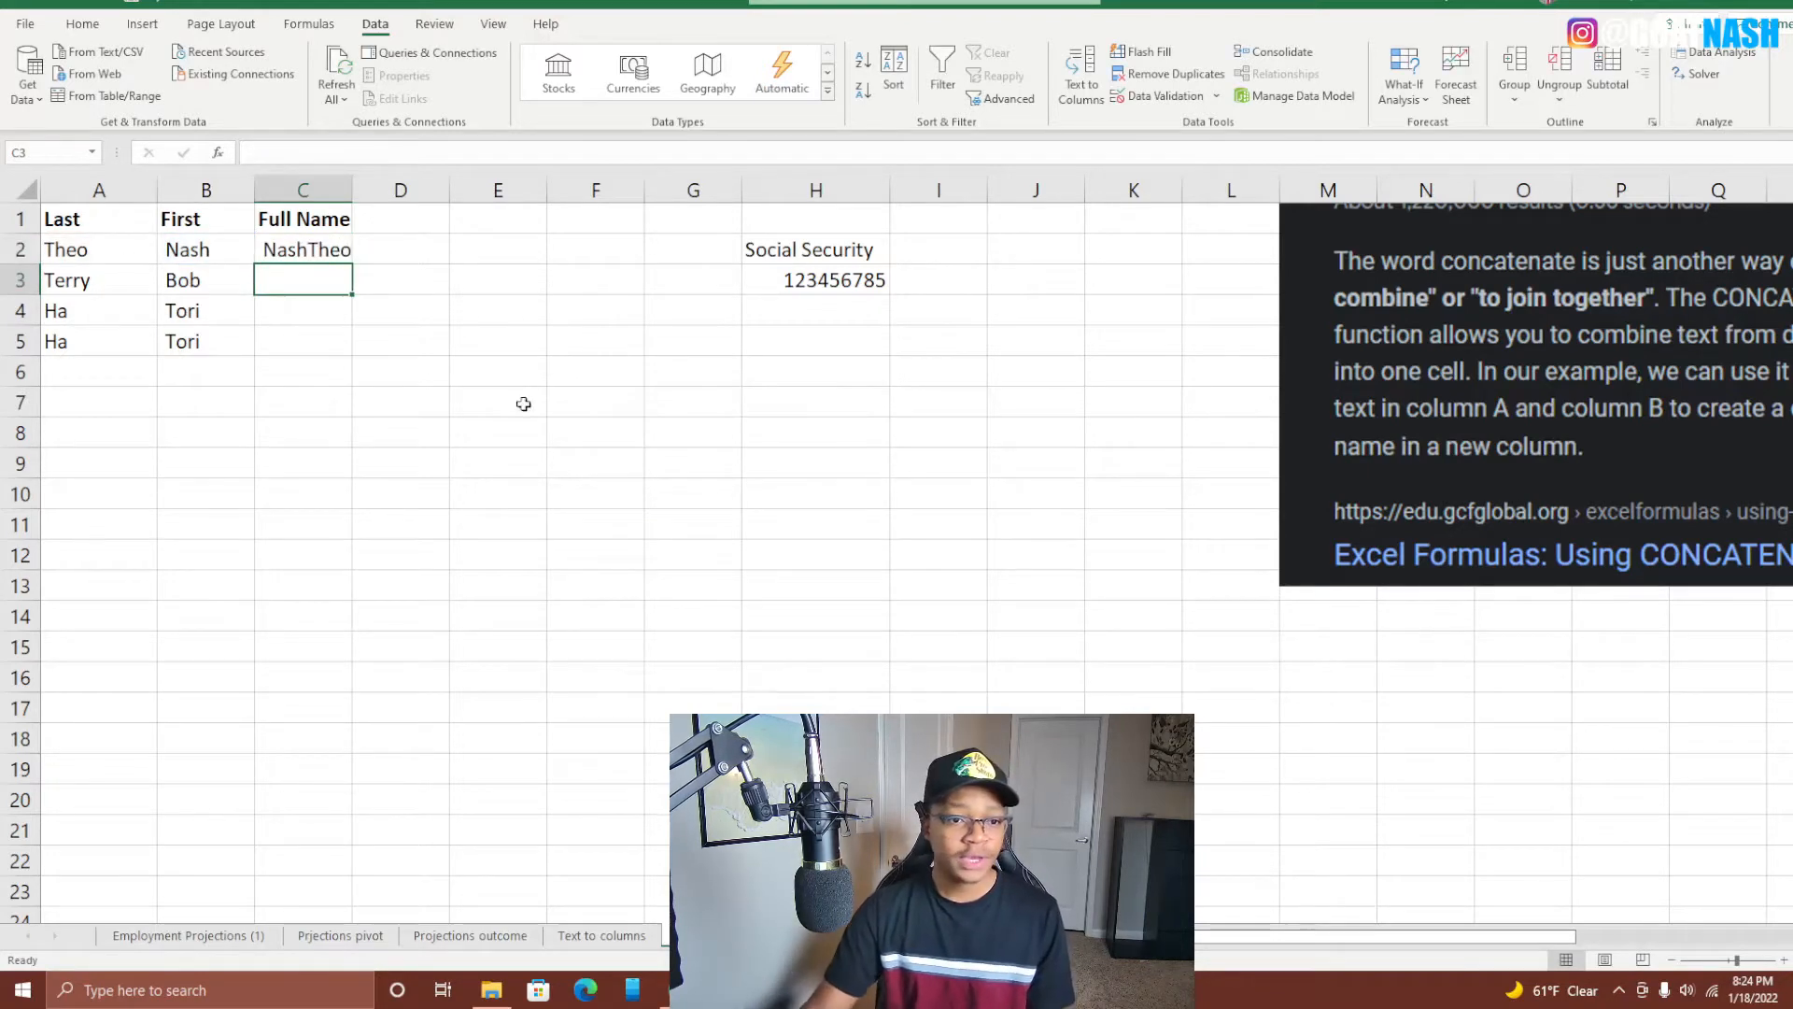
{"action": "double_click", "coordinate": [352, 189]}
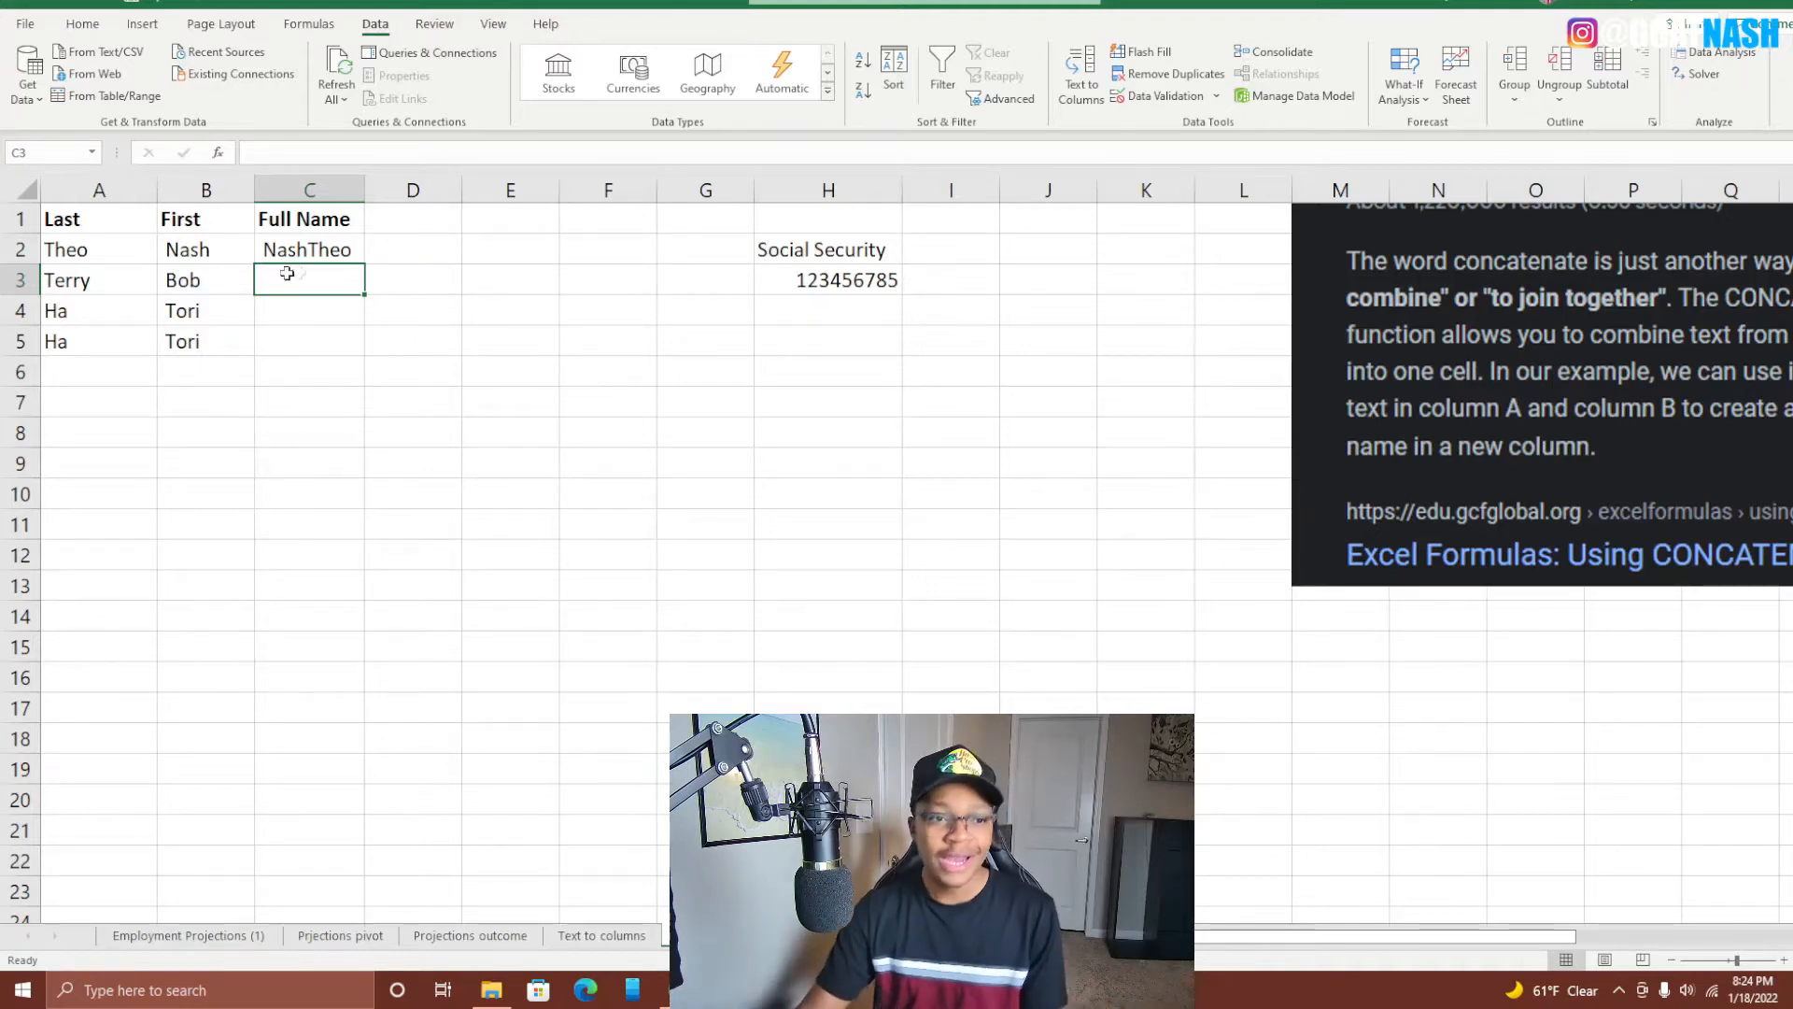
Review C2's existing formula, then clear the cell.
{"action": "left_click", "coordinate": [323, 247]}
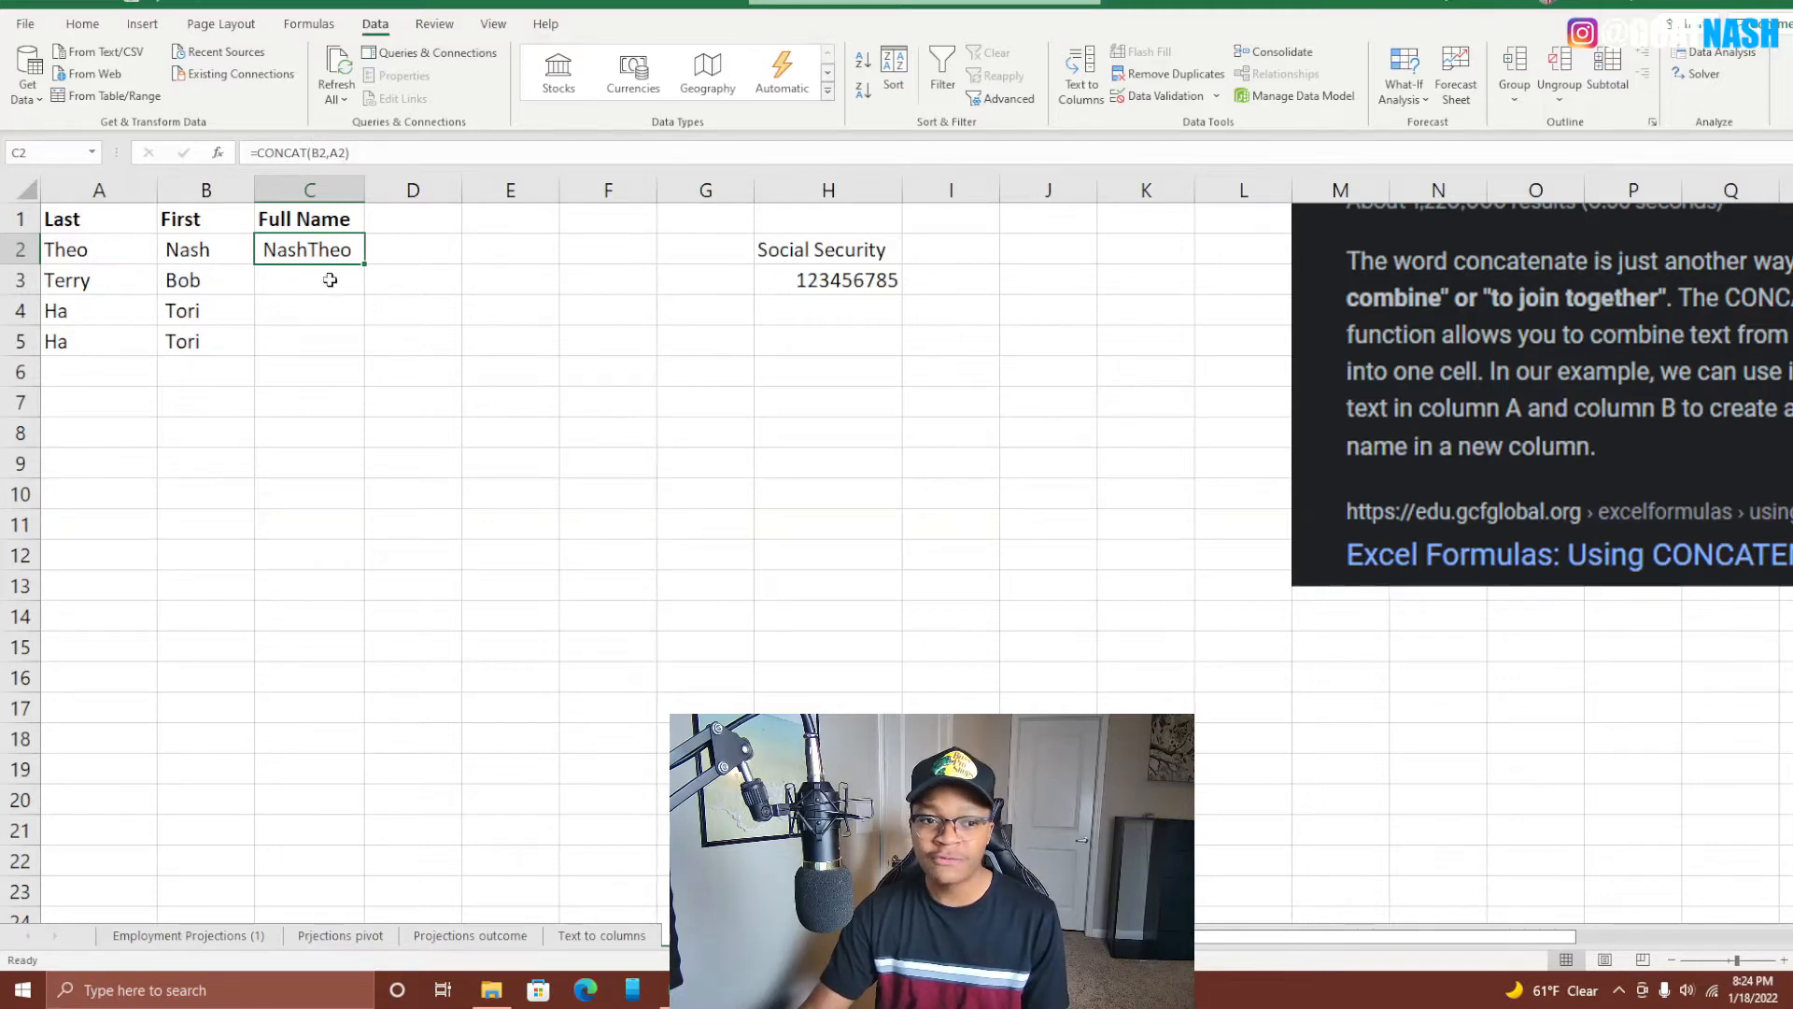
{"action": "left_click", "coordinate": [326, 152]}
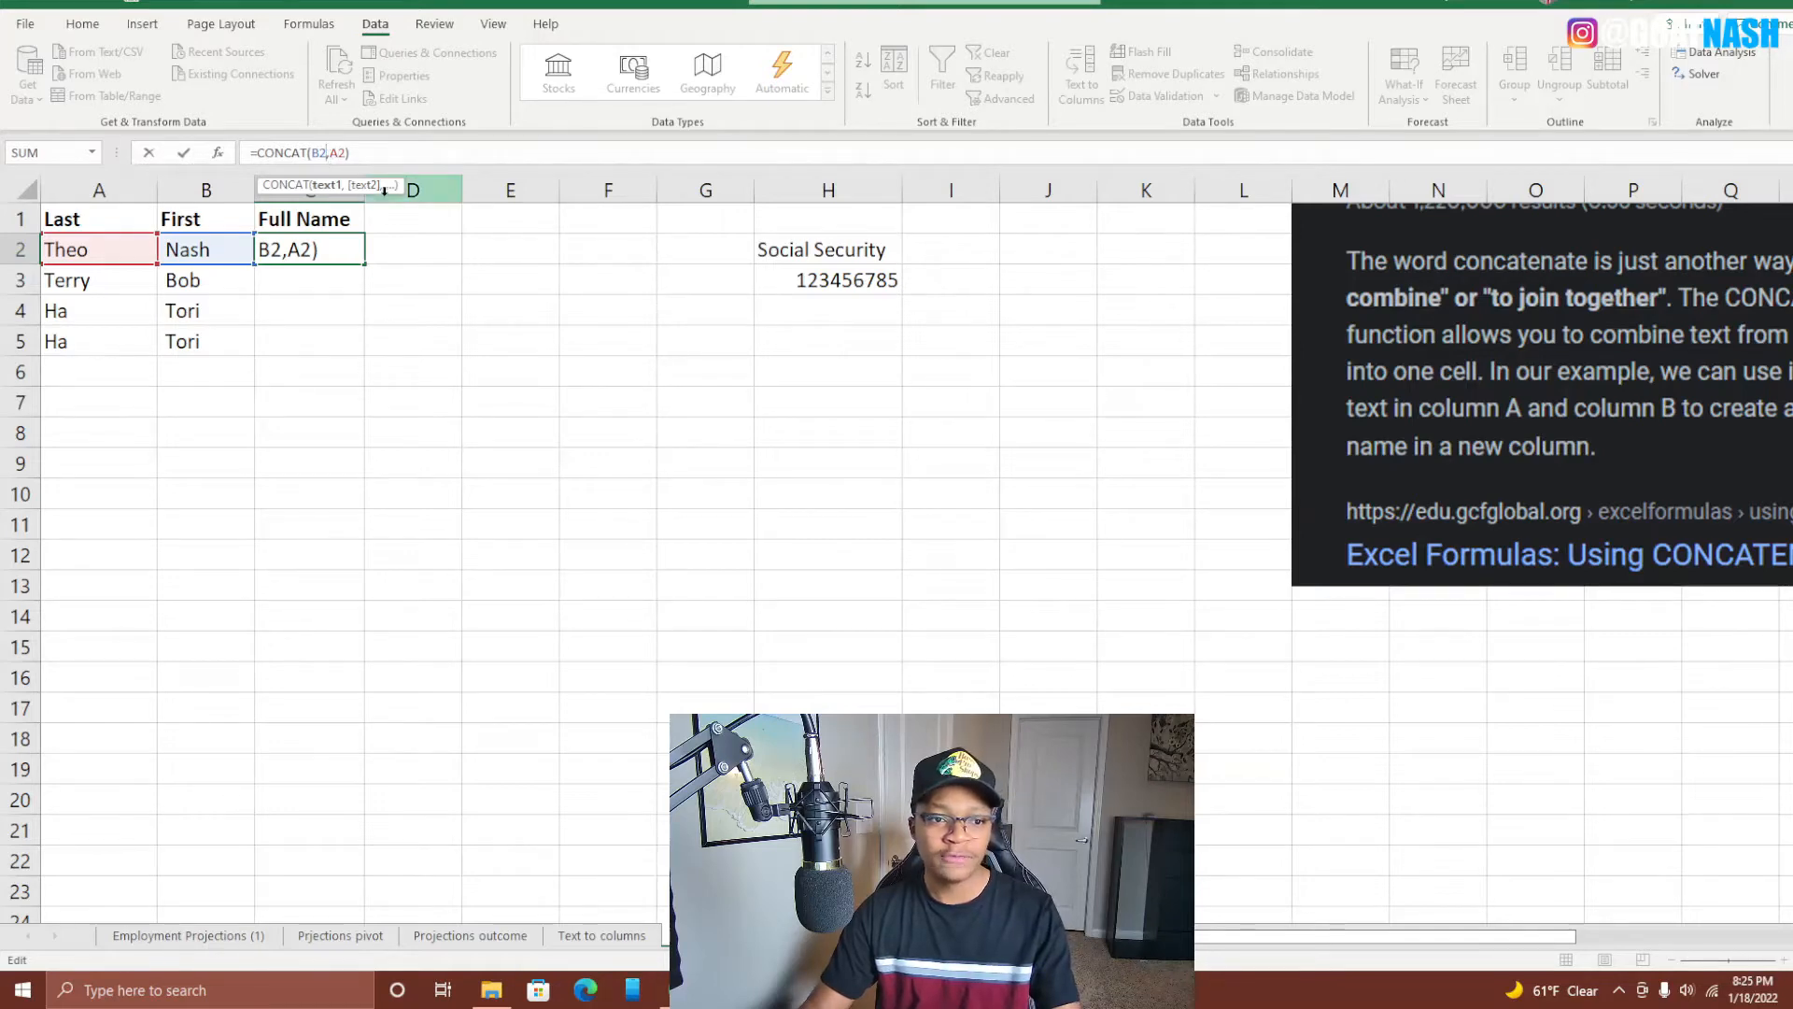
{"action": "left_click", "coordinate": [364, 153]}
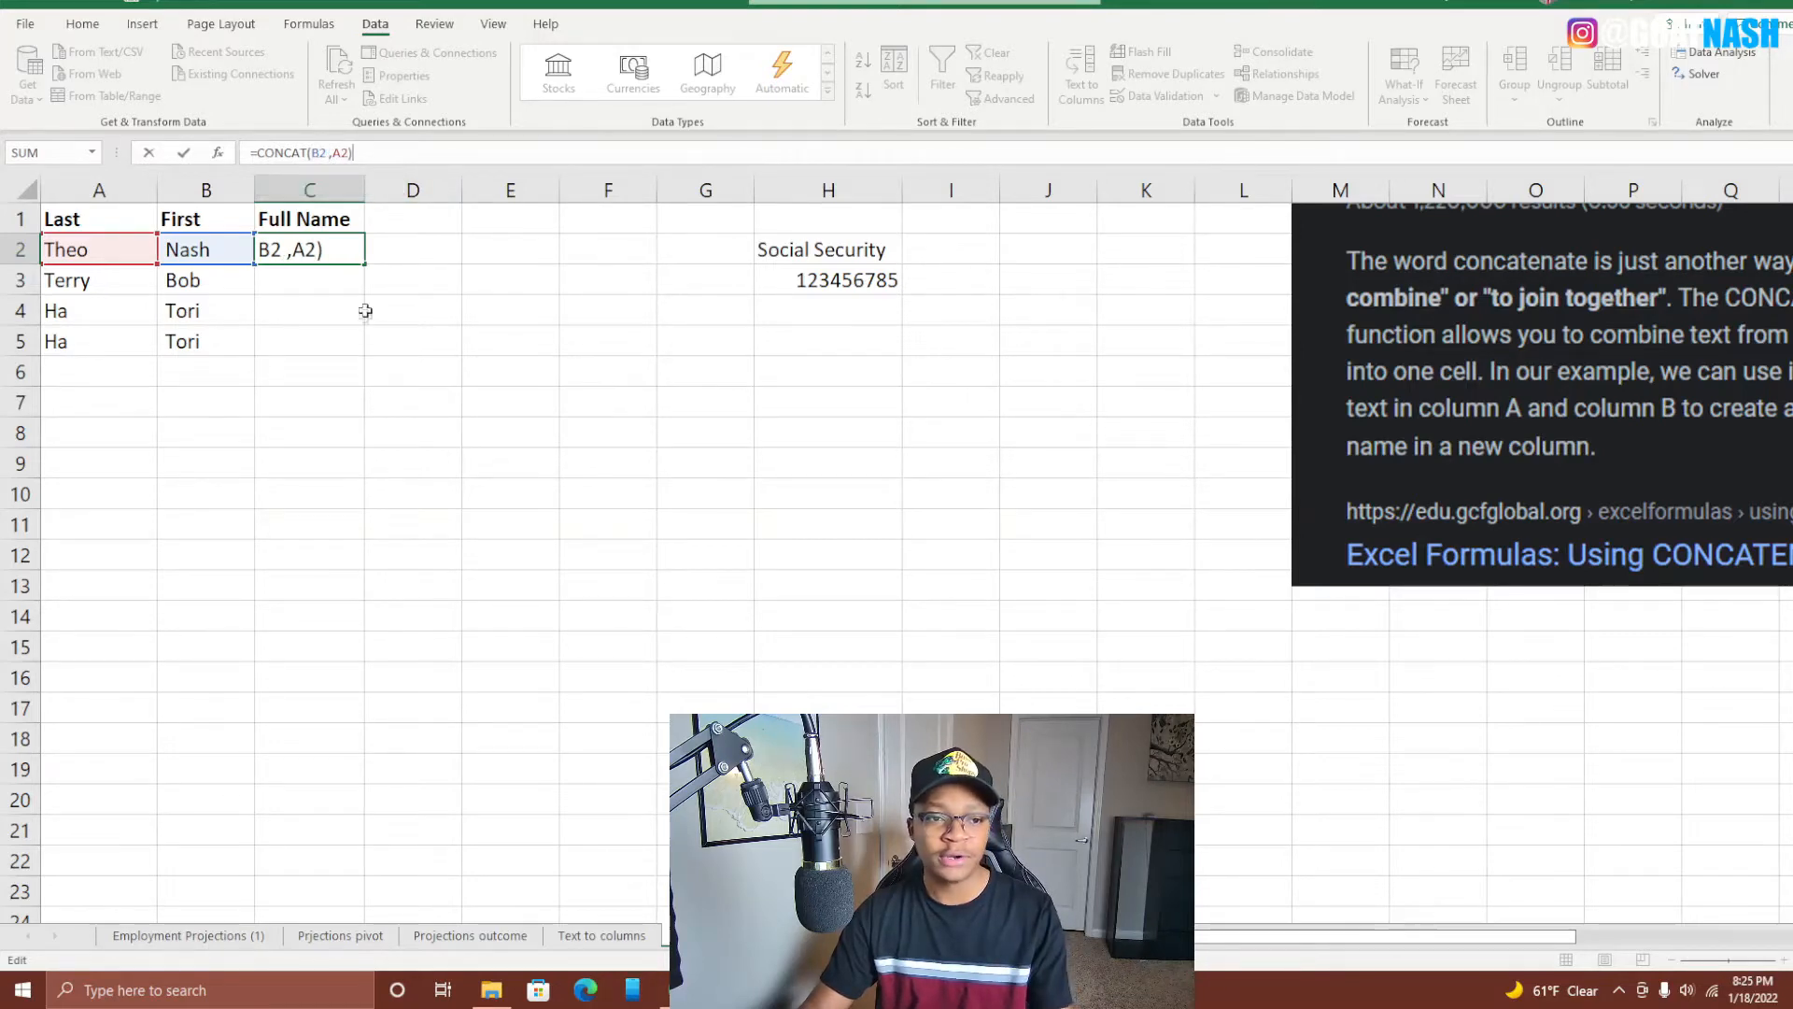
{"action": "key", "text": "ctrl+Return"}
{"action": "key", "text": "Delete"}
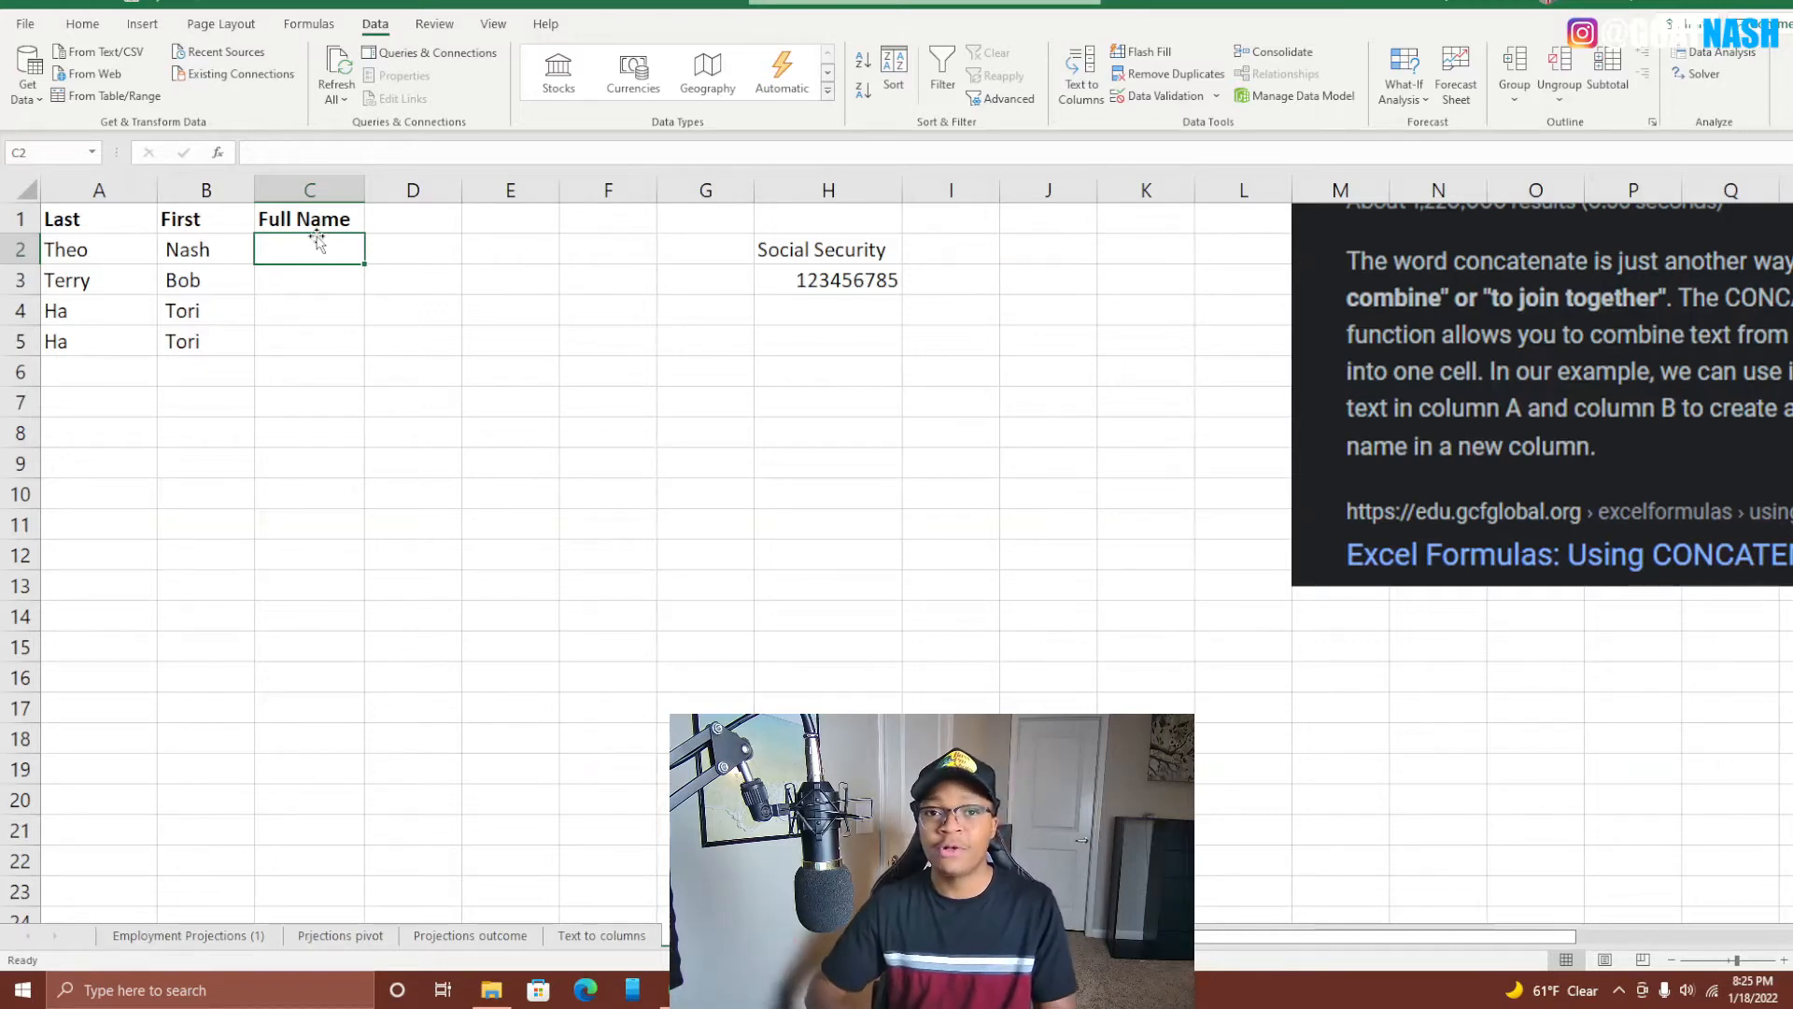
Retype C2 as =CONCAT(B2," ",A2) so a space separates first and last name.
{"action": "type", "text": "=conc"}
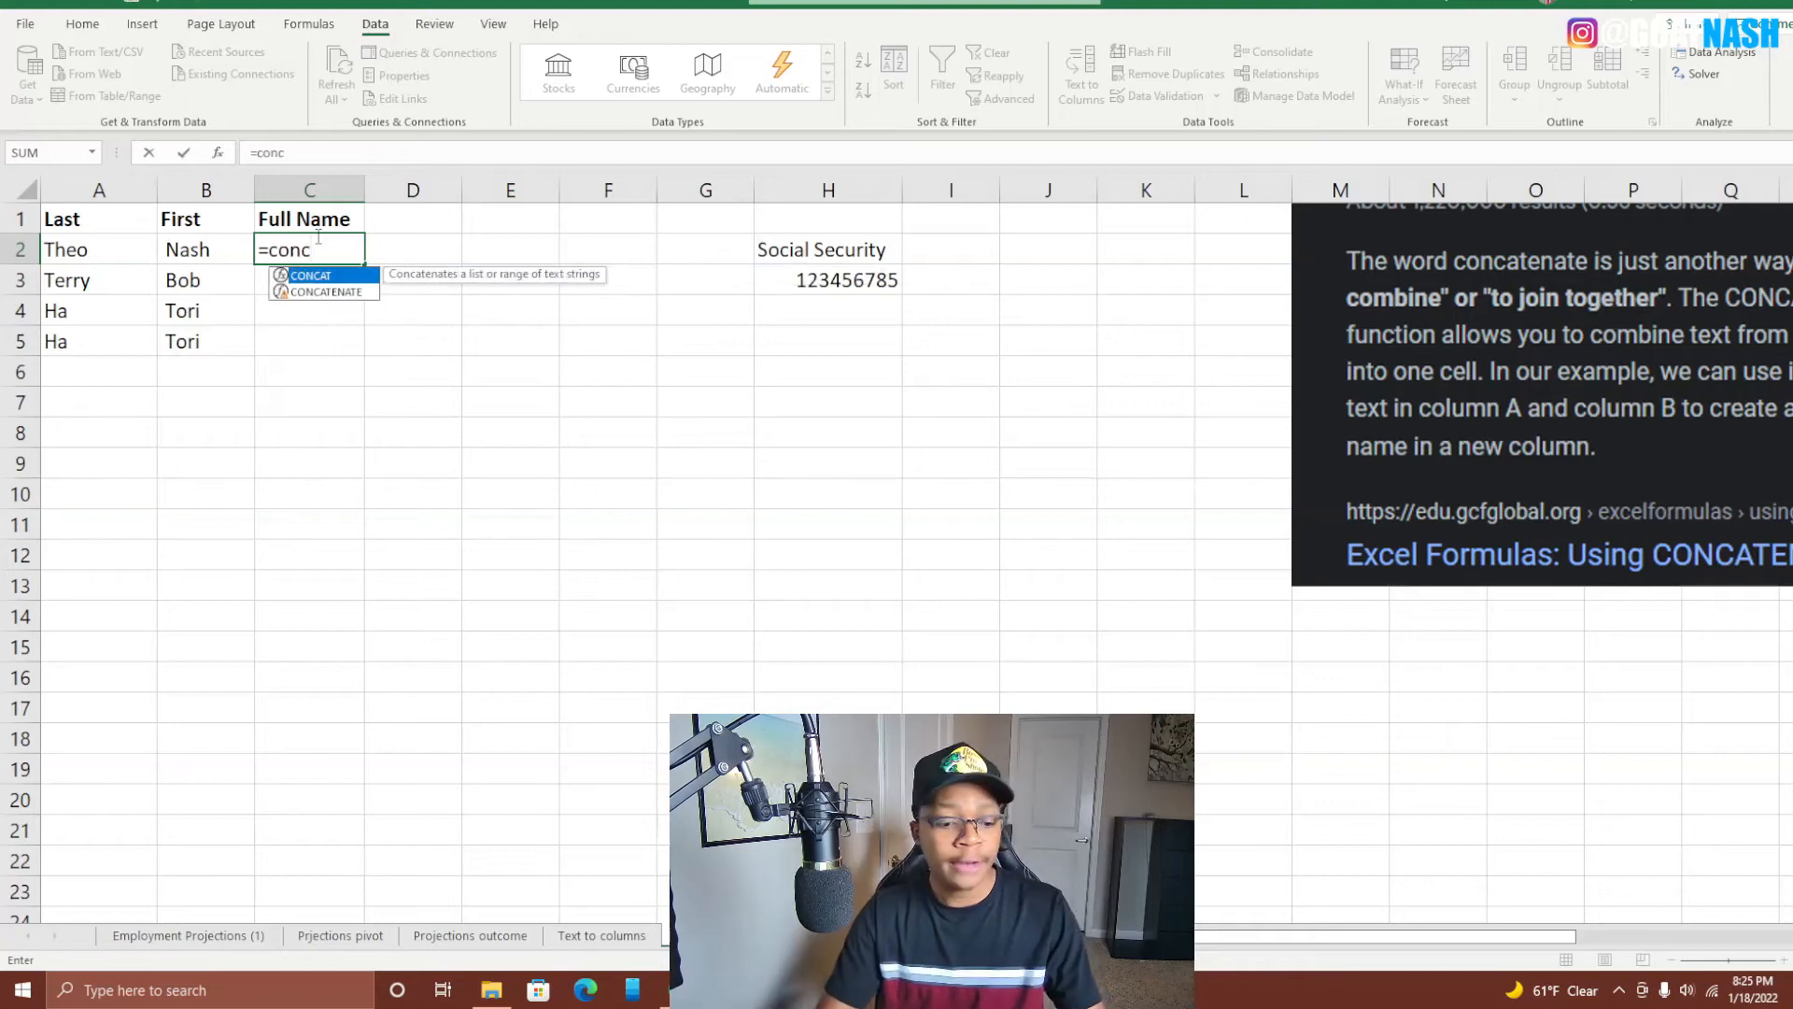
{"action": "key", "text": "Tab"}
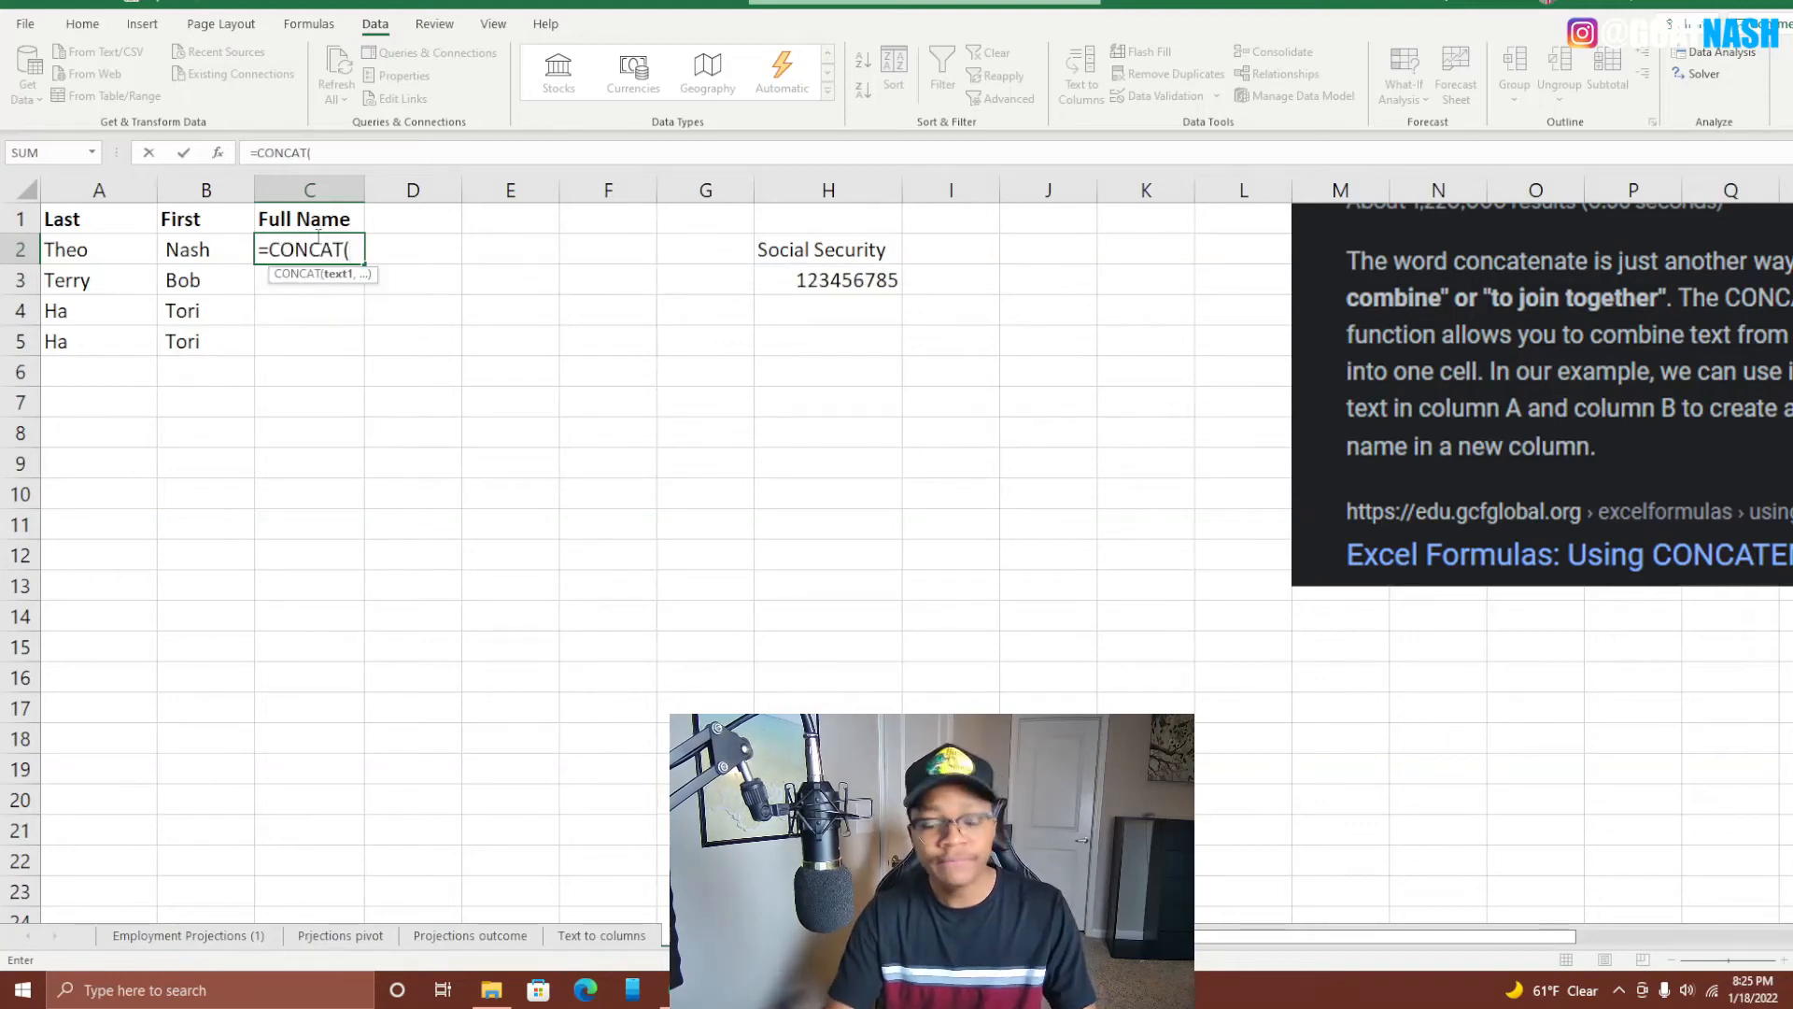
{"action": "key", "text": "Left"}
{"action": "type", "text": ","}
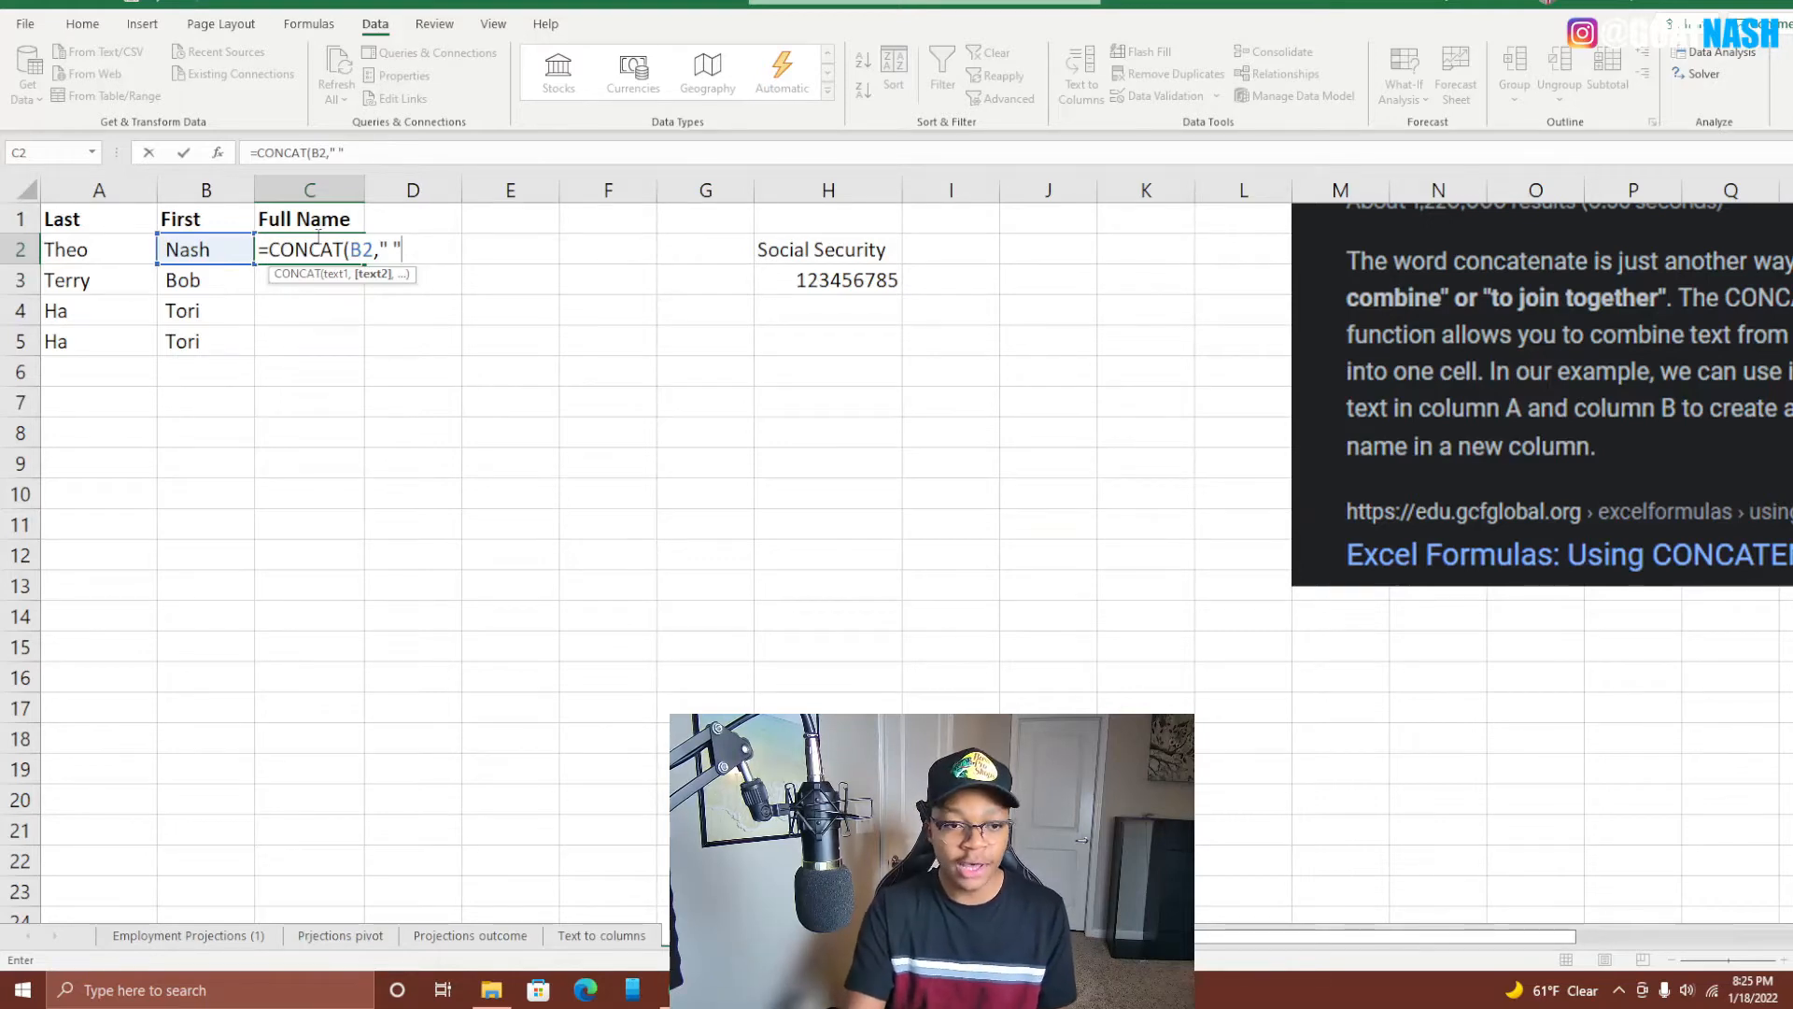
{"action": "type", "text": ","}
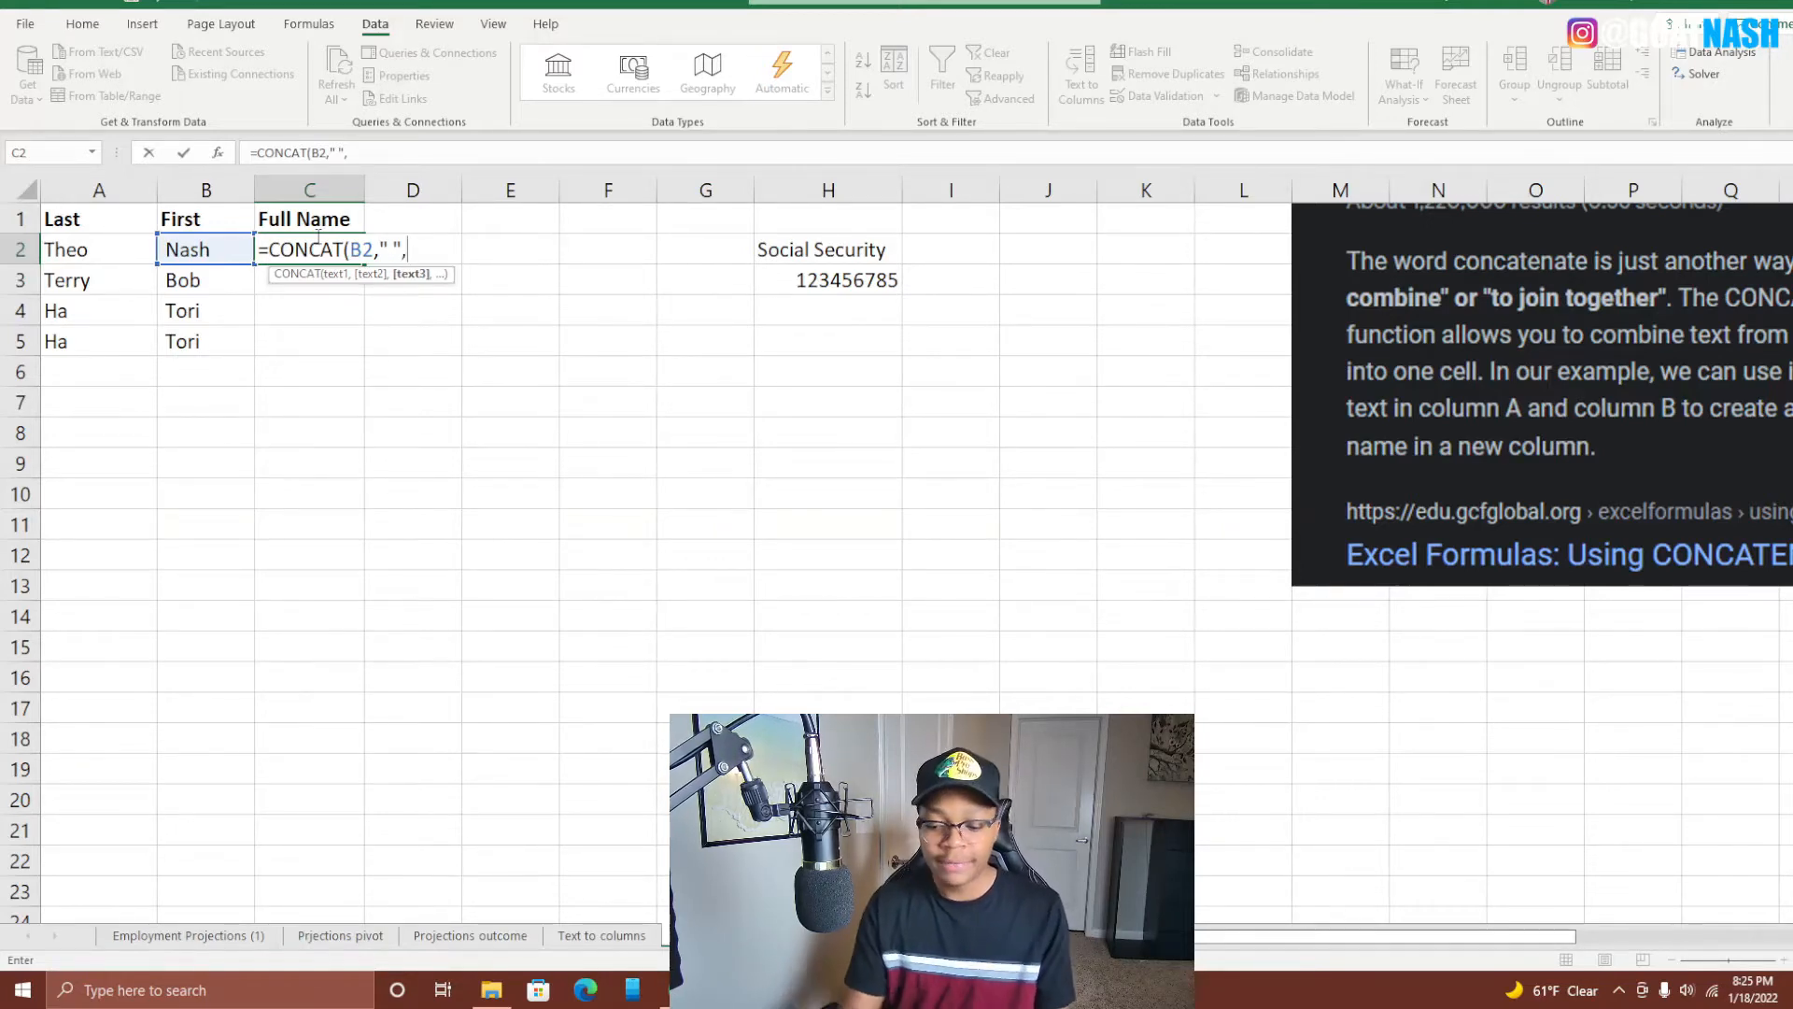
{"action": "key", "text": "Left"}
{"action": "key", "text": "Left"}
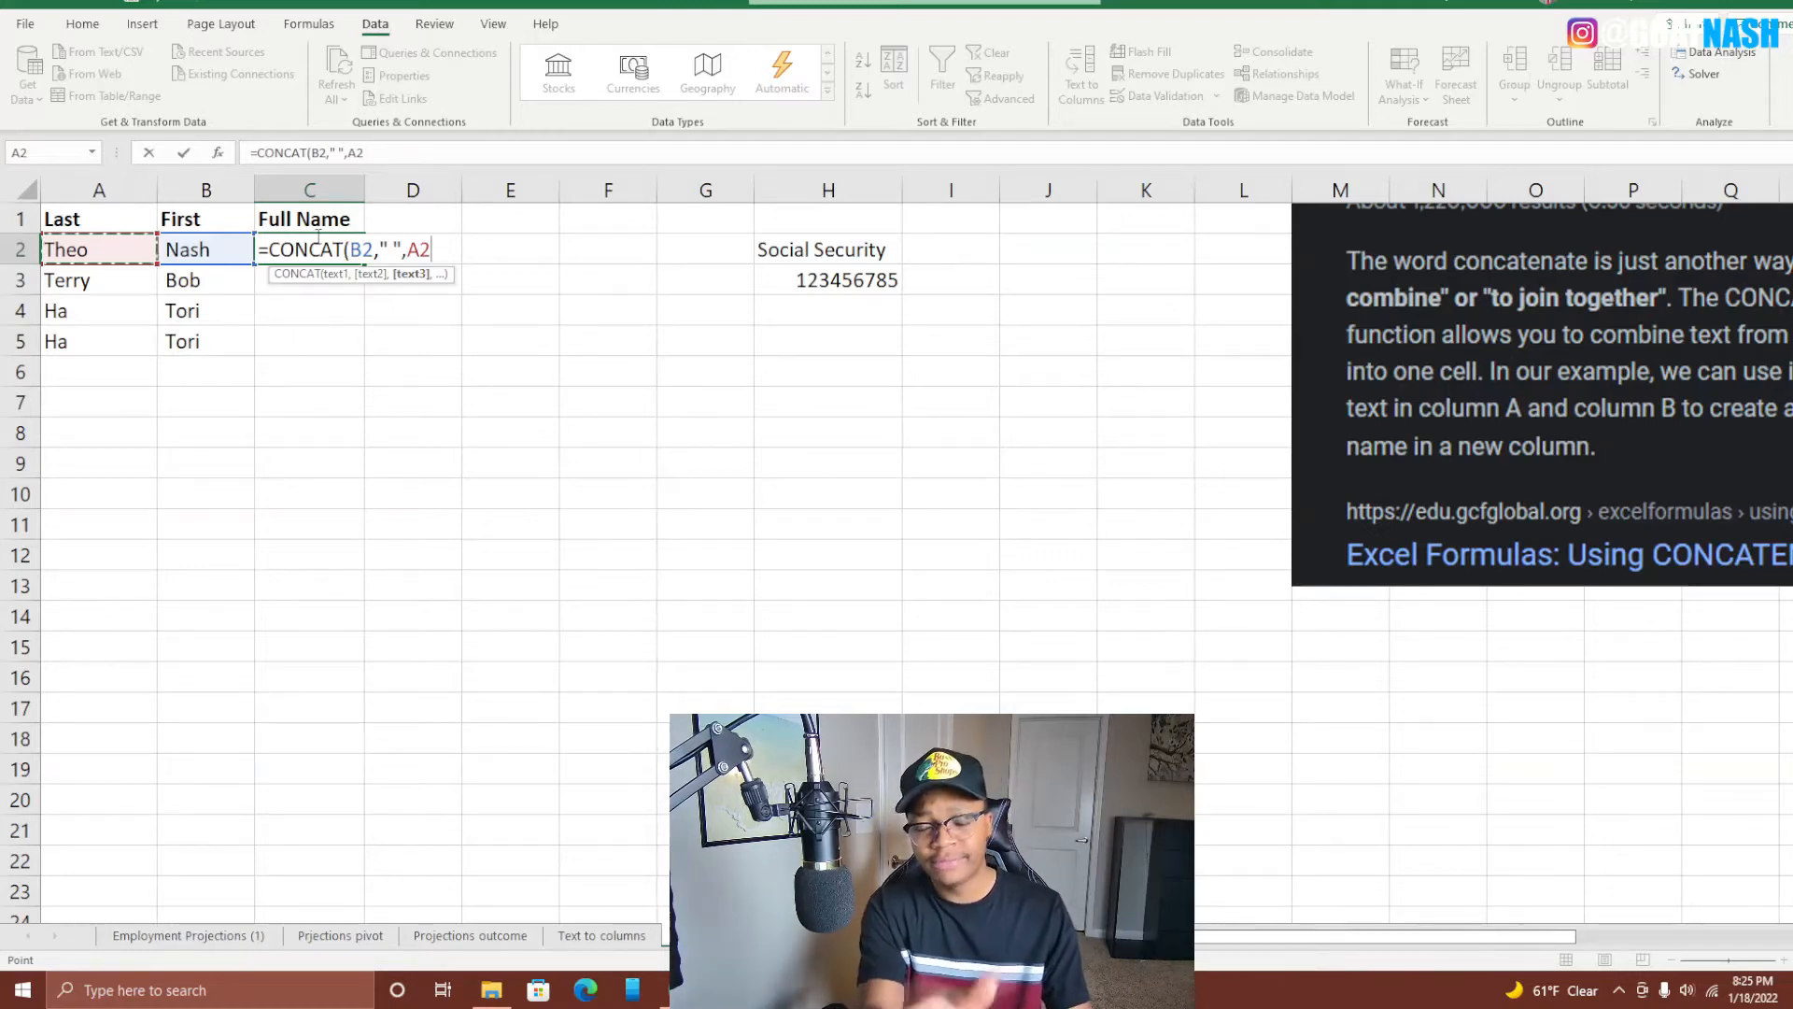
{"action": "type", "text": ")"}
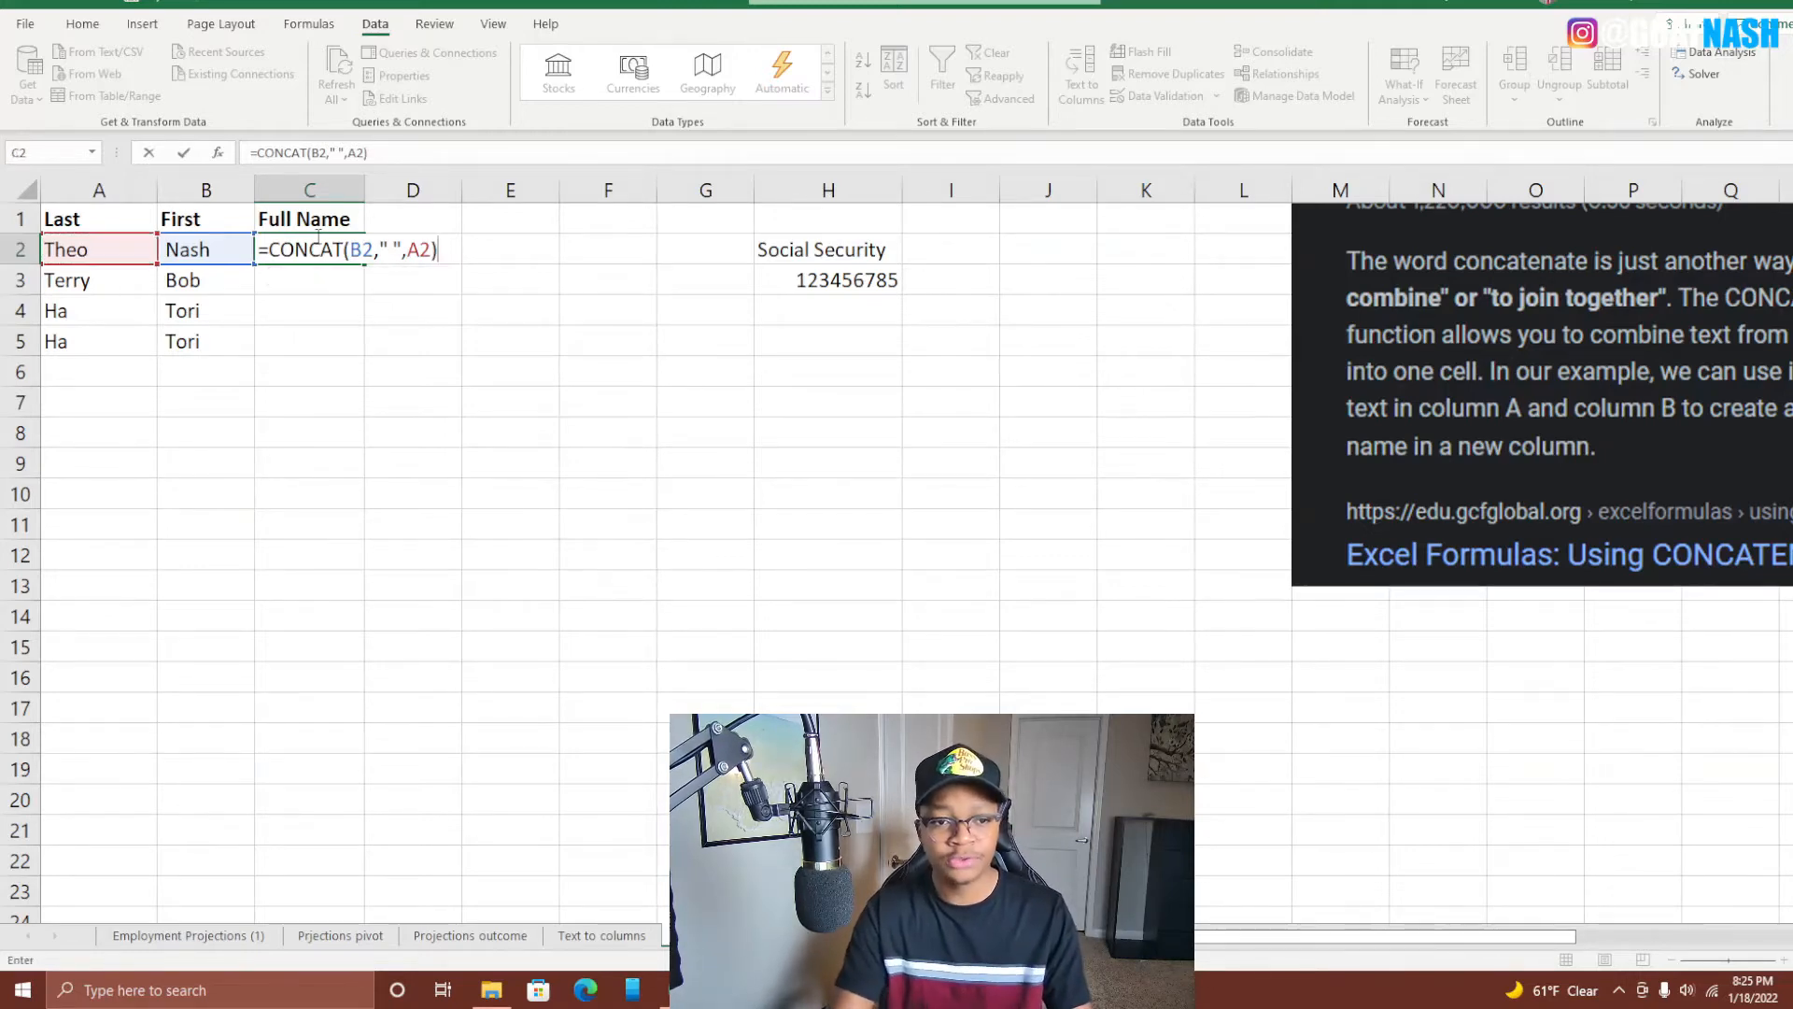
{"action": "key", "text": "Return"}
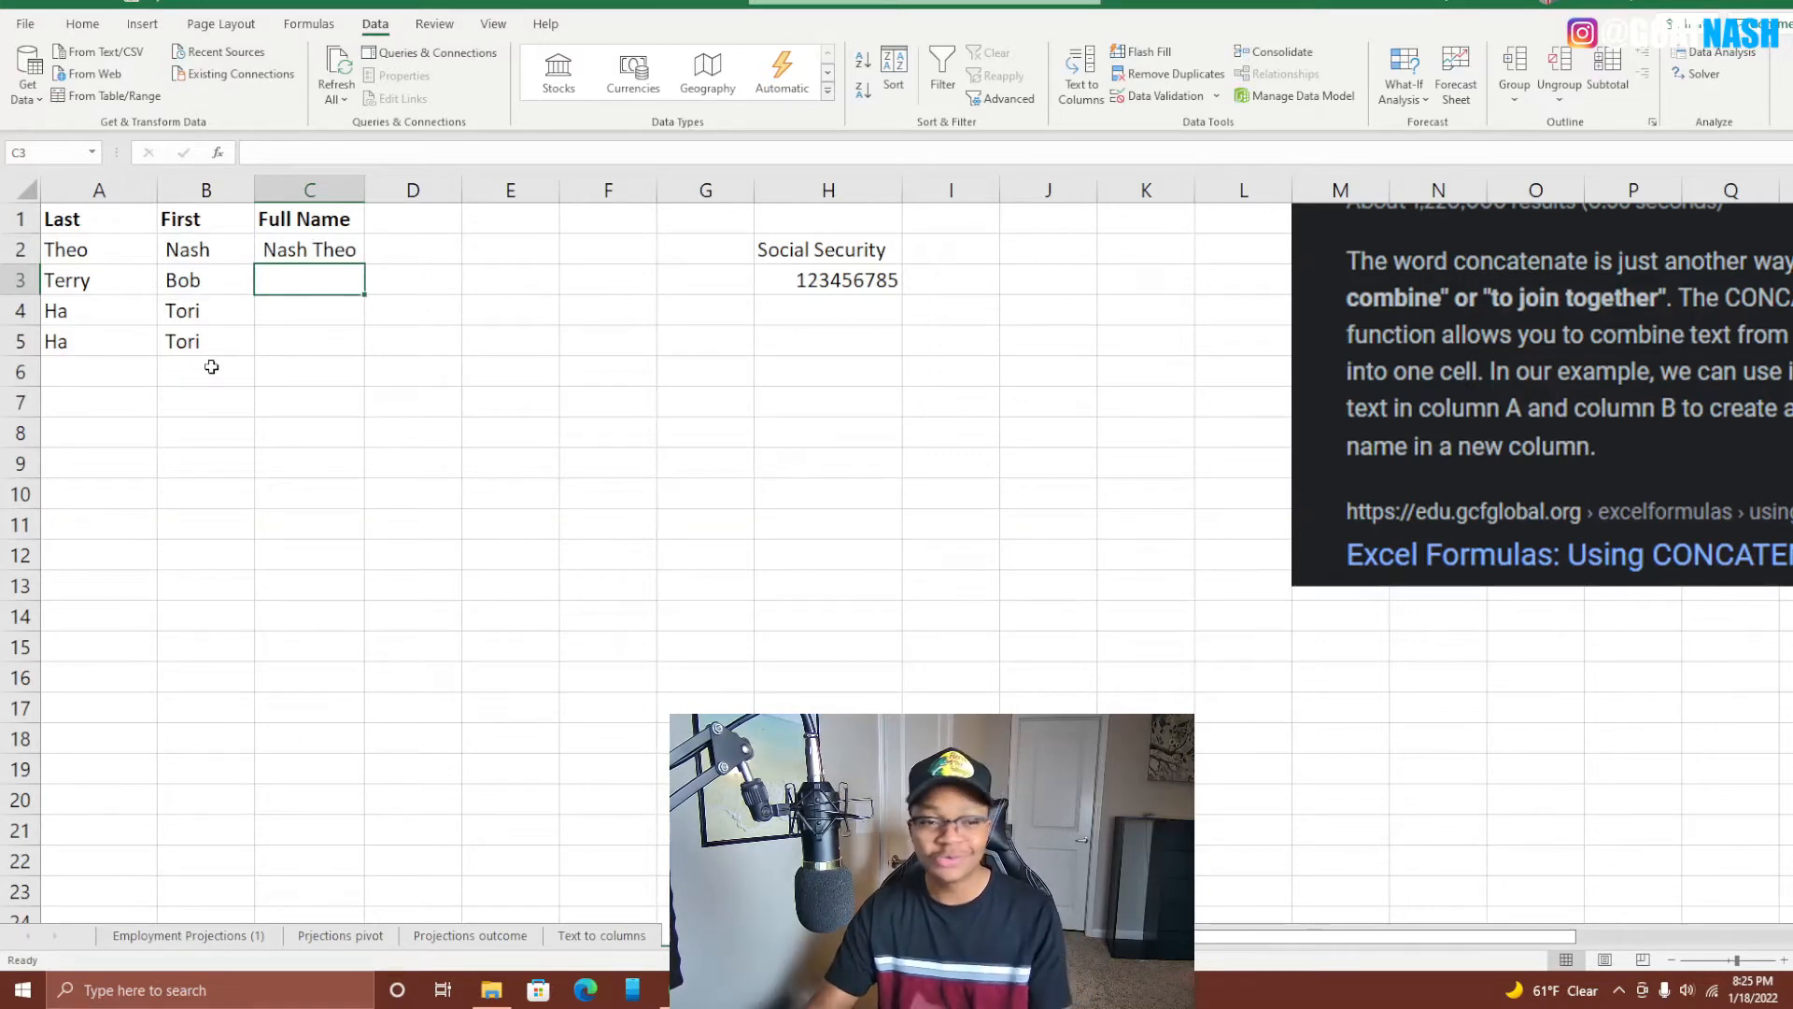
Fill C2's full-name formula down through C5.
{"action": "left_click", "coordinate": [329, 252]}
{"action": "left_click_drag", "start_coordinate": [368, 266], "coordinate": [374, 360]}
{"action": "left_click", "coordinate": [412, 615]}
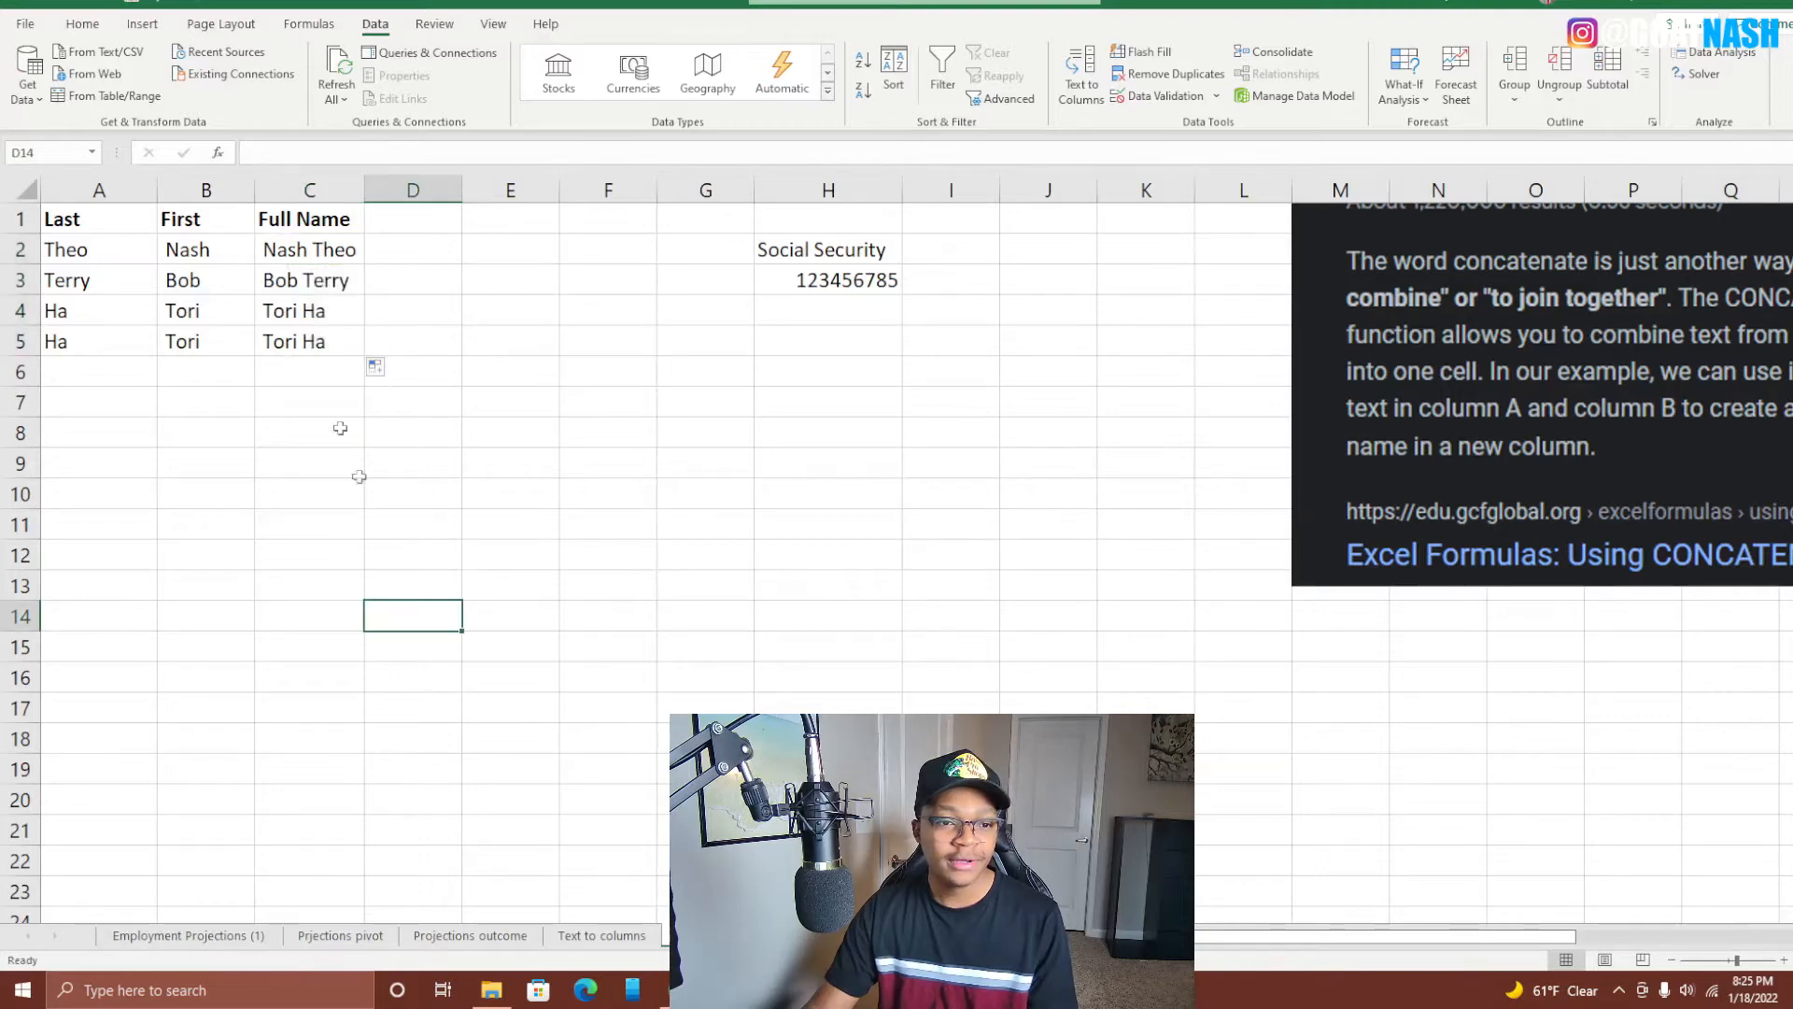
{"action": "left_click", "coordinate": [263, 646]}
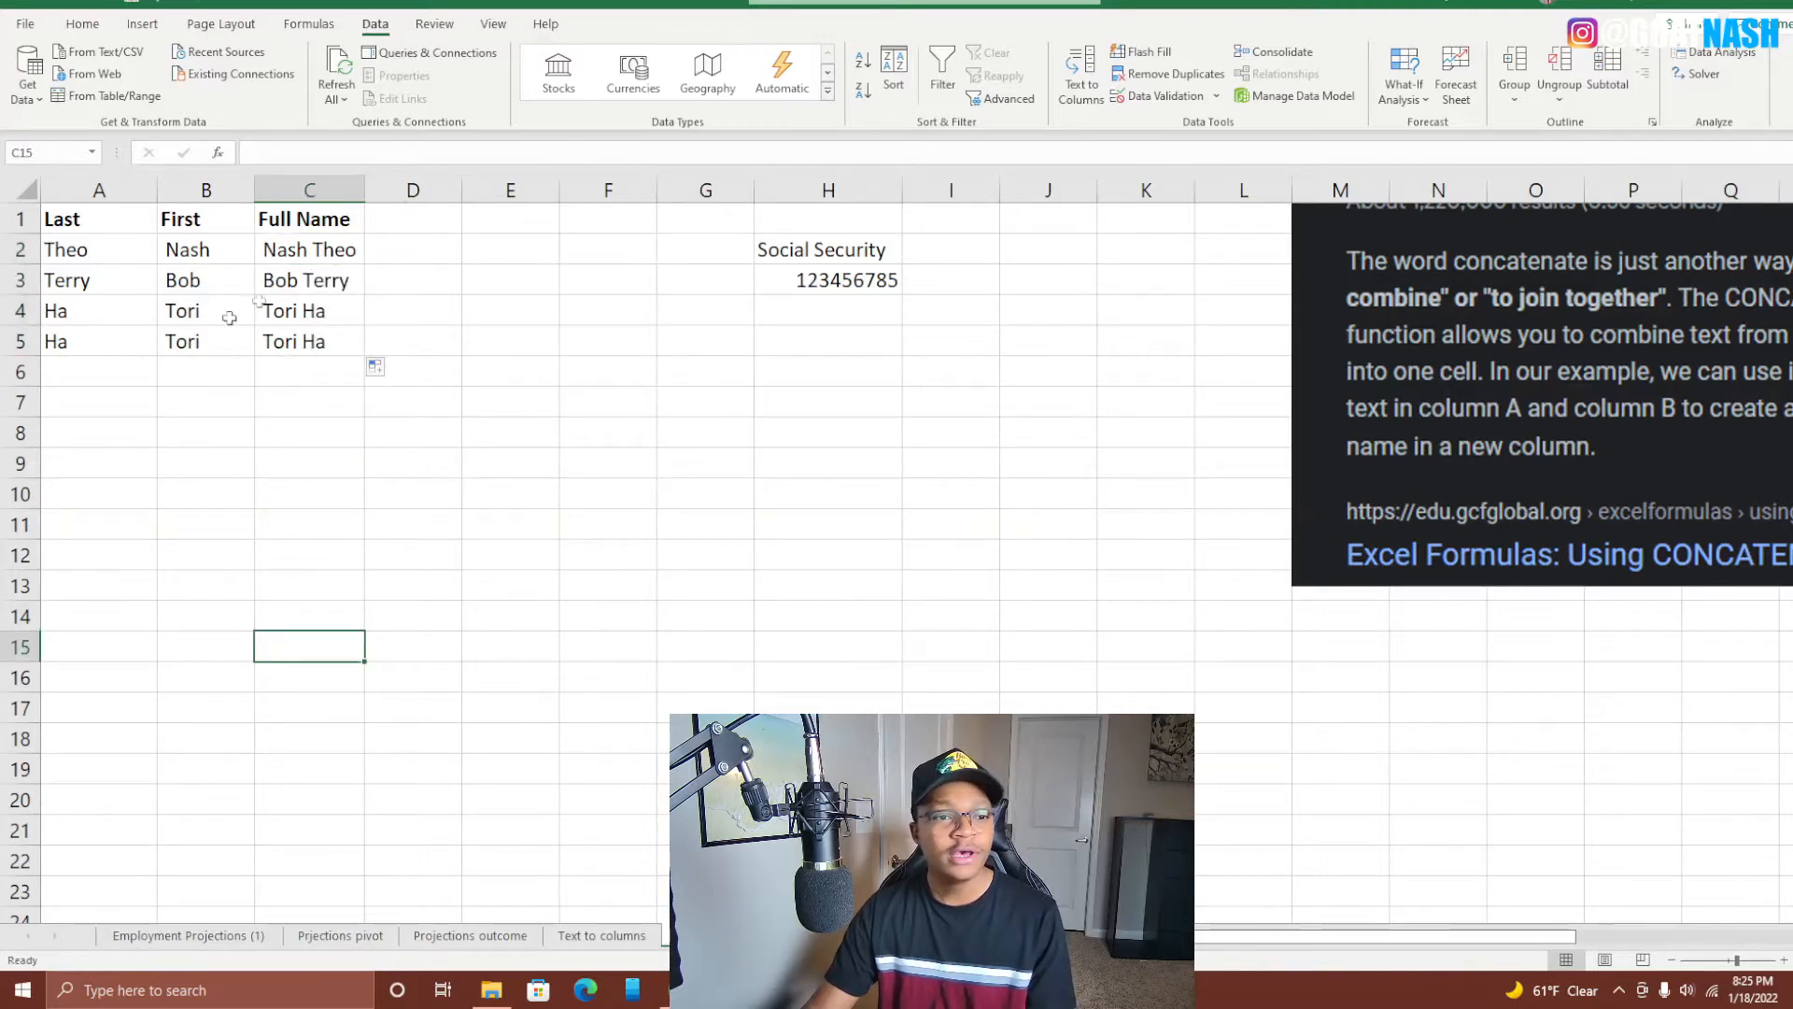
Clear A5:C5, copy row 4's last and first names into row 5, and enter R in C5.
{"action": "left_click", "coordinate": [187, 340]}
{"action": "left_click_drag", "start_coordinate": [56, 341], "coordinate": [311, 355]}
{"action": "key", "text": "Delete"}
{"action": "left_click", "coordinate": [107, 344]}
{"action": "left_click_drag", "start_coordinate": [101, 313], "coordinate": [161, 320]}
{"action": "key", "text": "ctrl+c"}
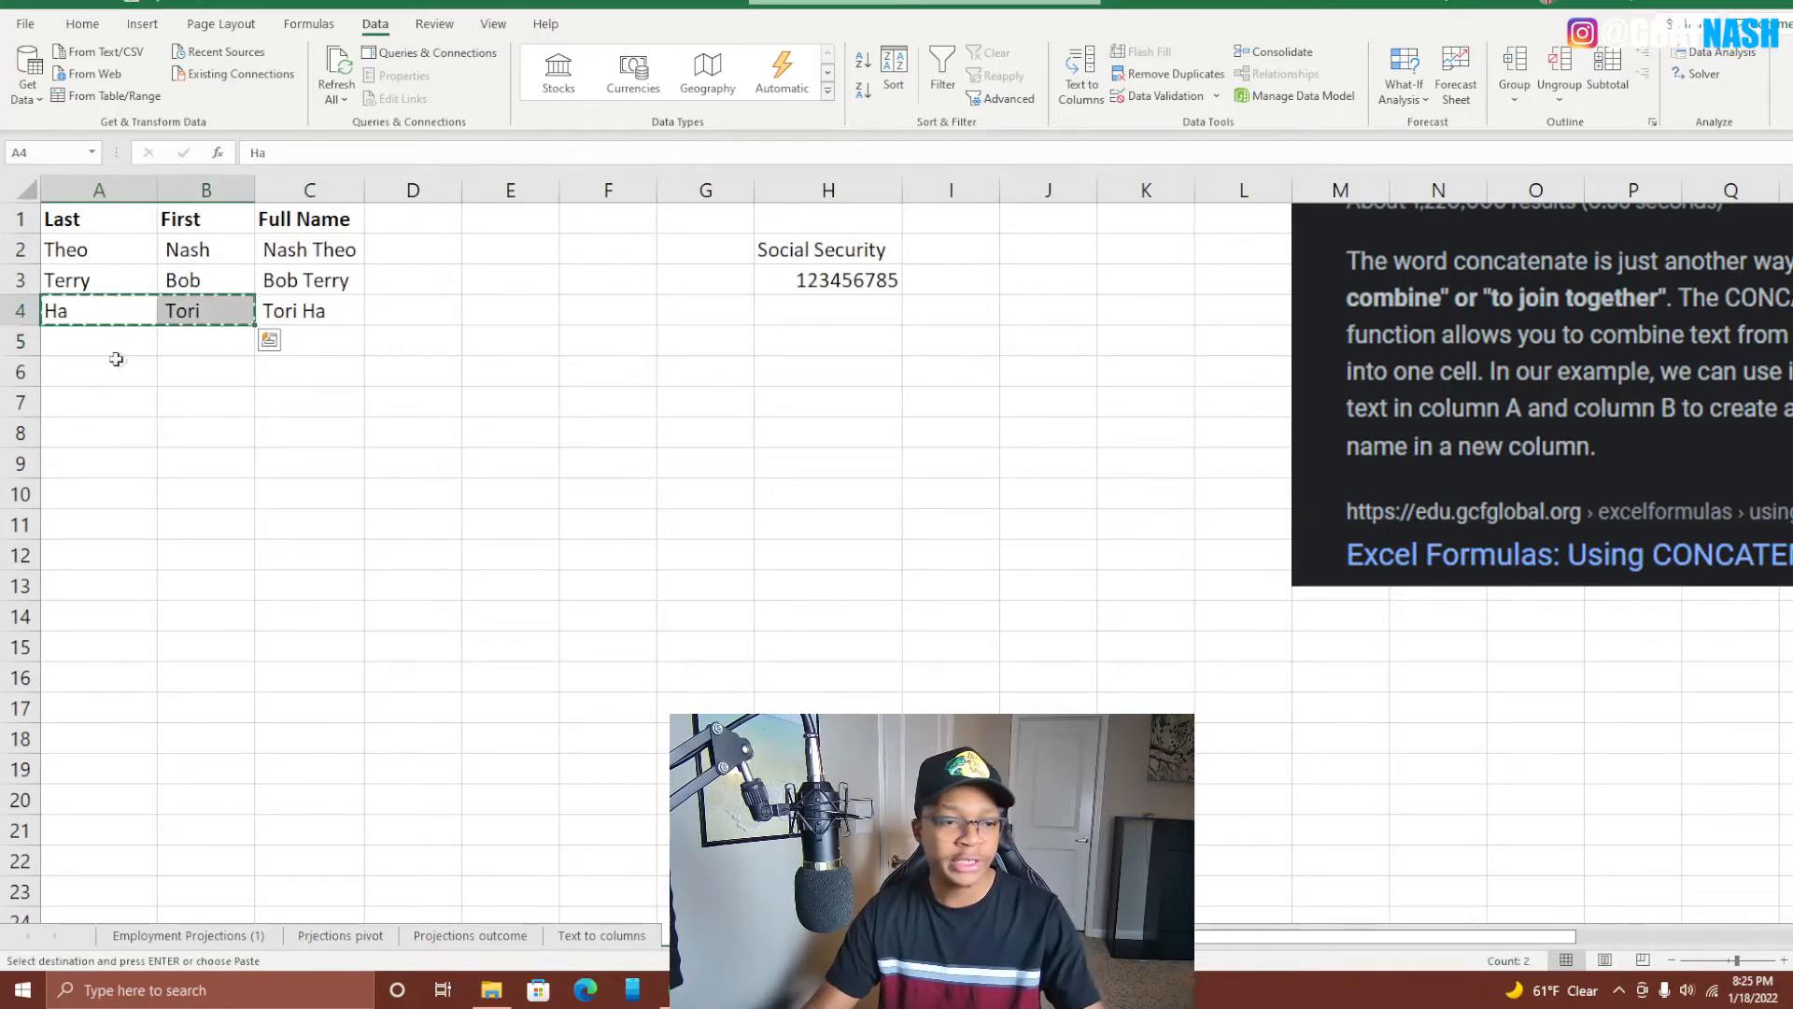
{"action": "left_click", "coordinate": [88, 339]}
{"action": "key", "text": "ctrl+v"}
{"action": "left_click", "coordinate": [272, 343]}
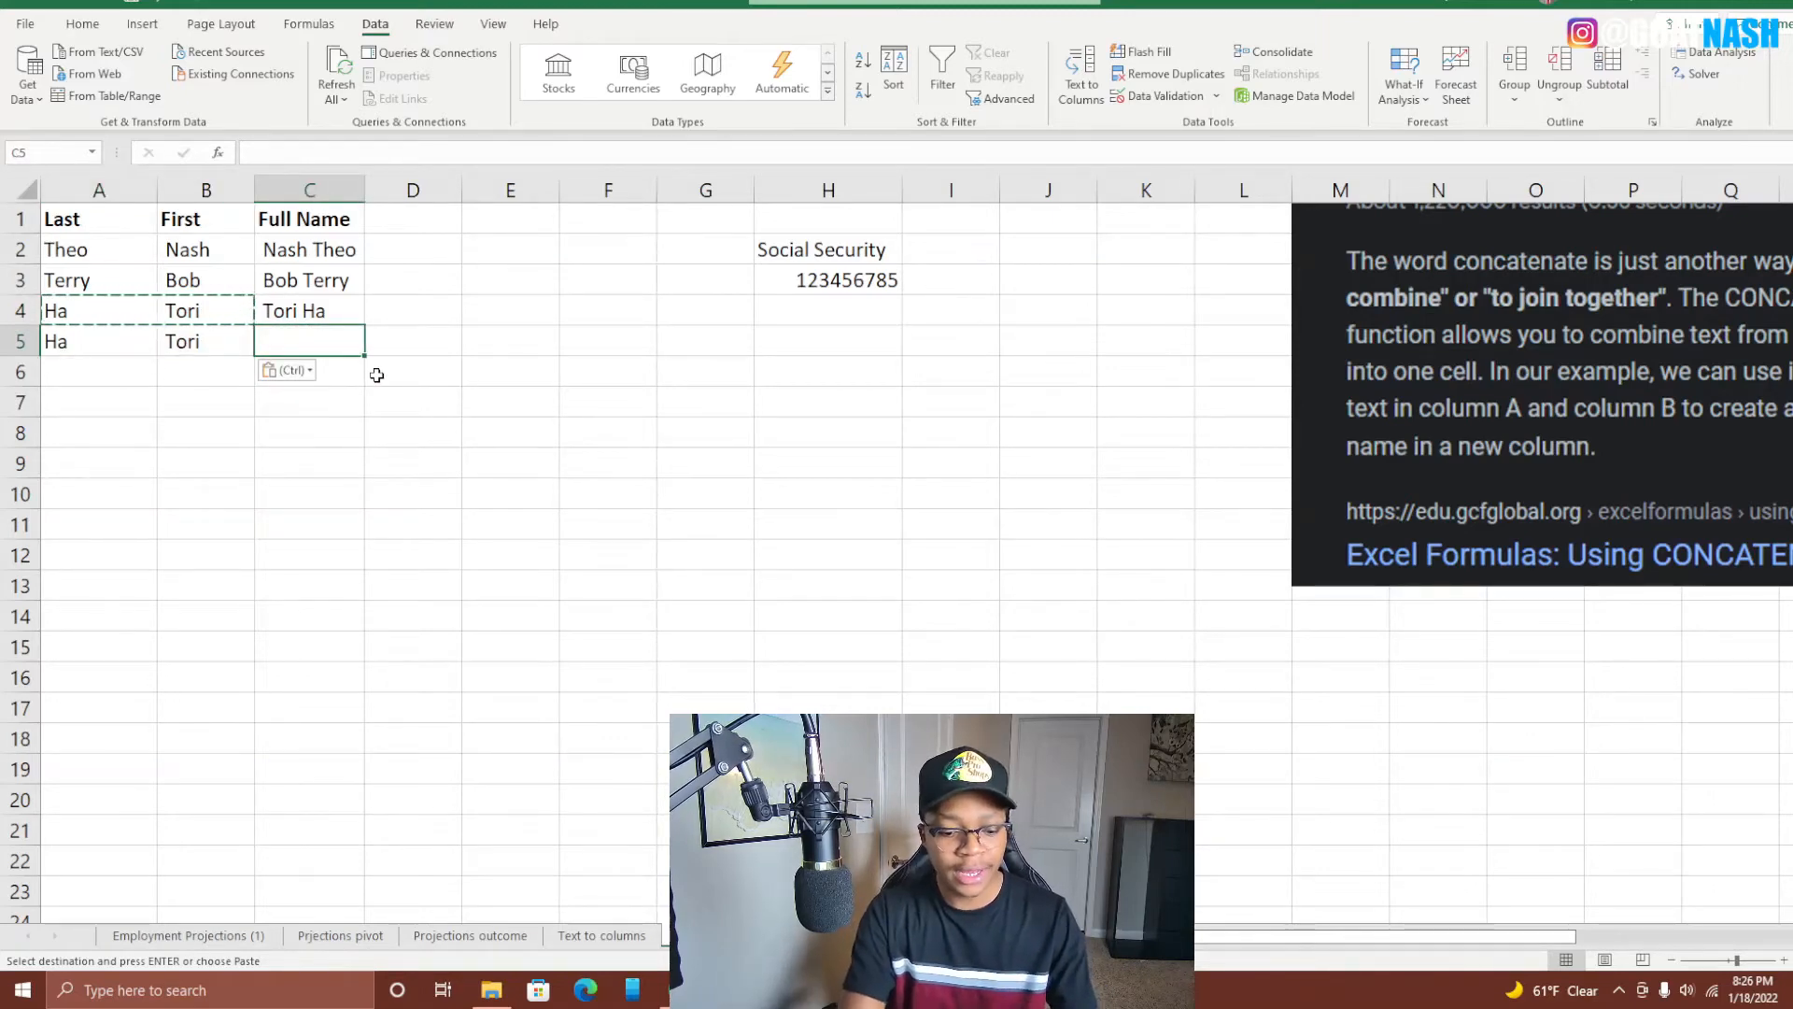
{"action": "type", "text": "R"}
{"action": "left_click", "coordinate": [511, 491]}
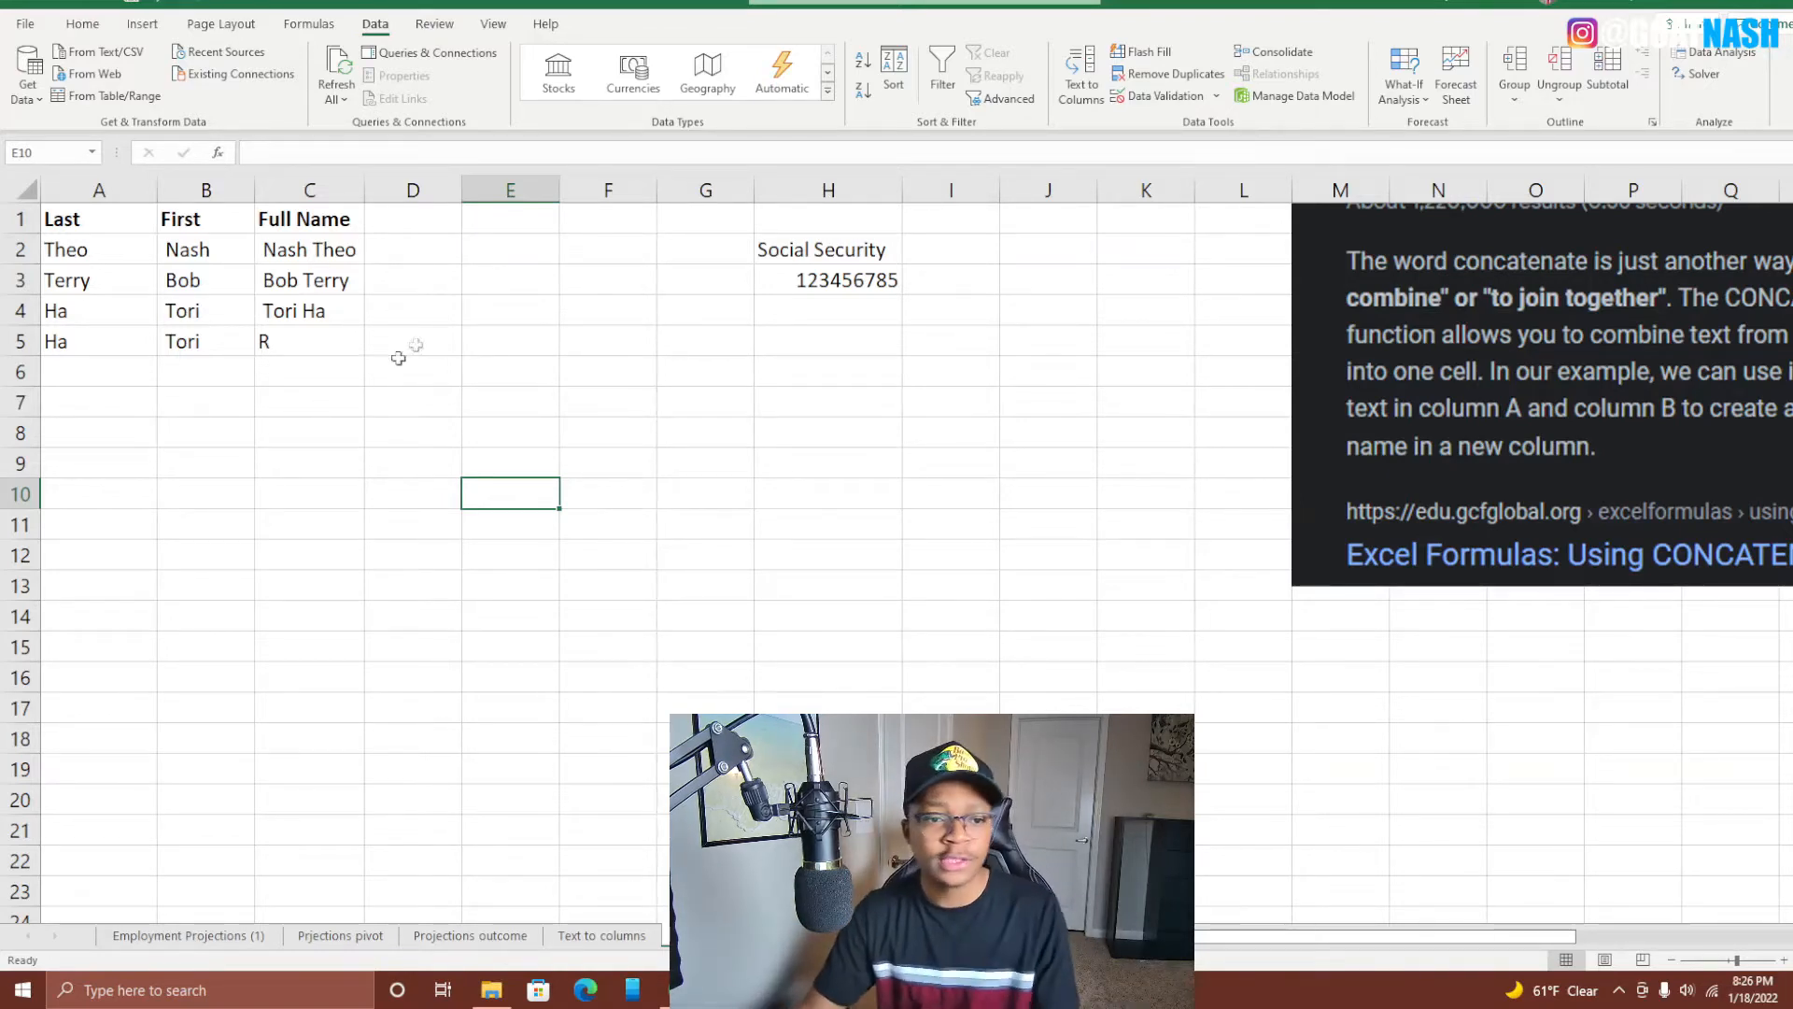
Enter =CONCAT(B5," ",C5," ",A5) in D5, joining first name, middle initial R and last name.
{"action": "left_click", "coordinate": [424, 338]}
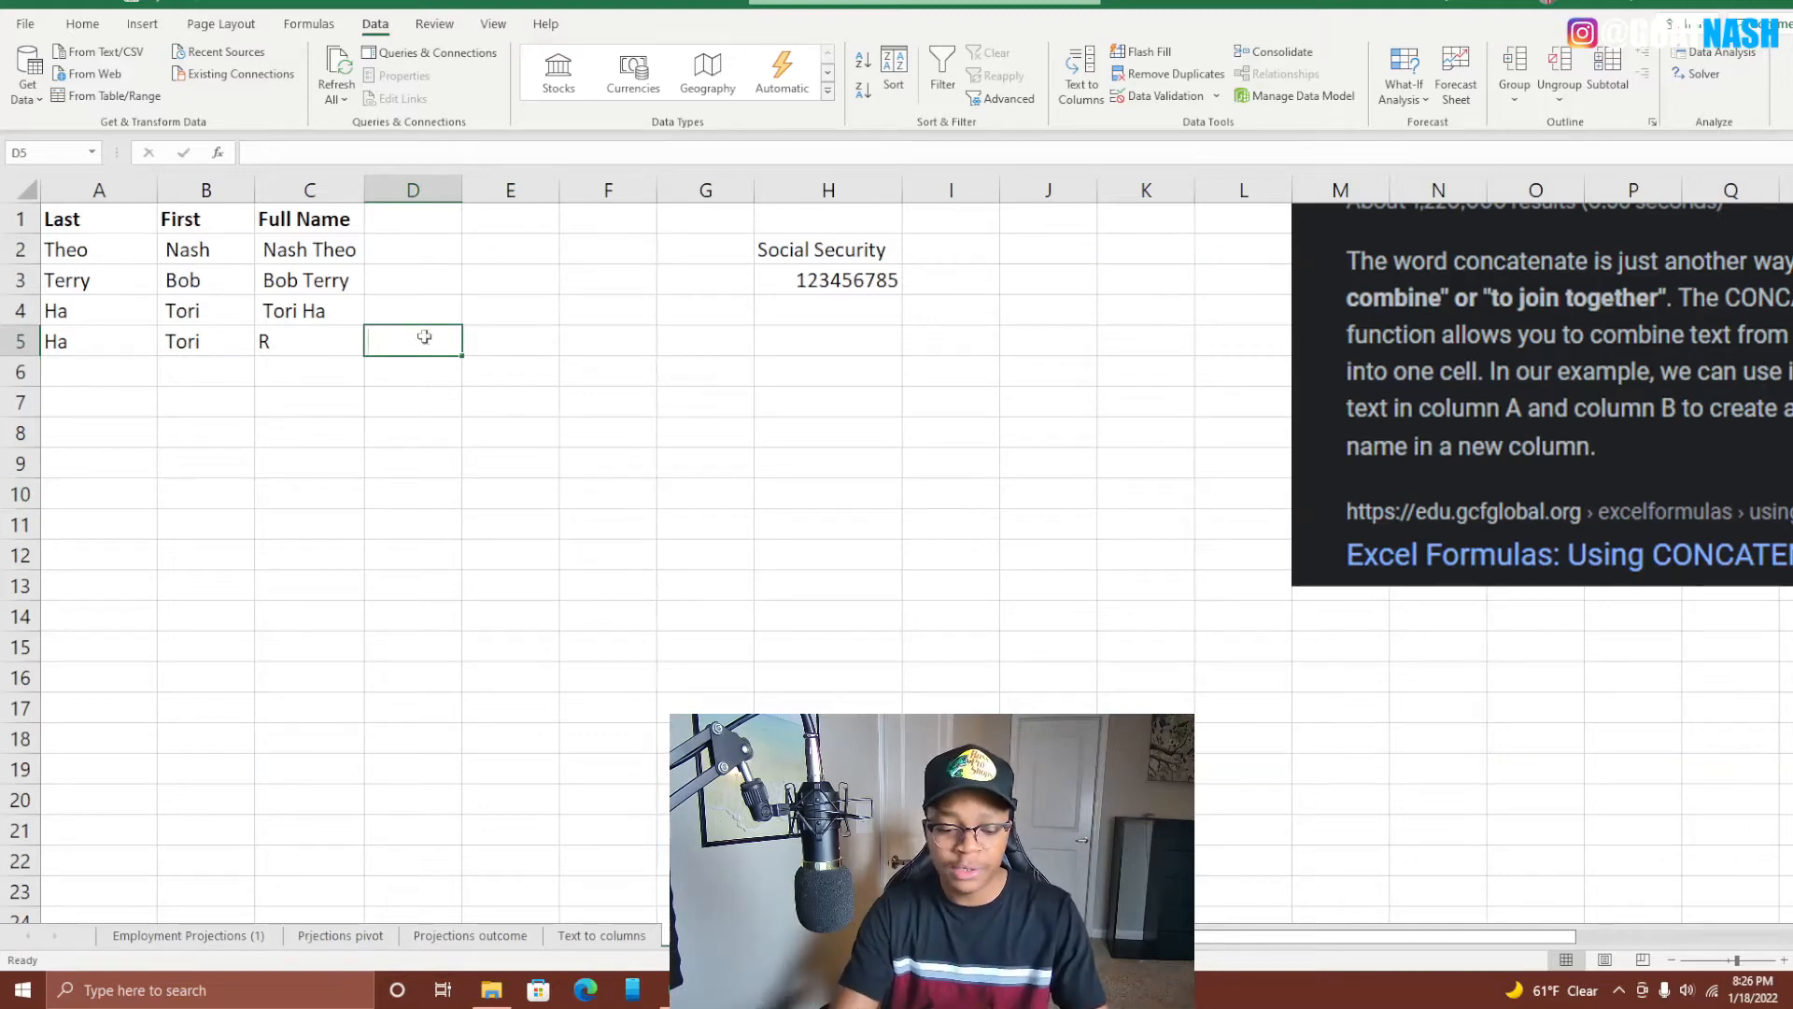
{"action": "type", "text": "=CON"}
{"action": "key", "text": "Tab"}
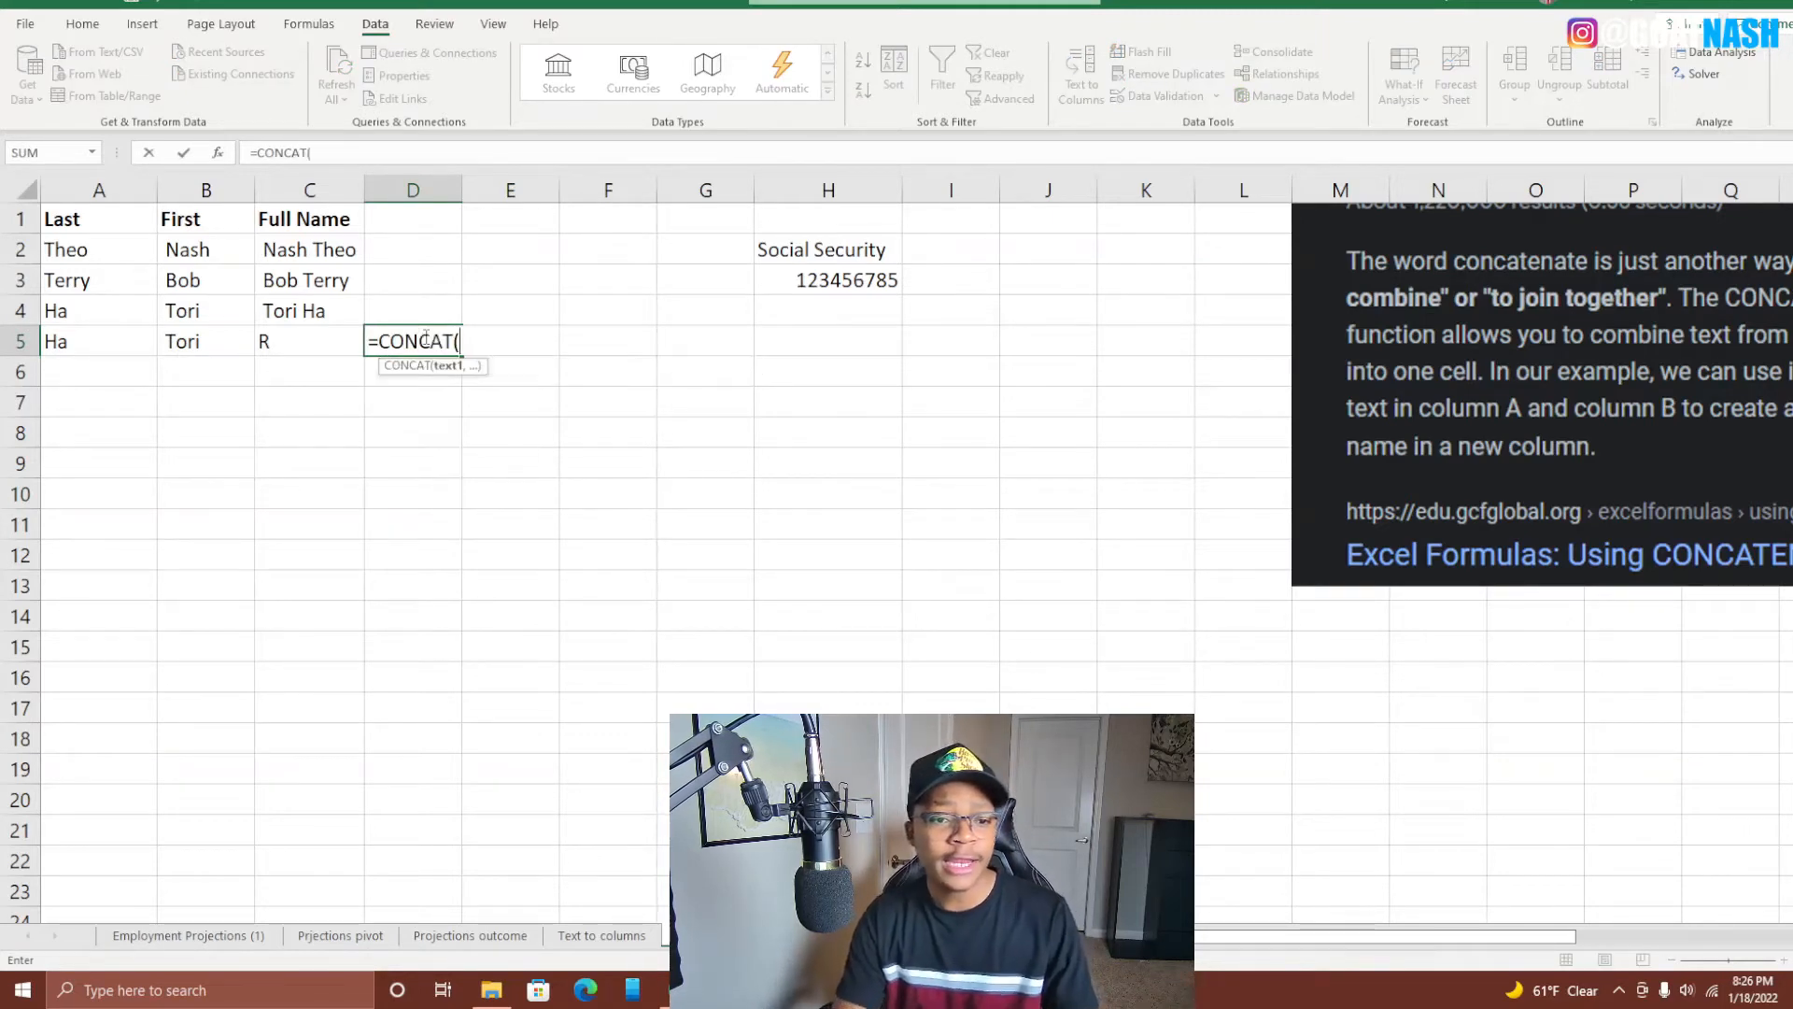
{"action": "key", "text": "Left"}
{"action": "key", "text": "Left"}
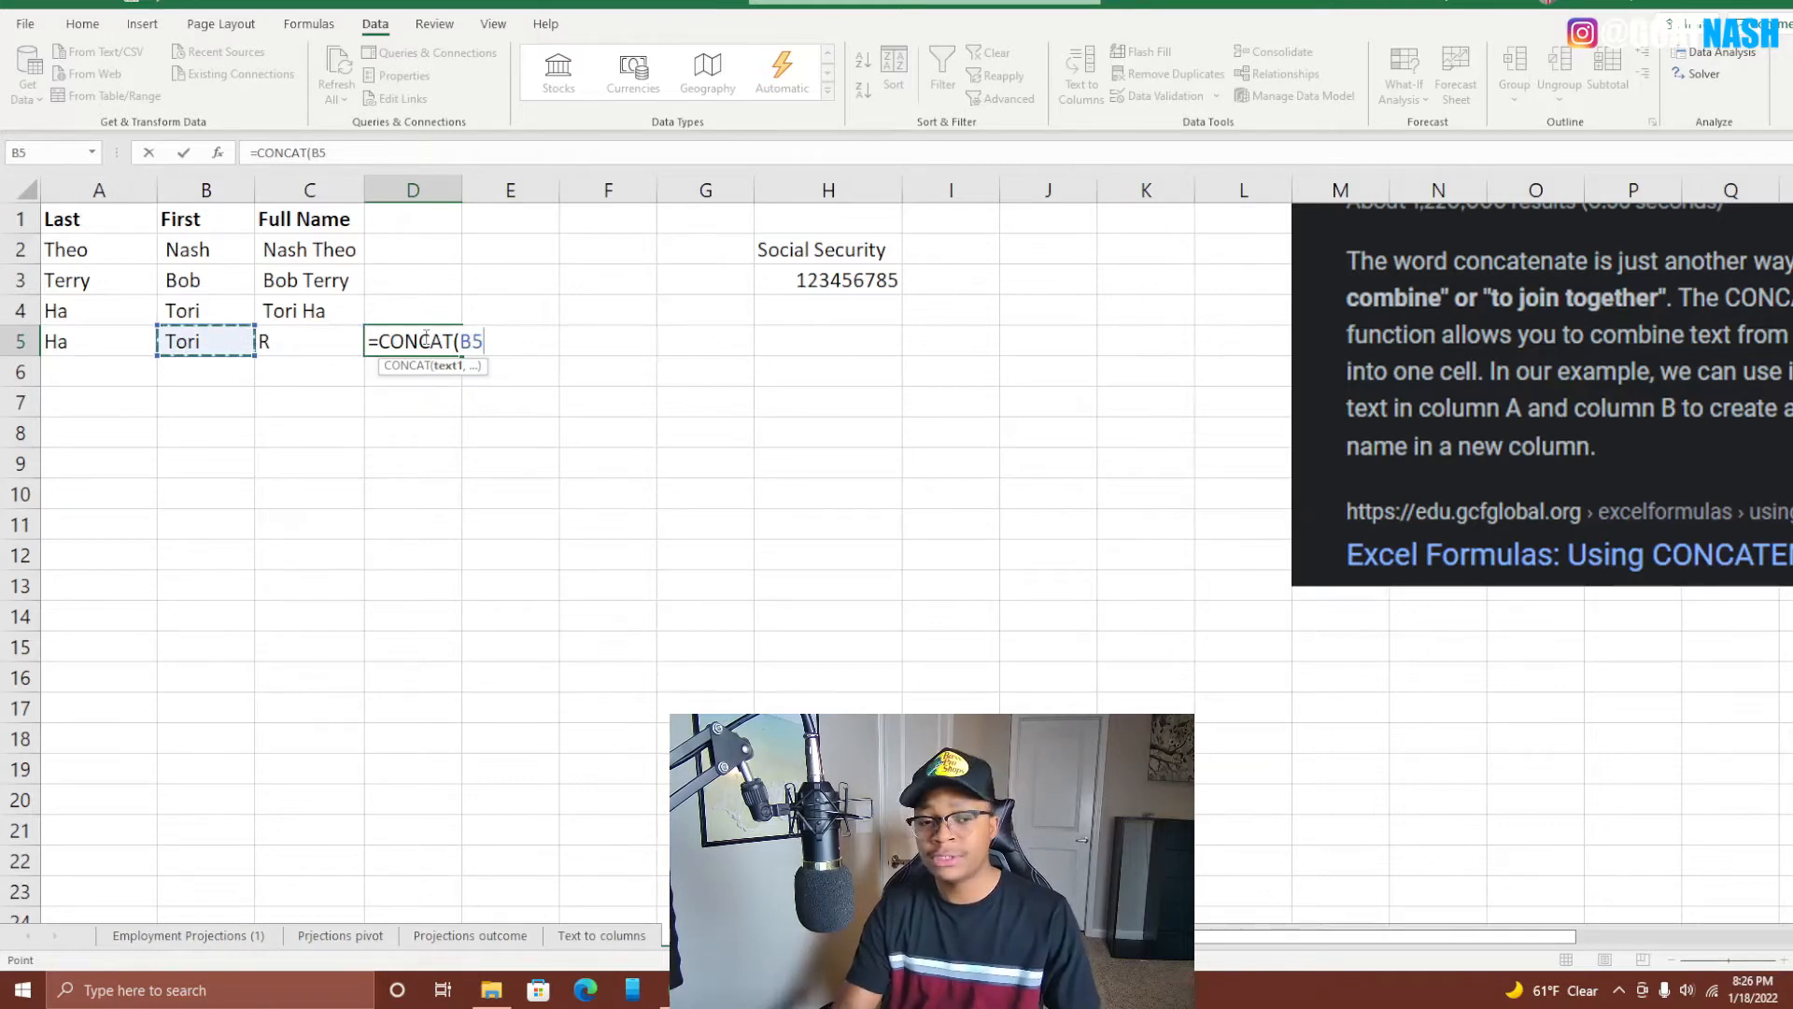
{"action": "type", "text": ","}
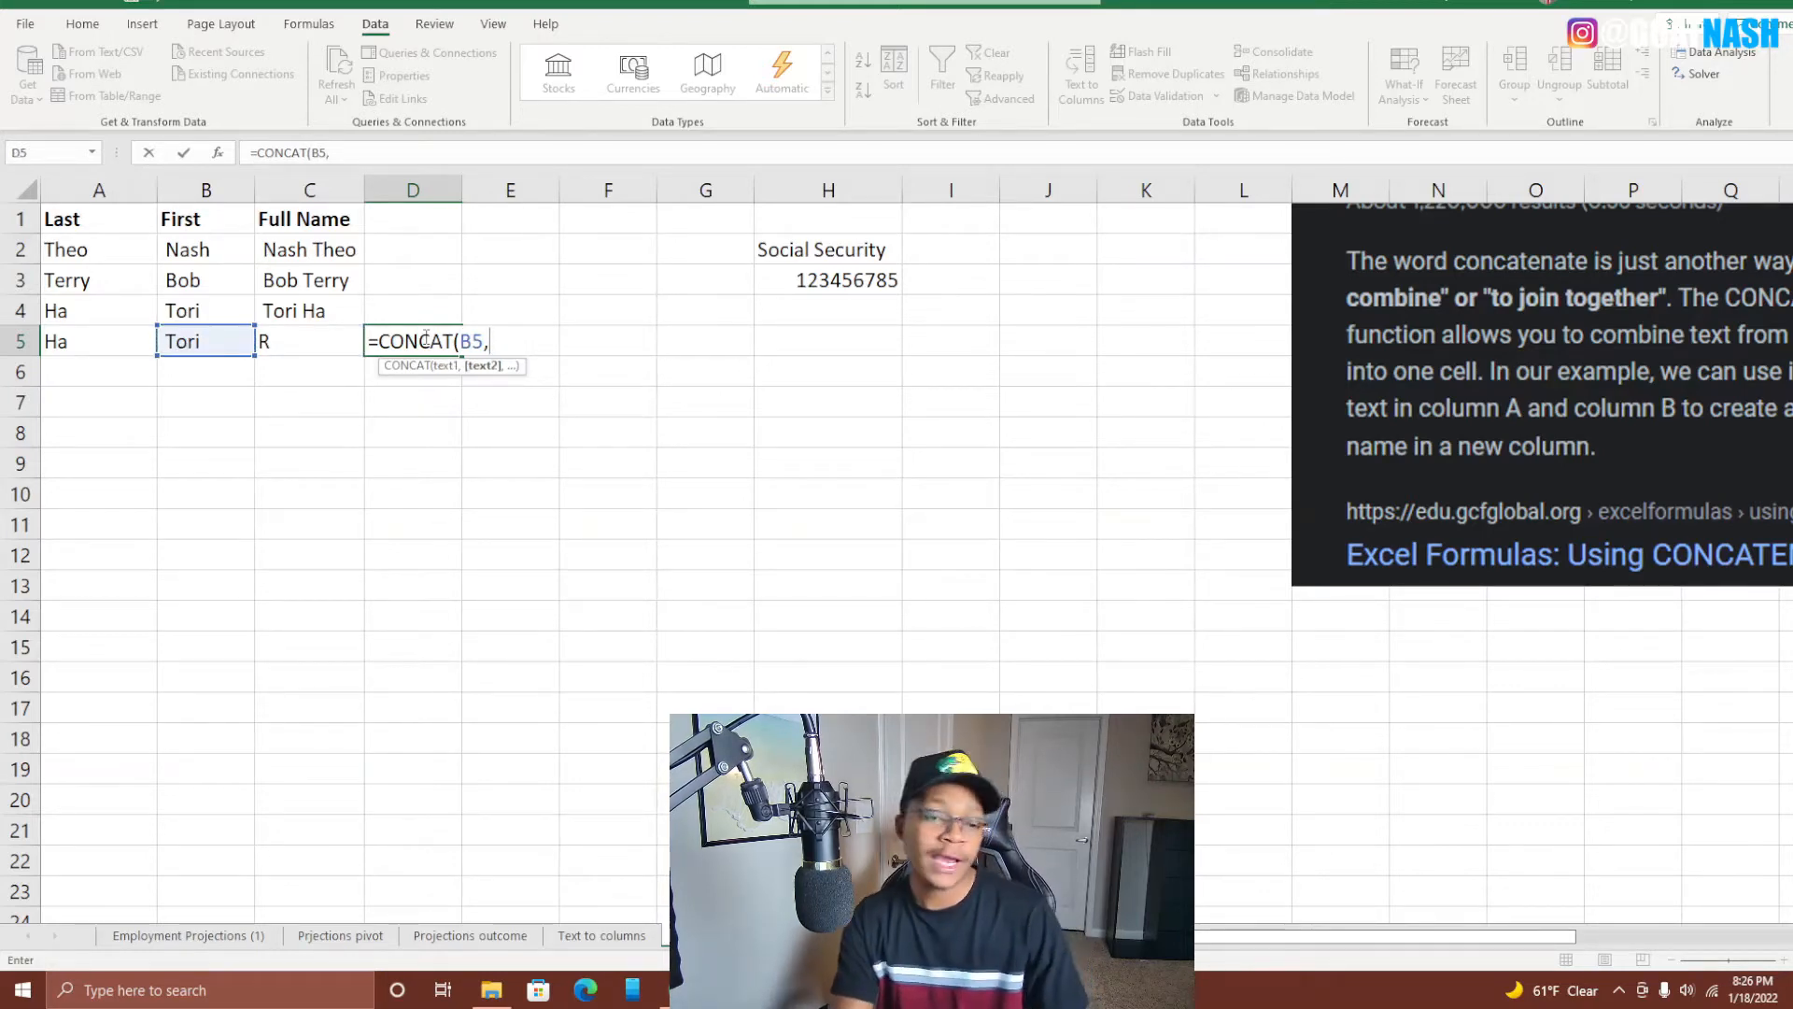
{"action": "type", "text": "\""}
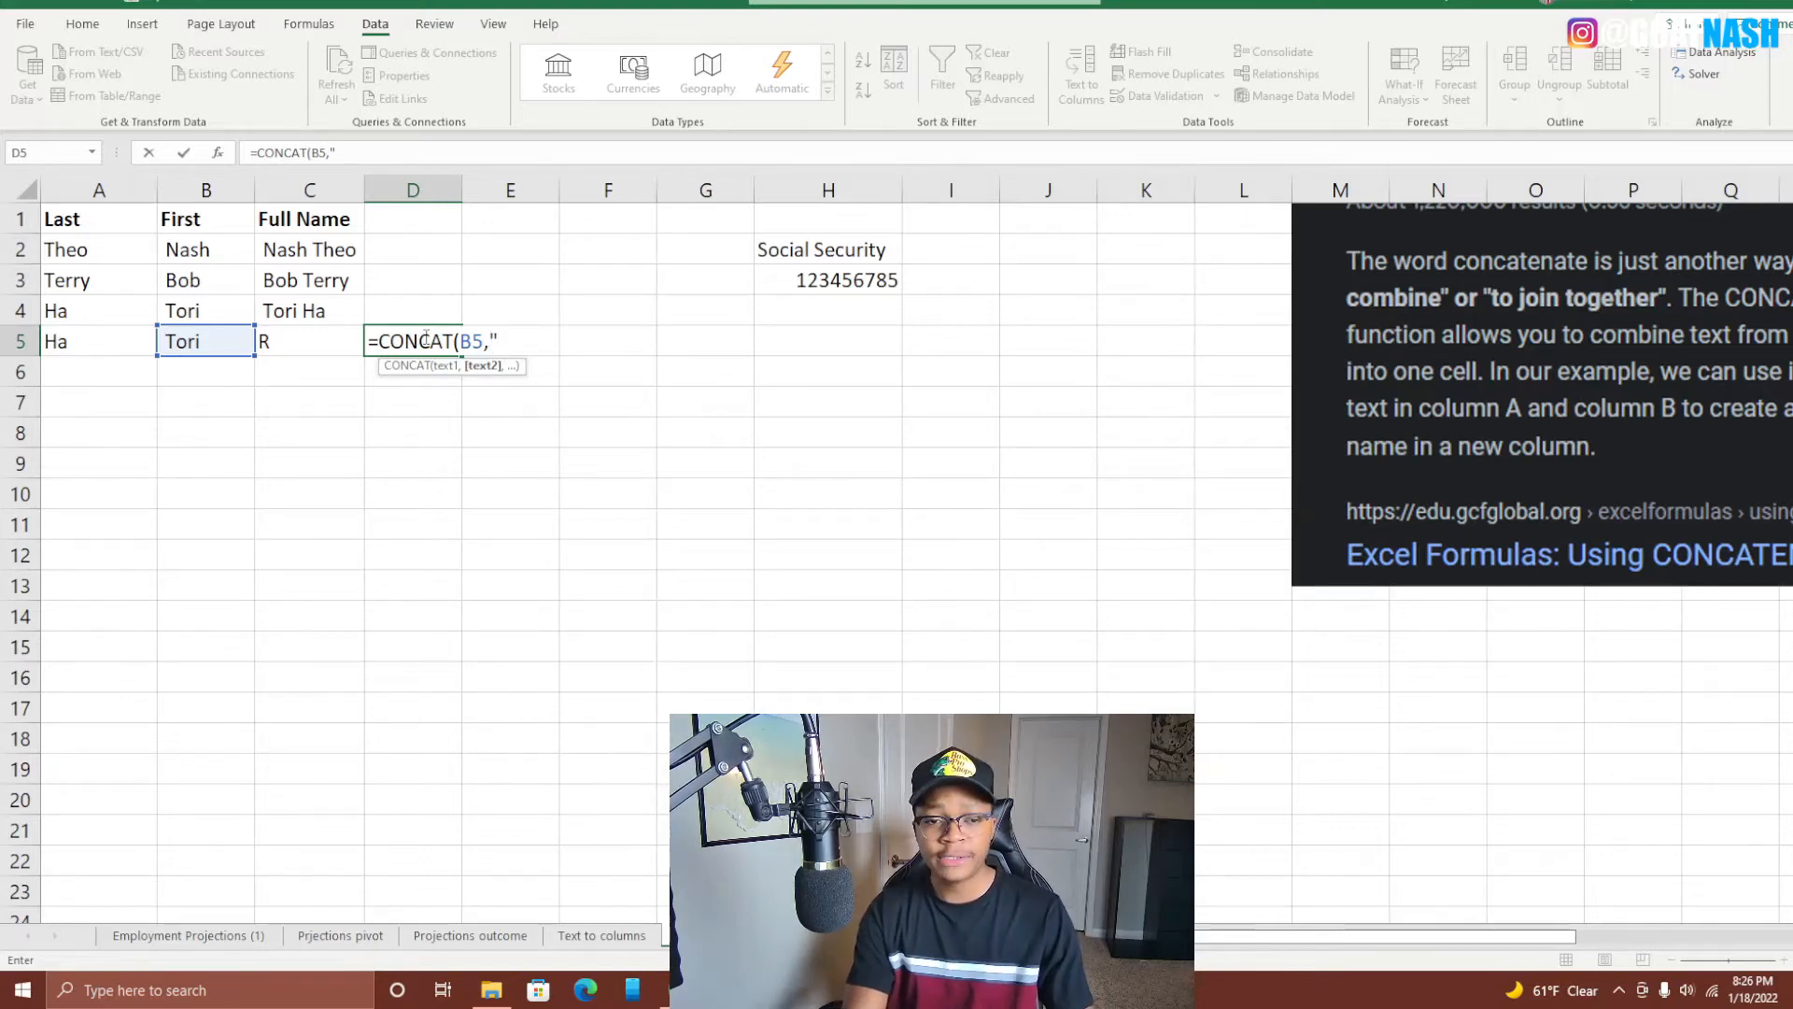
{"action": "type", "text": " \","}
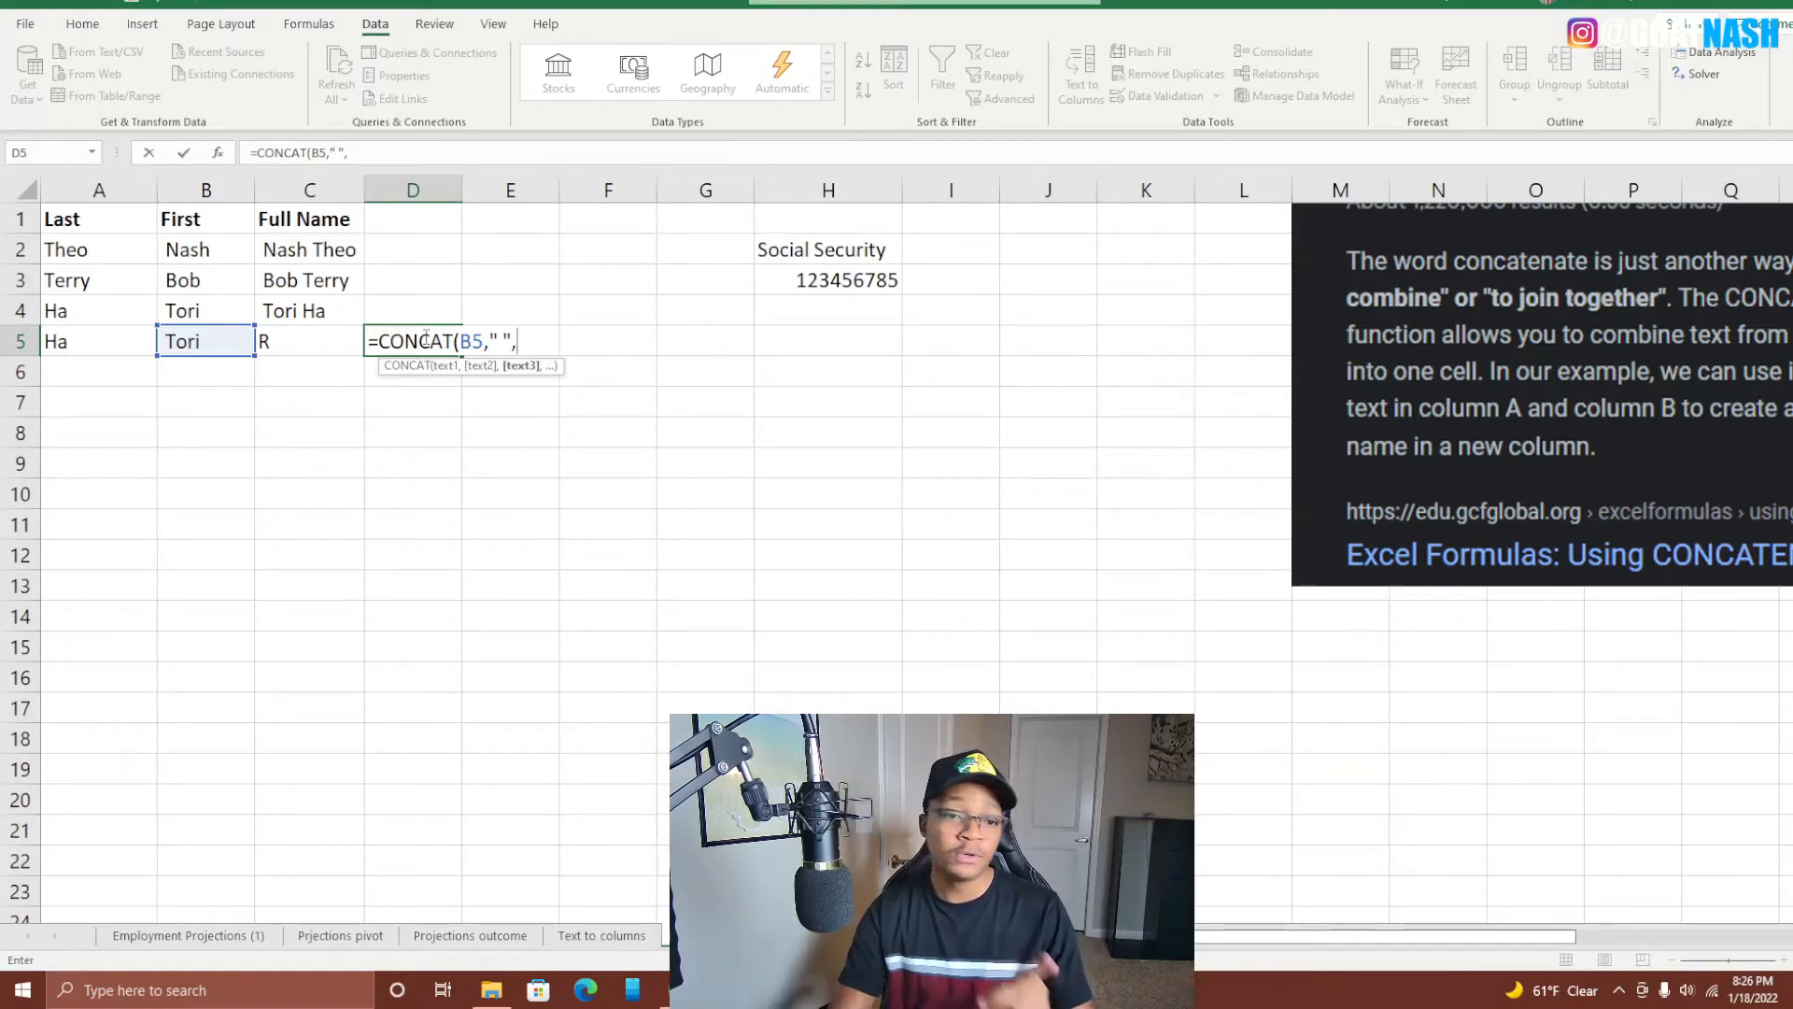
{"action": "key", "text": "Left"}
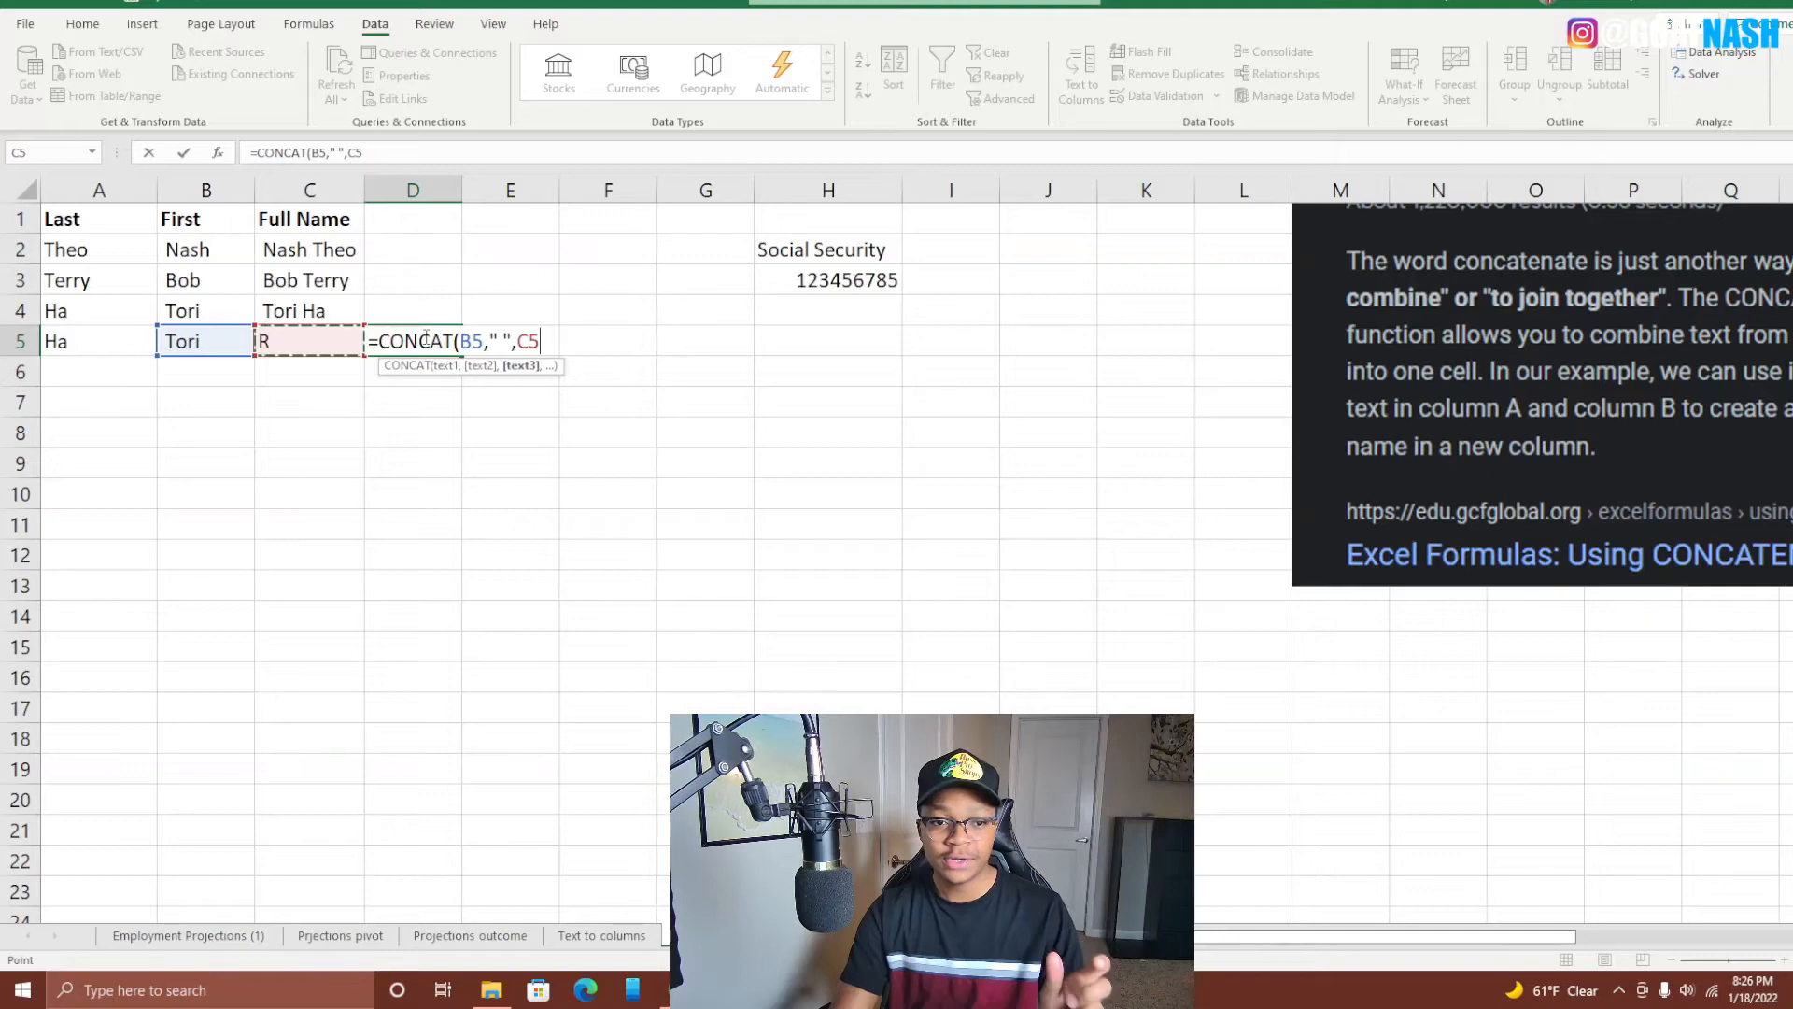
{"action": "type", "text": ","}
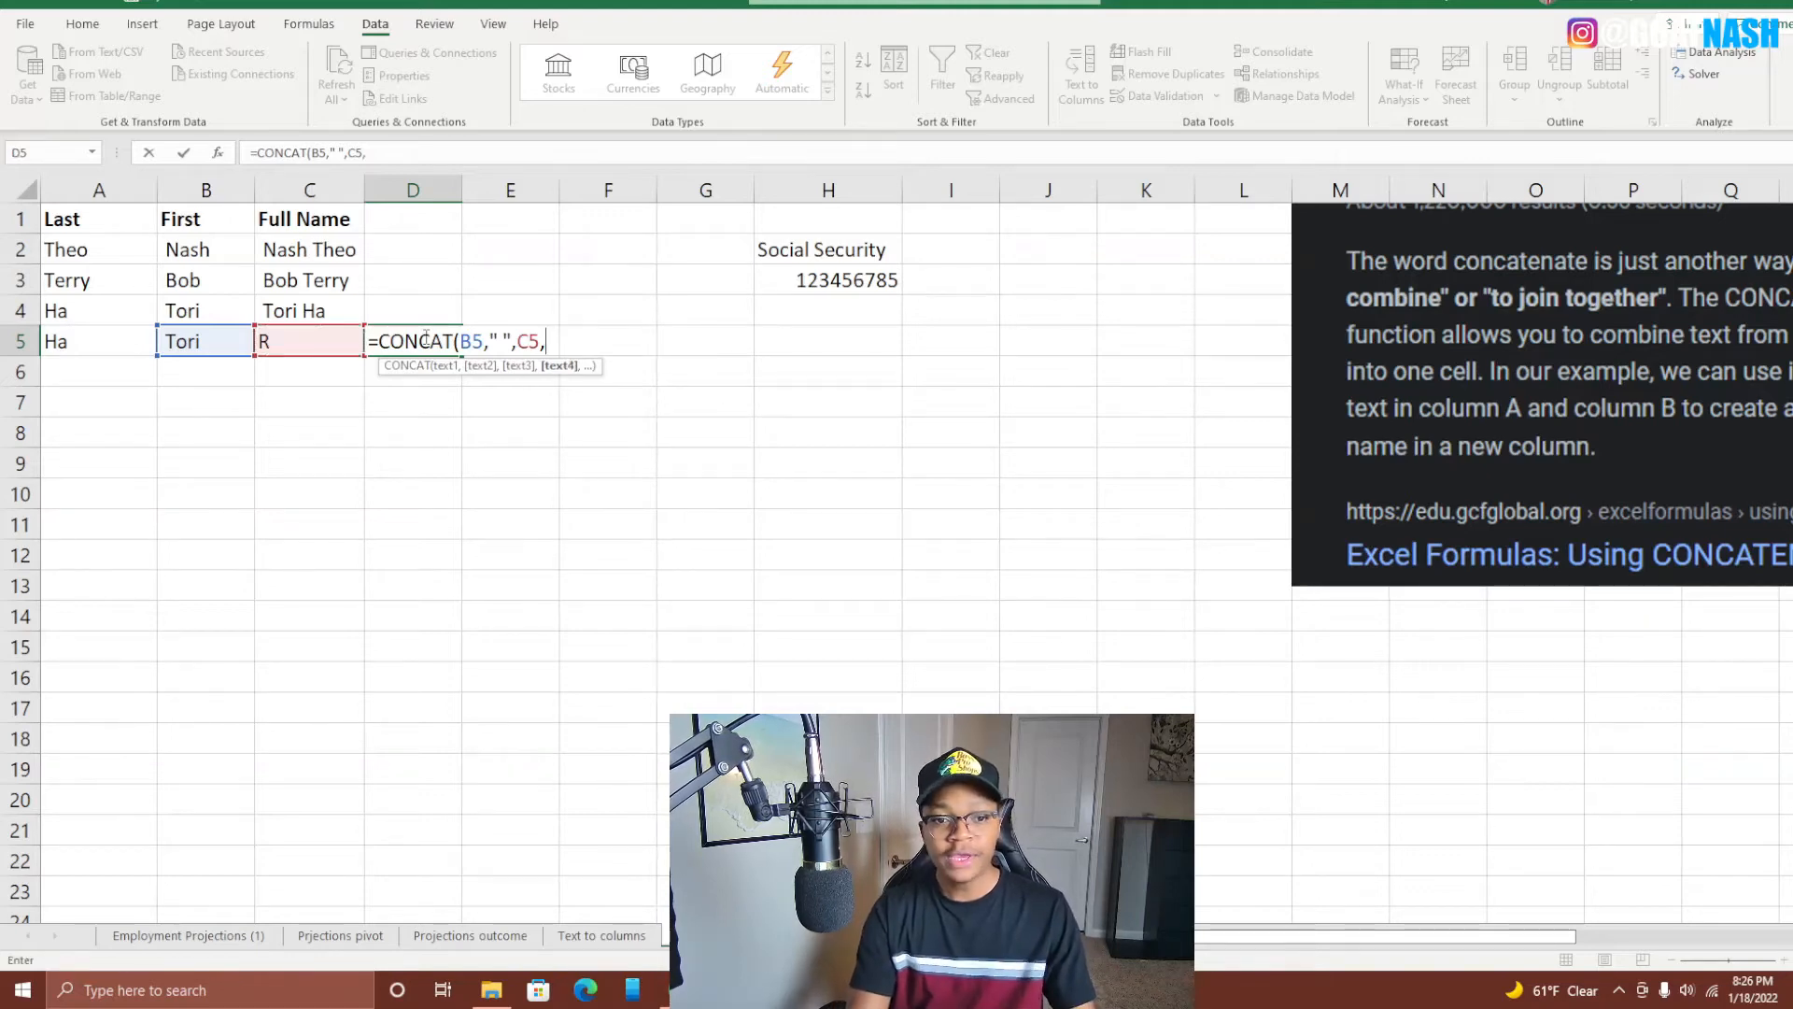
{"action": "type", "text": "\" \""}
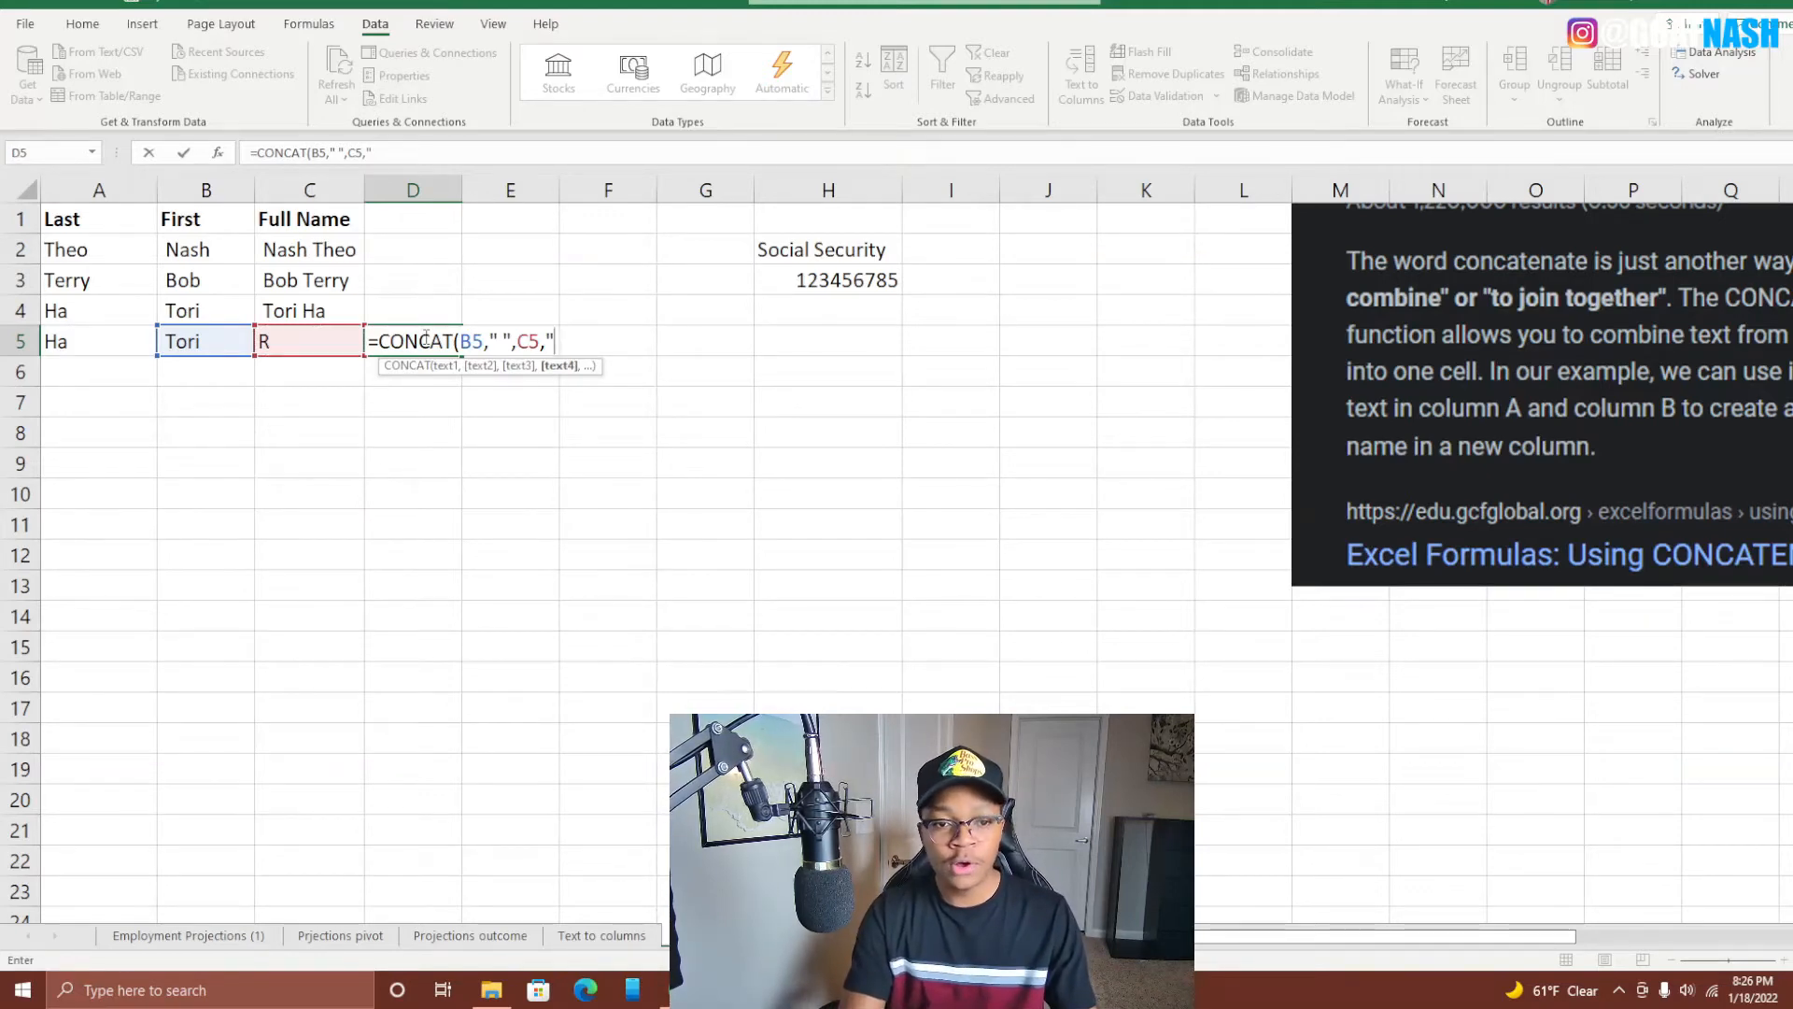
{"action": "type", "text": ","}
{"action": "key", "text": "Left"}
{"action": "key", "text": "Left"}
{"action": "key", "text": "Left"}
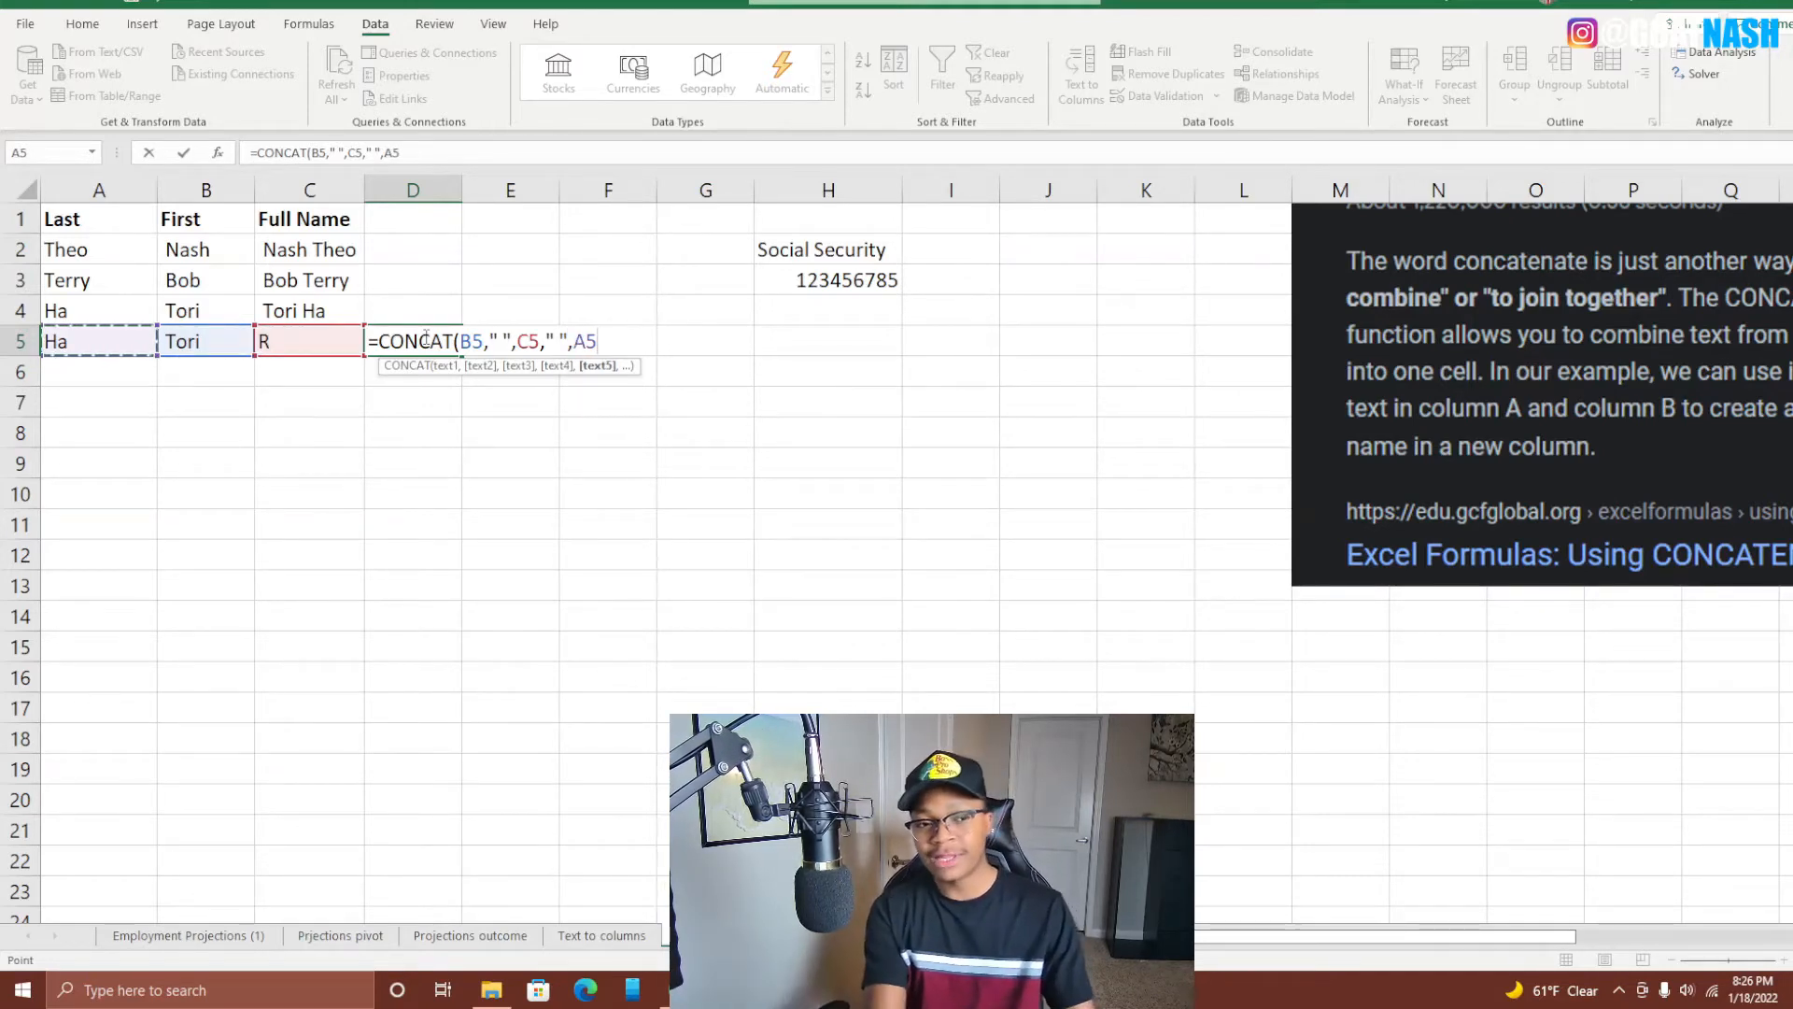
{"action": "key", "text": "Return"}
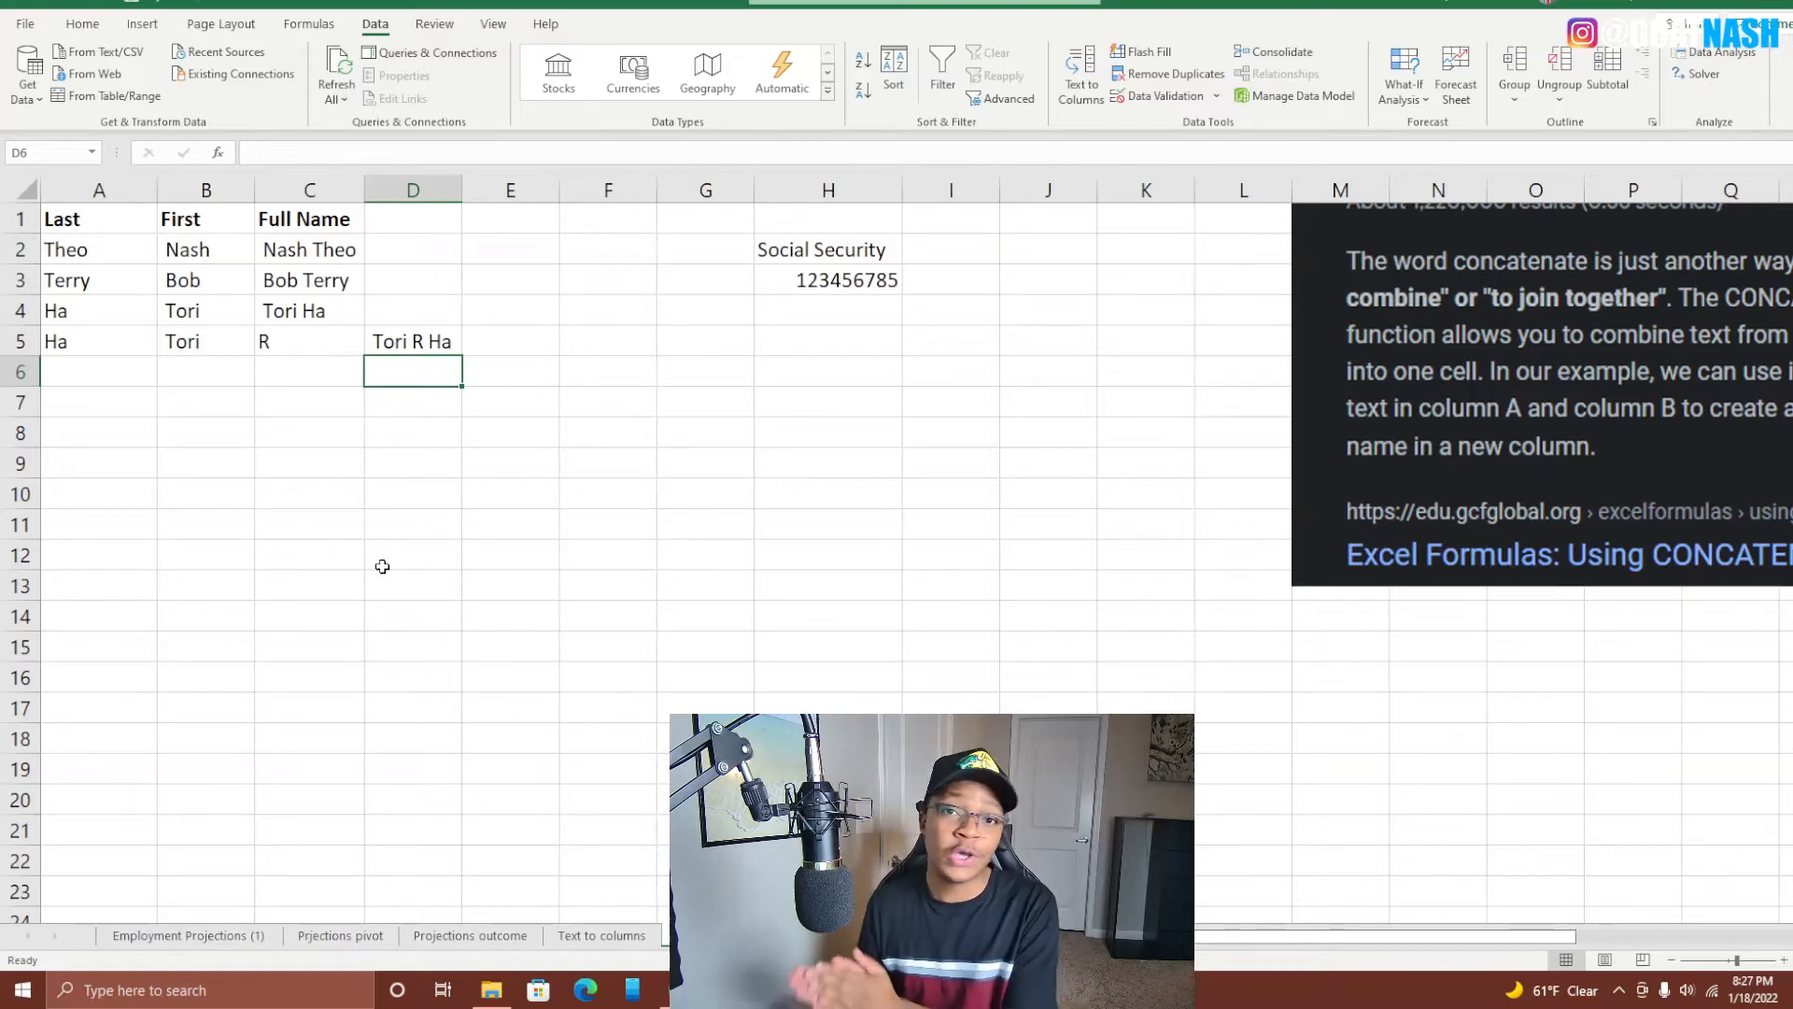
Type the heading Secure Social in I2, fixing a typo, and widen column I.
{"action": "left_click", "coordinate": [950, 255]}
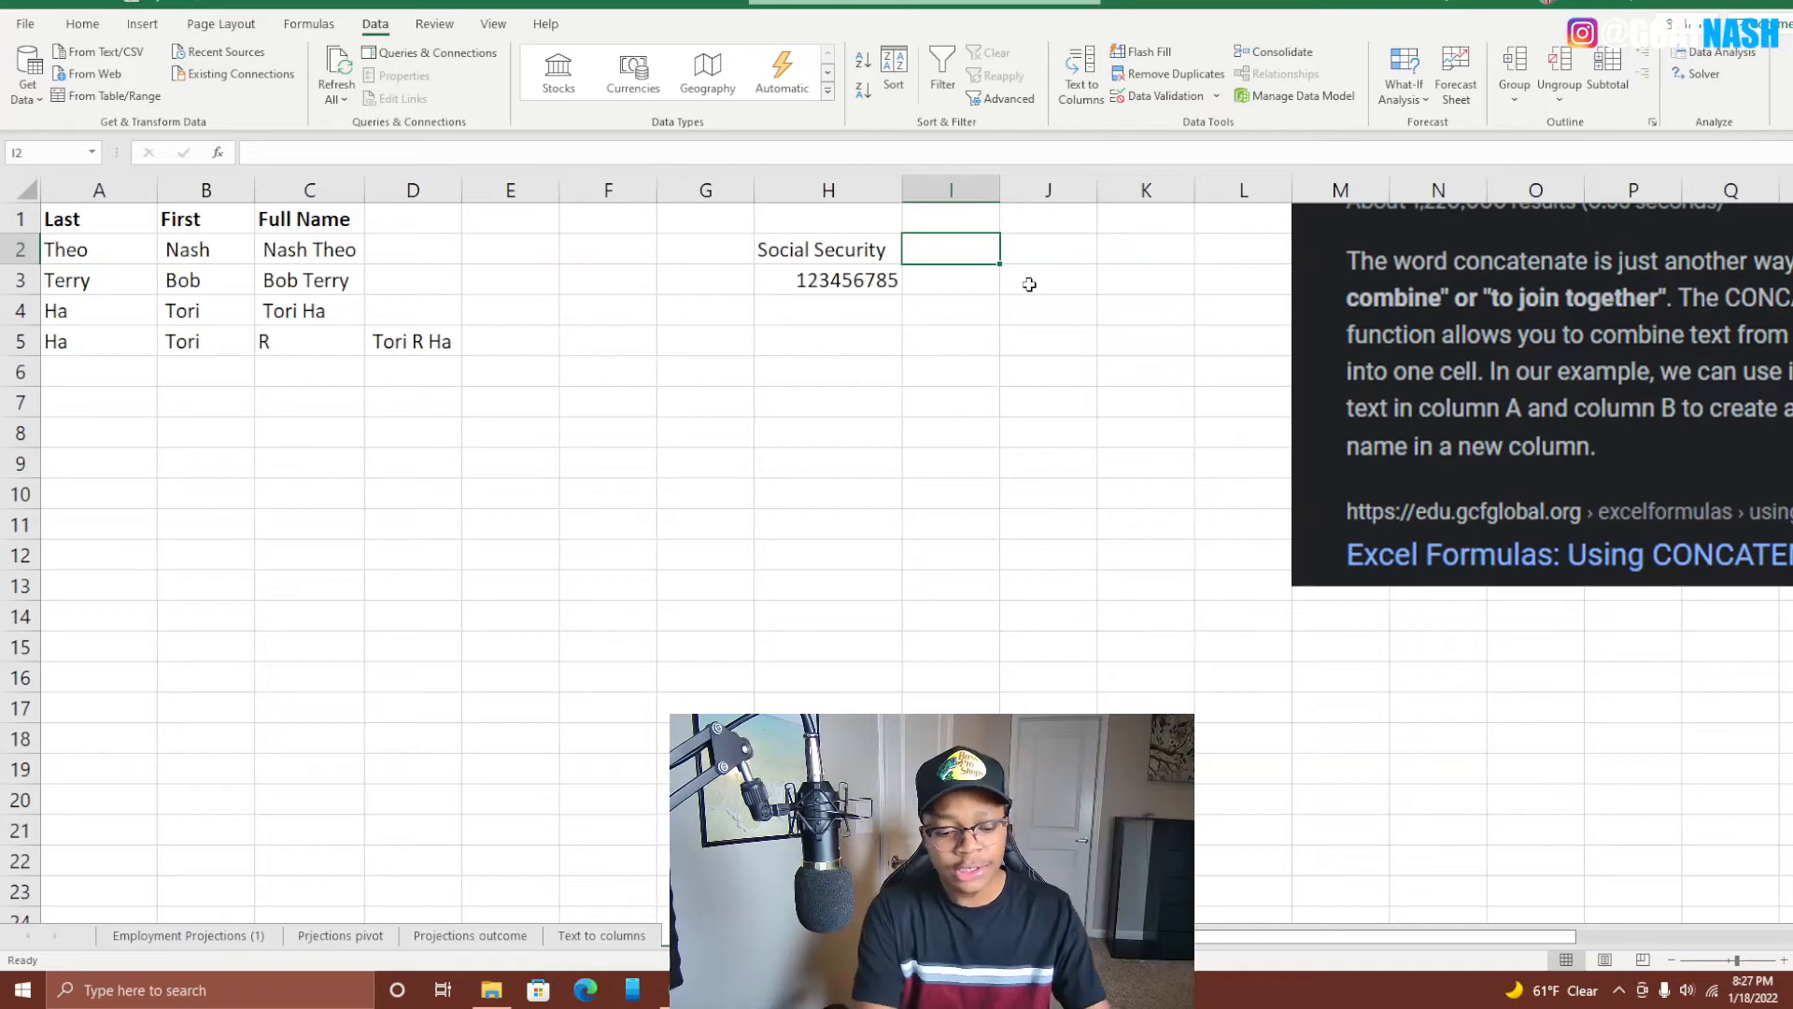
{"action": "type", "text": "sECUFTE"}
{"action": "key", "text": "BackSpace"}
{"action": "key", "text": "BackSpace"}
{"action": "key", "text": "BackSpace"}
{"action": "key", "text": "BackSpace"}
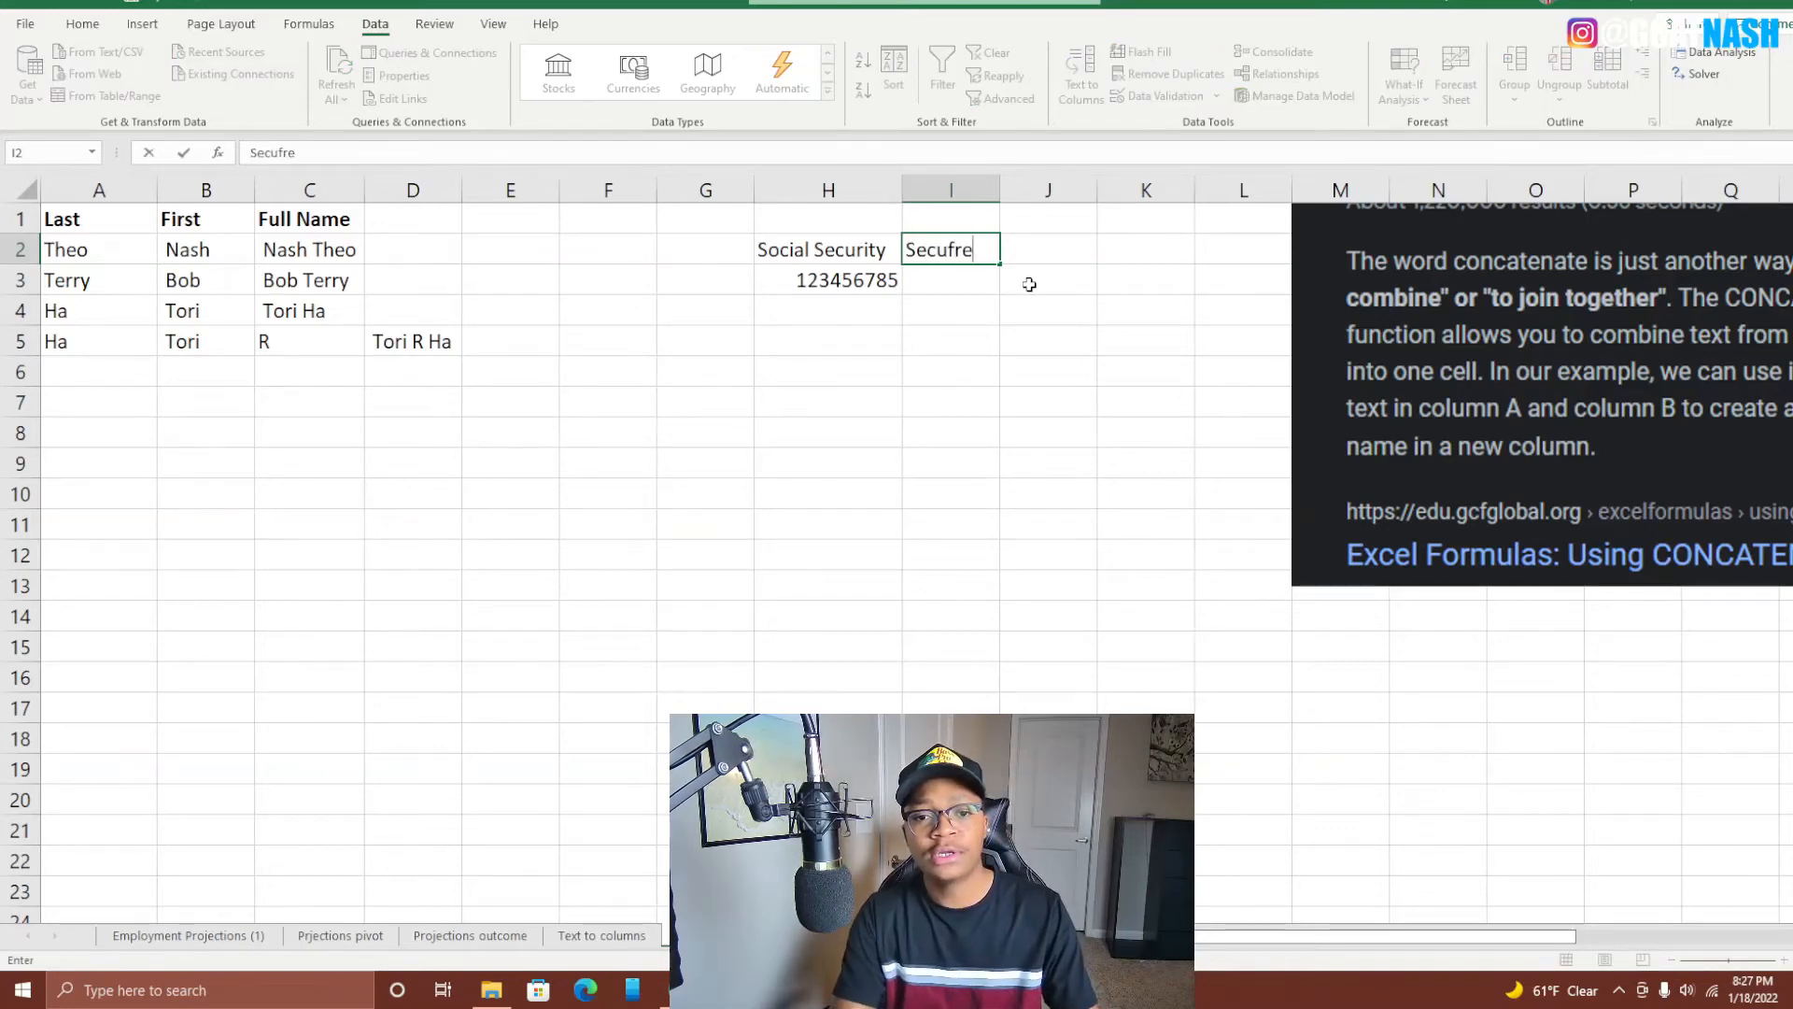
{"action": "type", "text": "re So"}
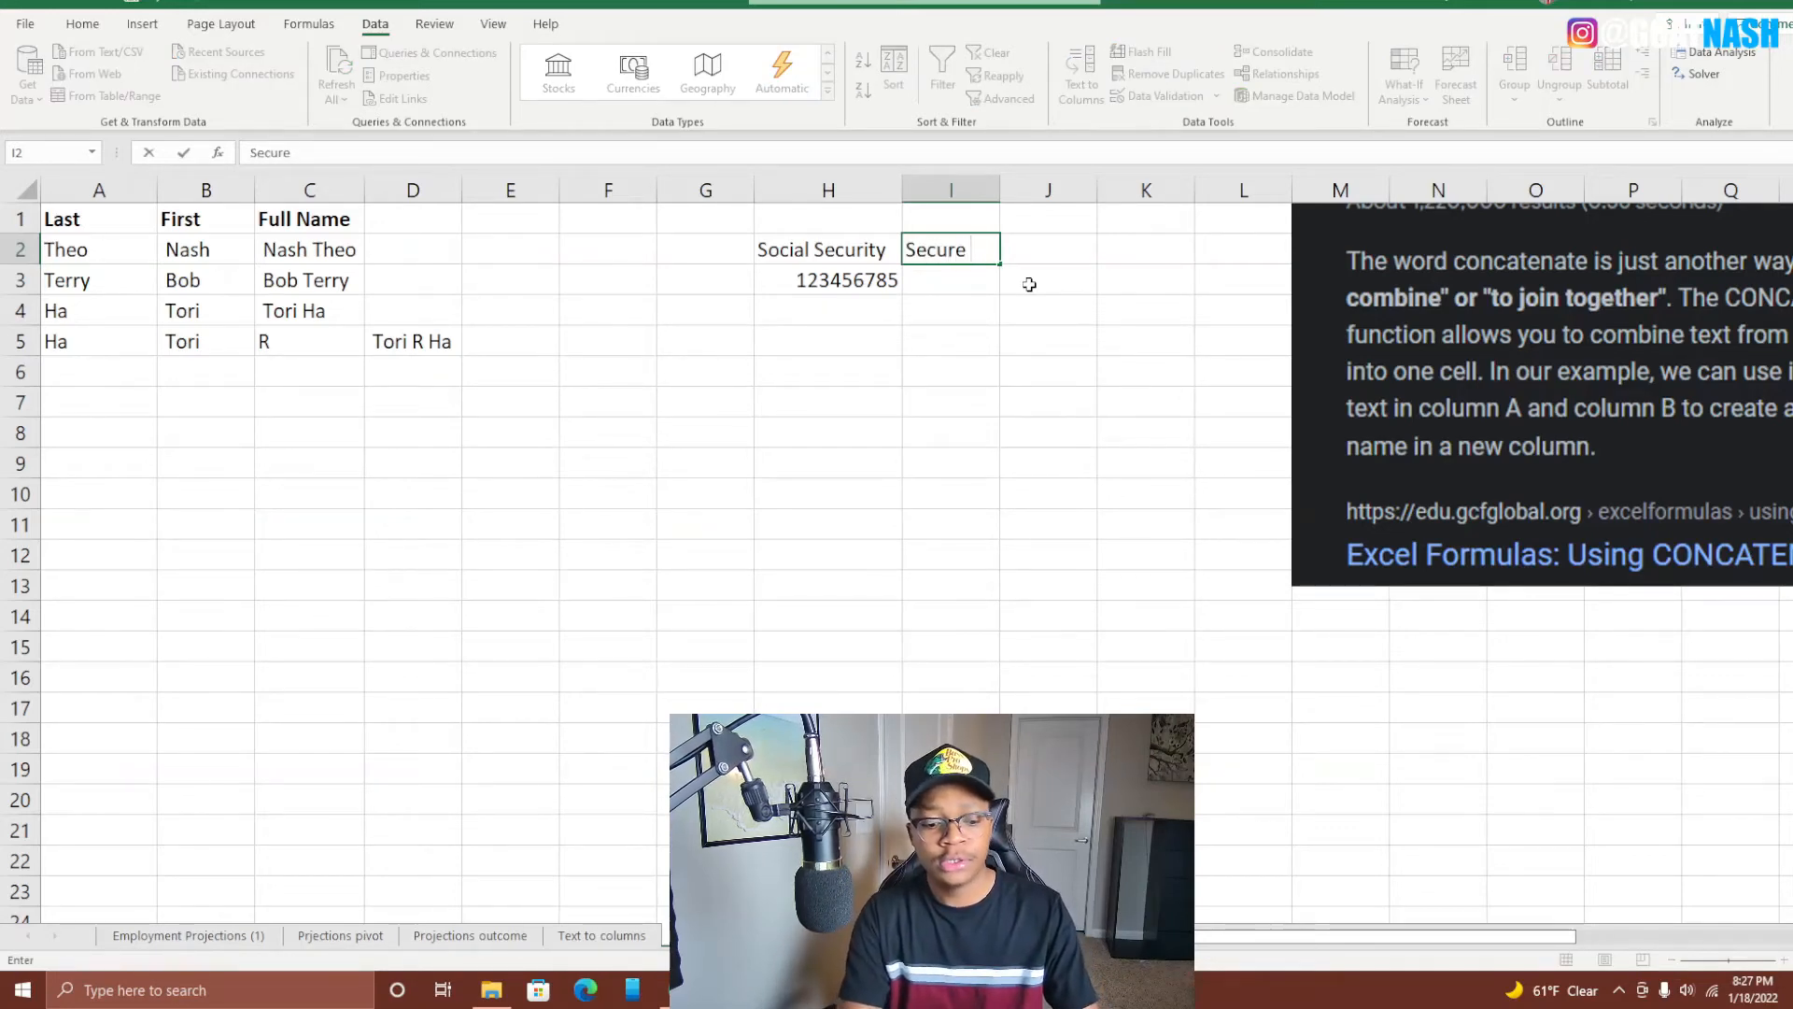
{"action": "type", "text": "cial"}
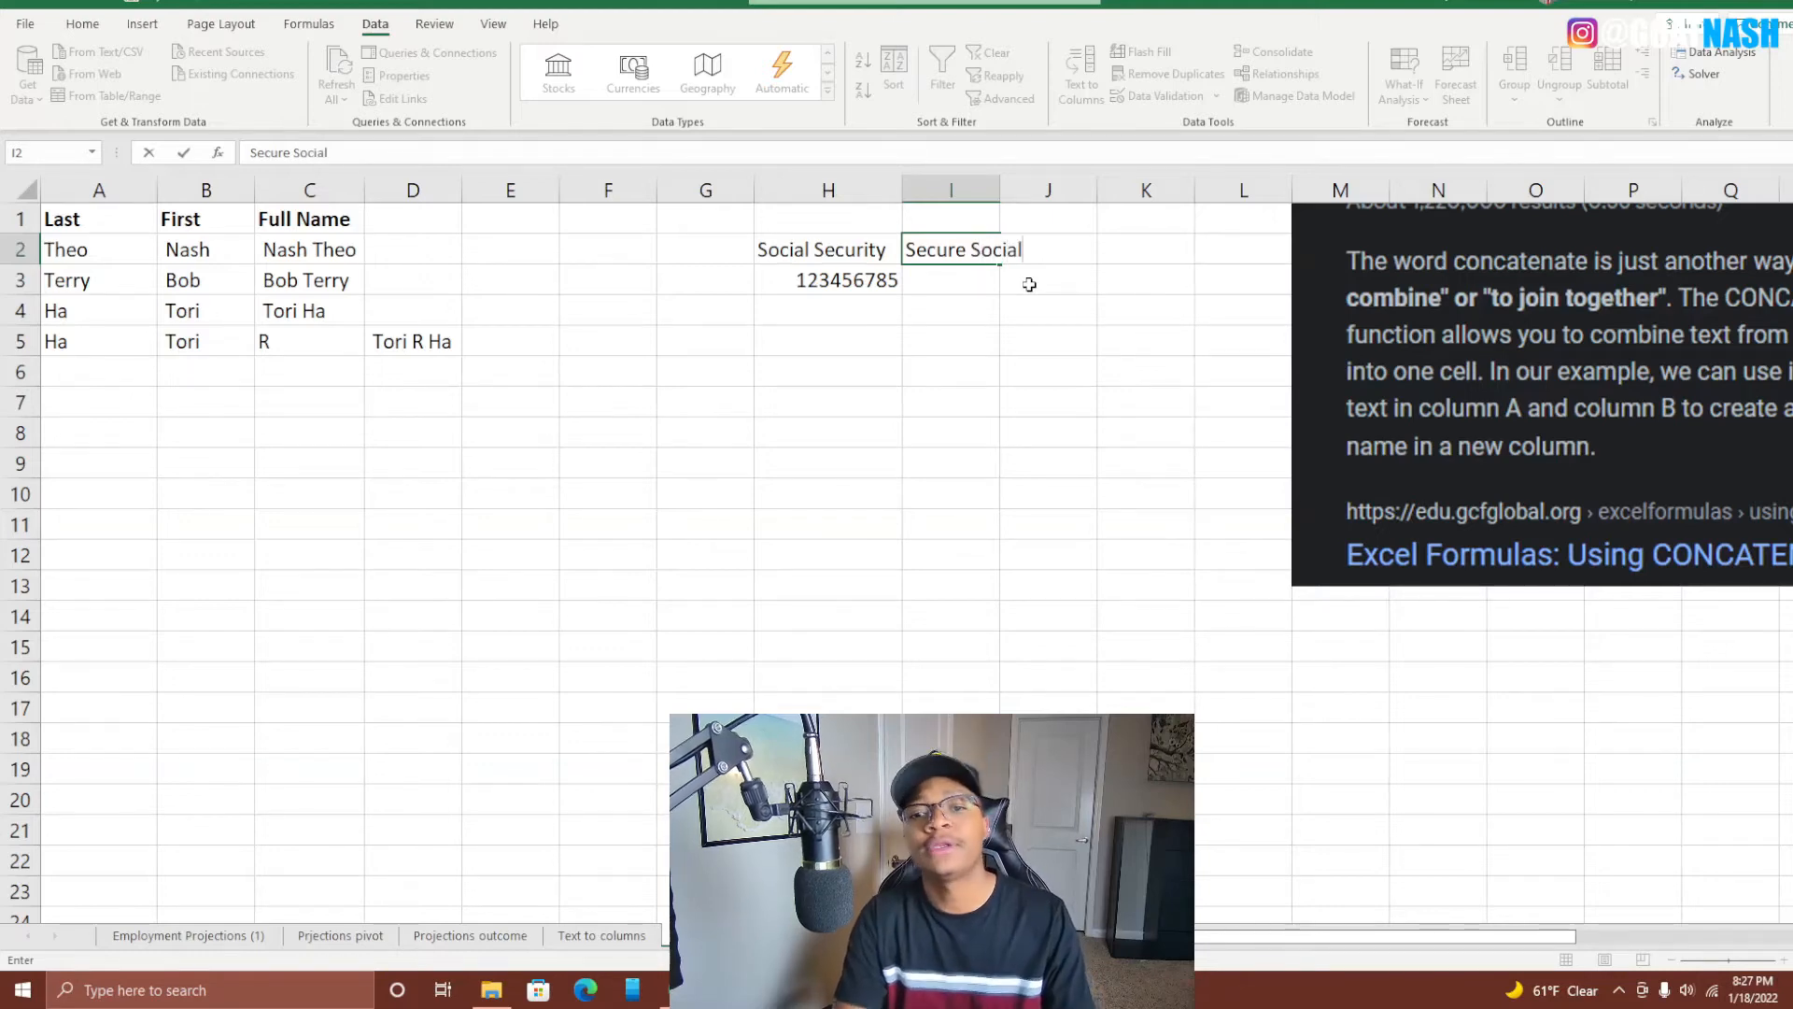
{"action": "key", "text": "Return"}
{"action": "left_click_drag", "start_coordinate": [1000, 189], "coordinate": [1036, 190]}
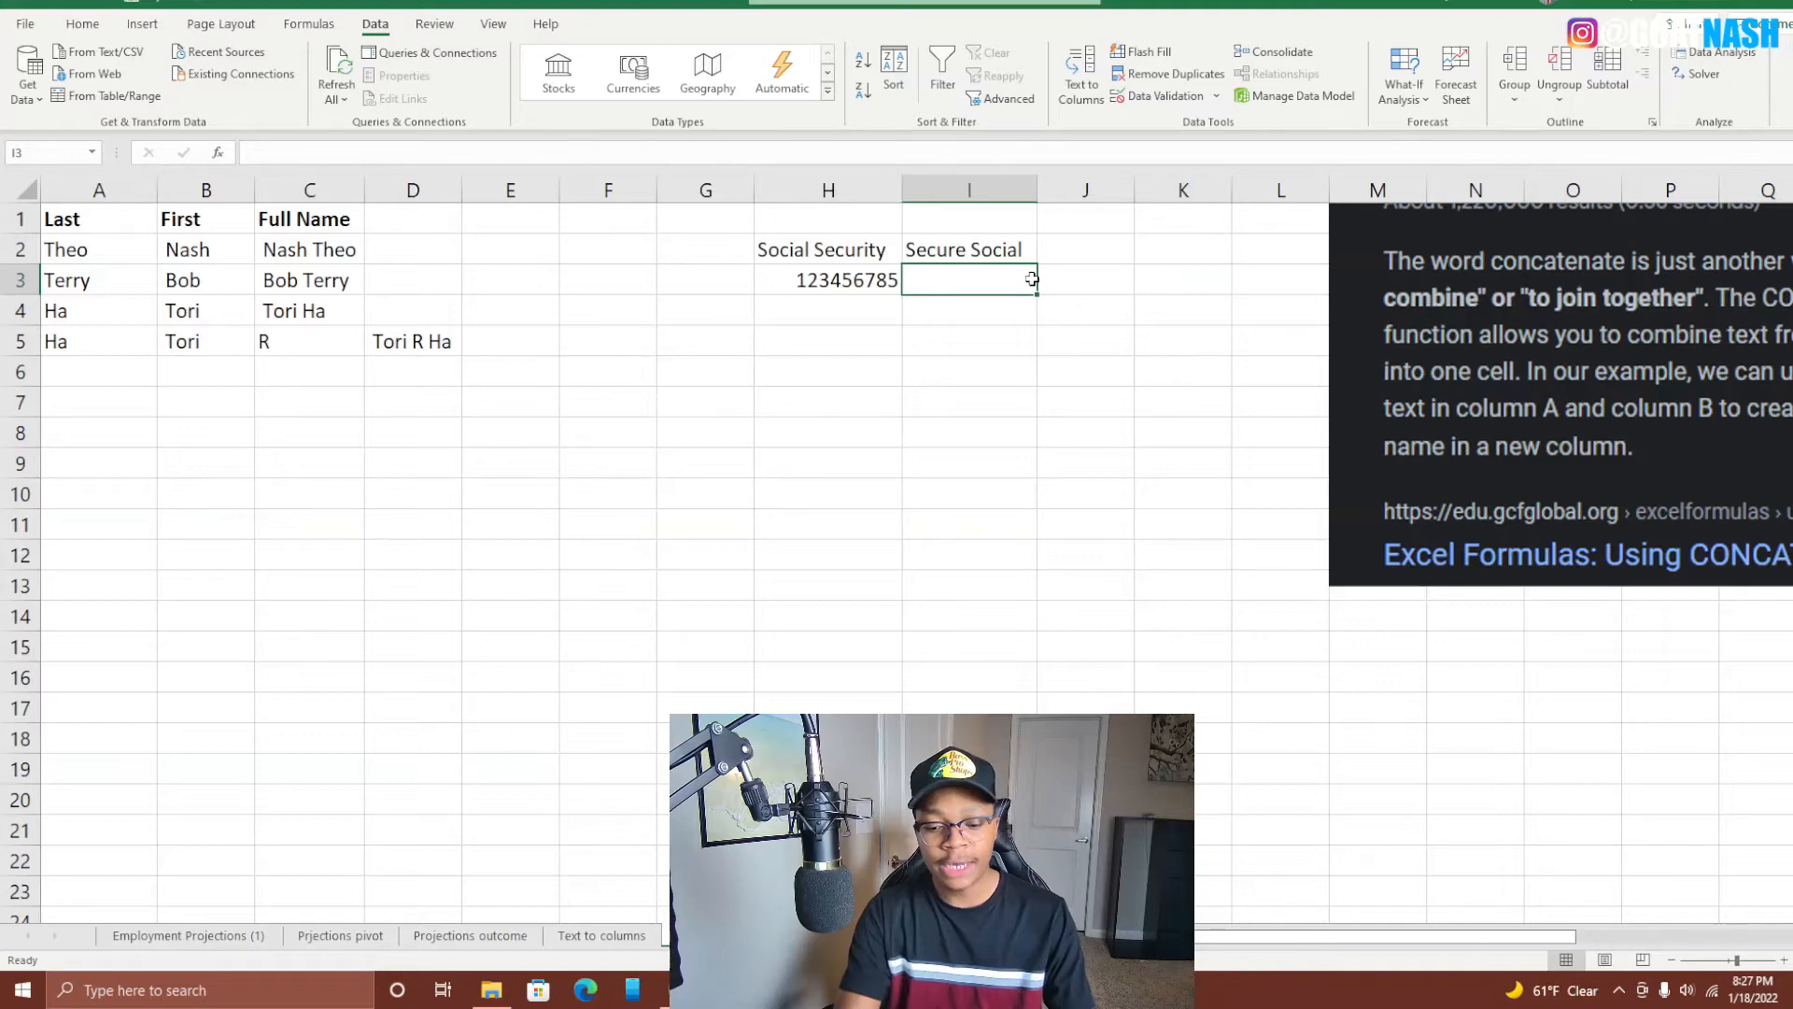
Start the I3 formula as =CONCAT("XXX-XX-", using the CONCAT autocomplete.
{"action": "type", "text": "=con"}
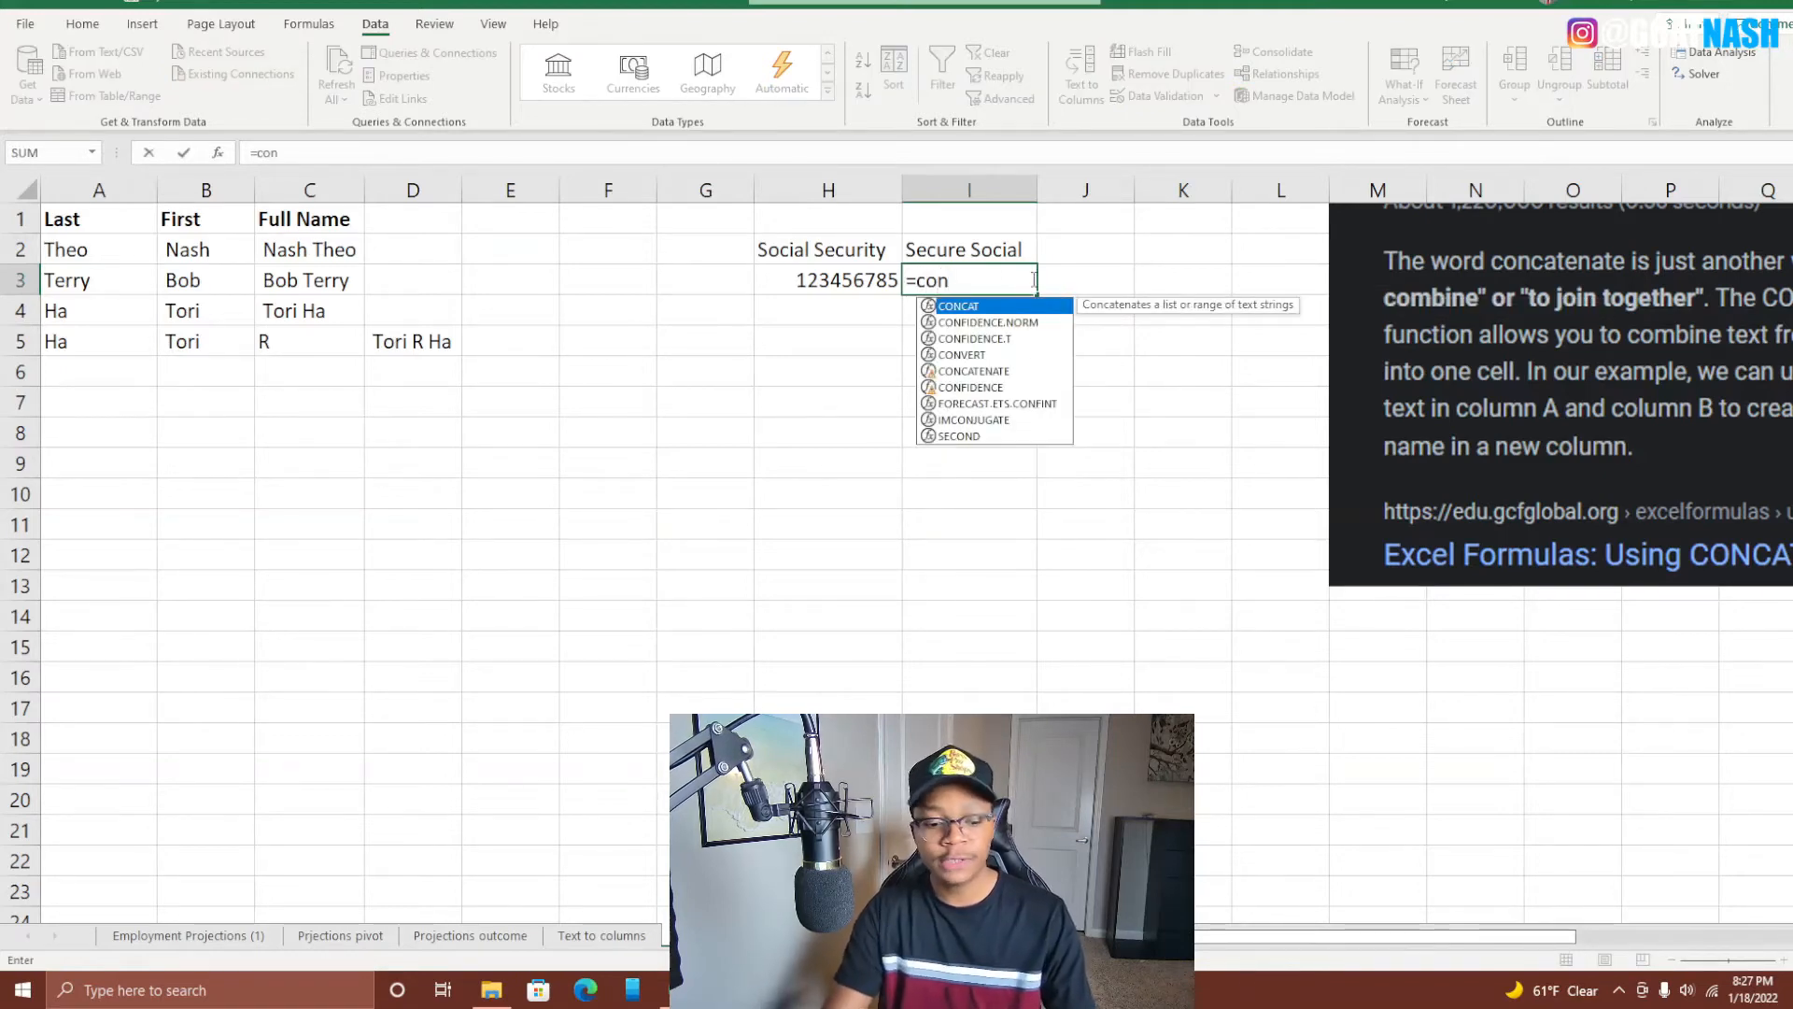
{"action": "key", "text": "Tab"}
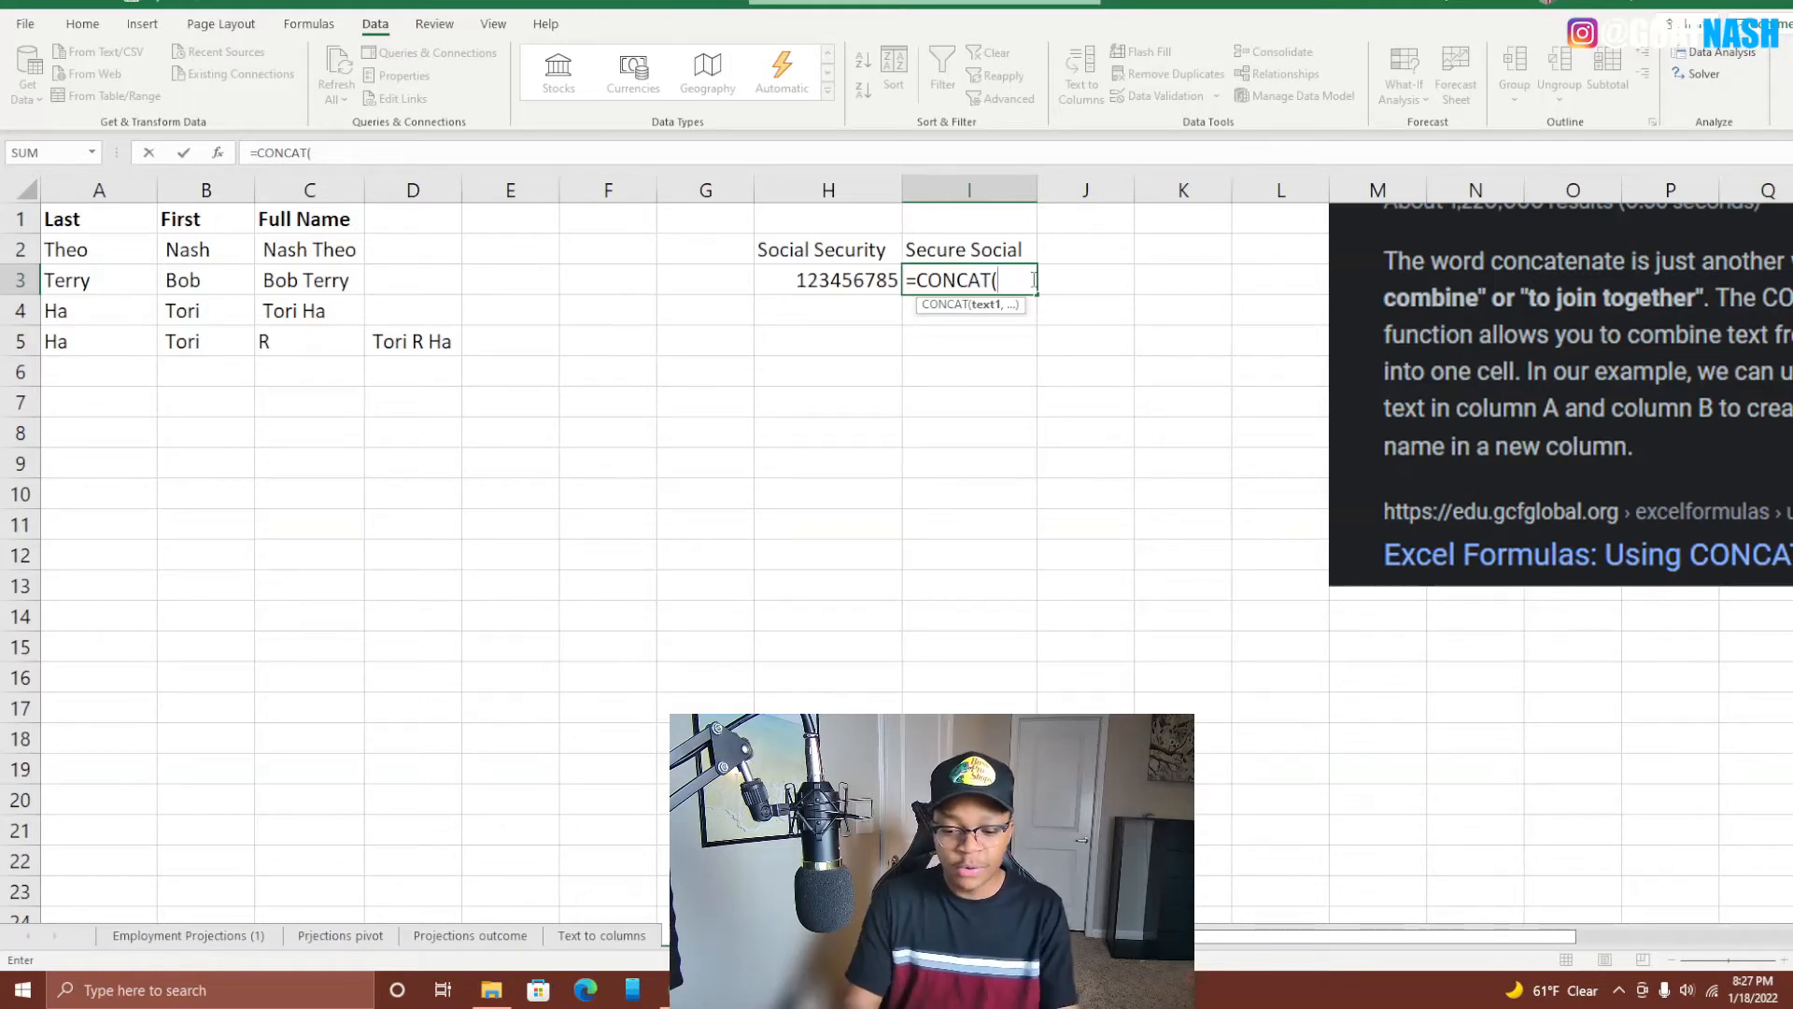
{"action": "type", "text": "\""}
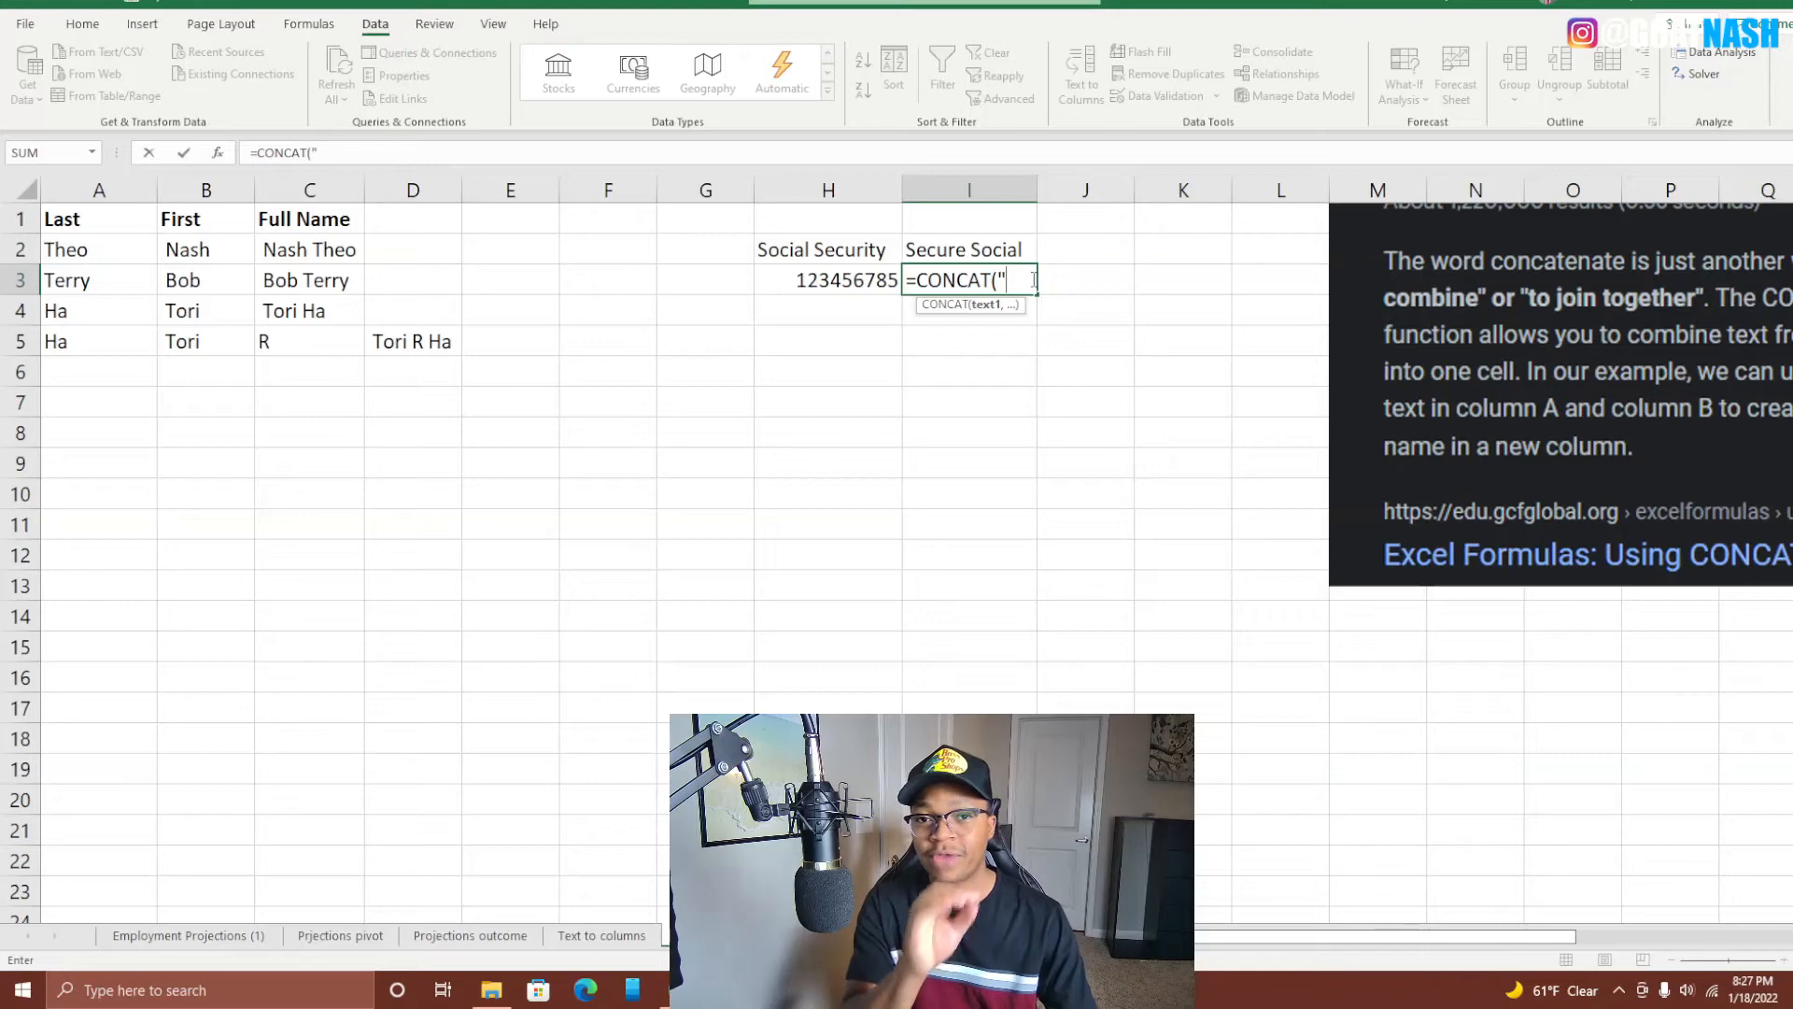
{"action": "type", "text": "xx"}
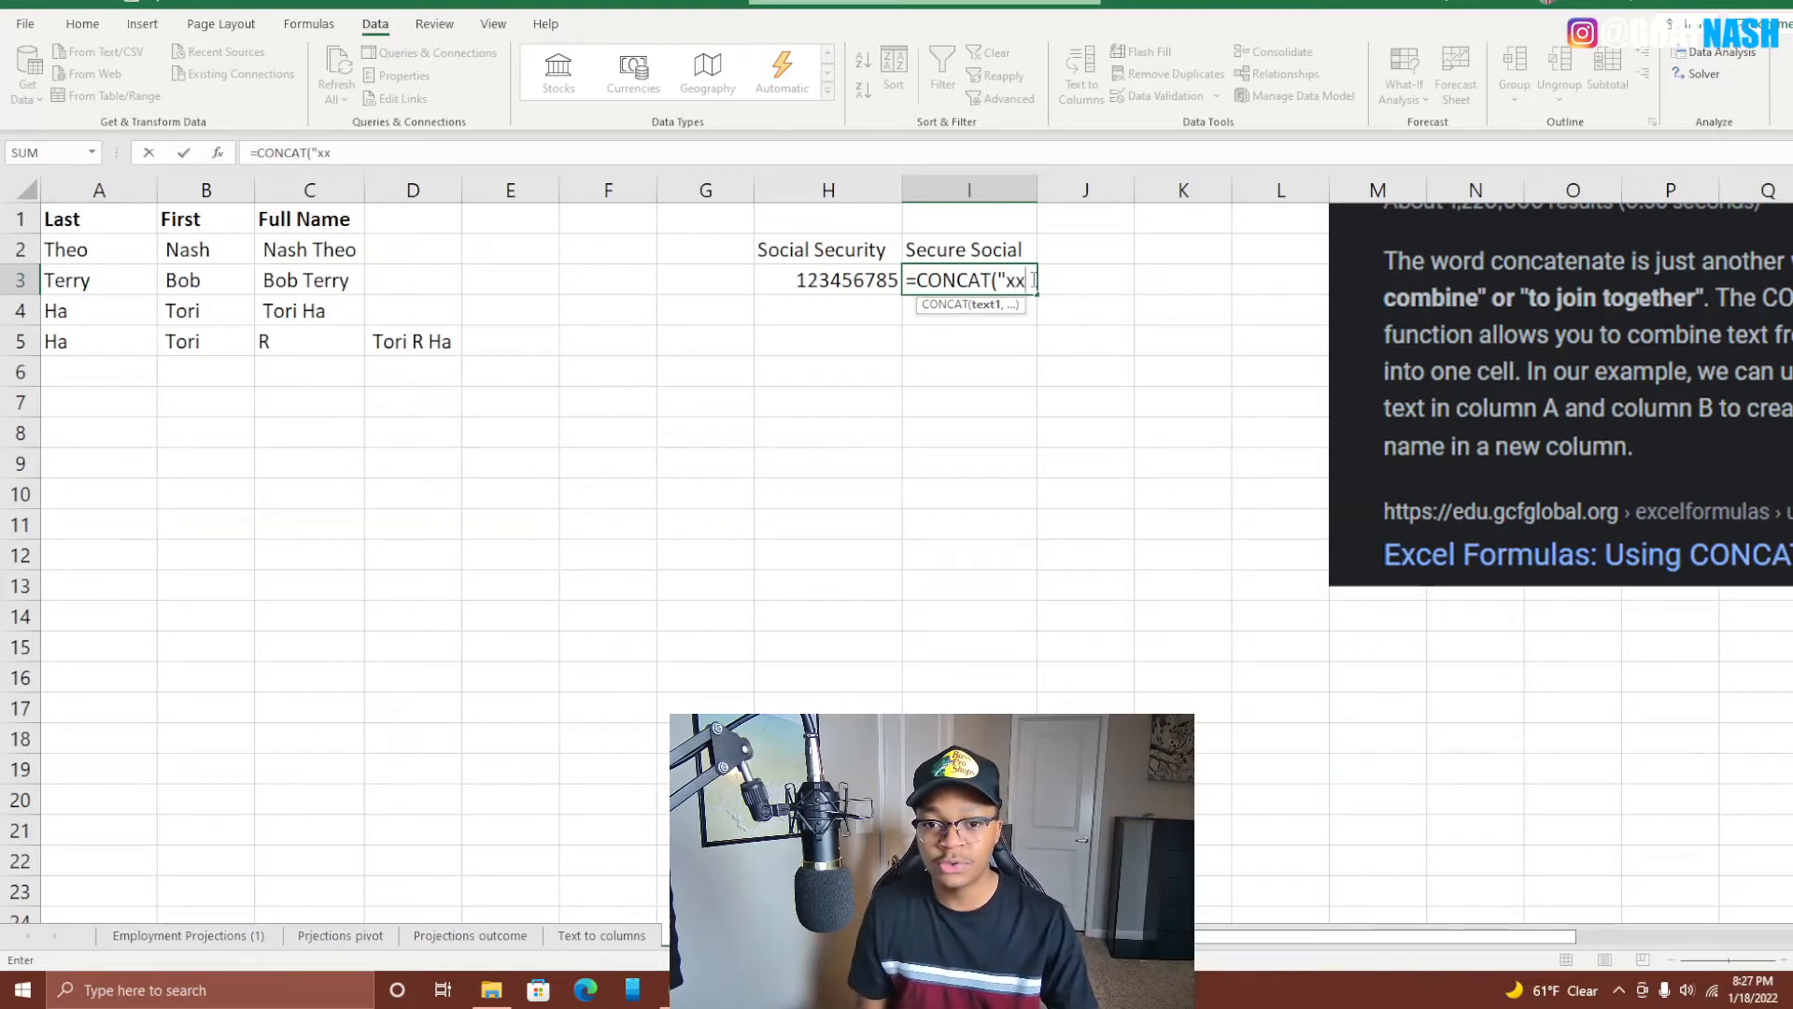
{"action": "key", "text": "BackSpace"}
{"action": "key", "text": "BackSpace"}
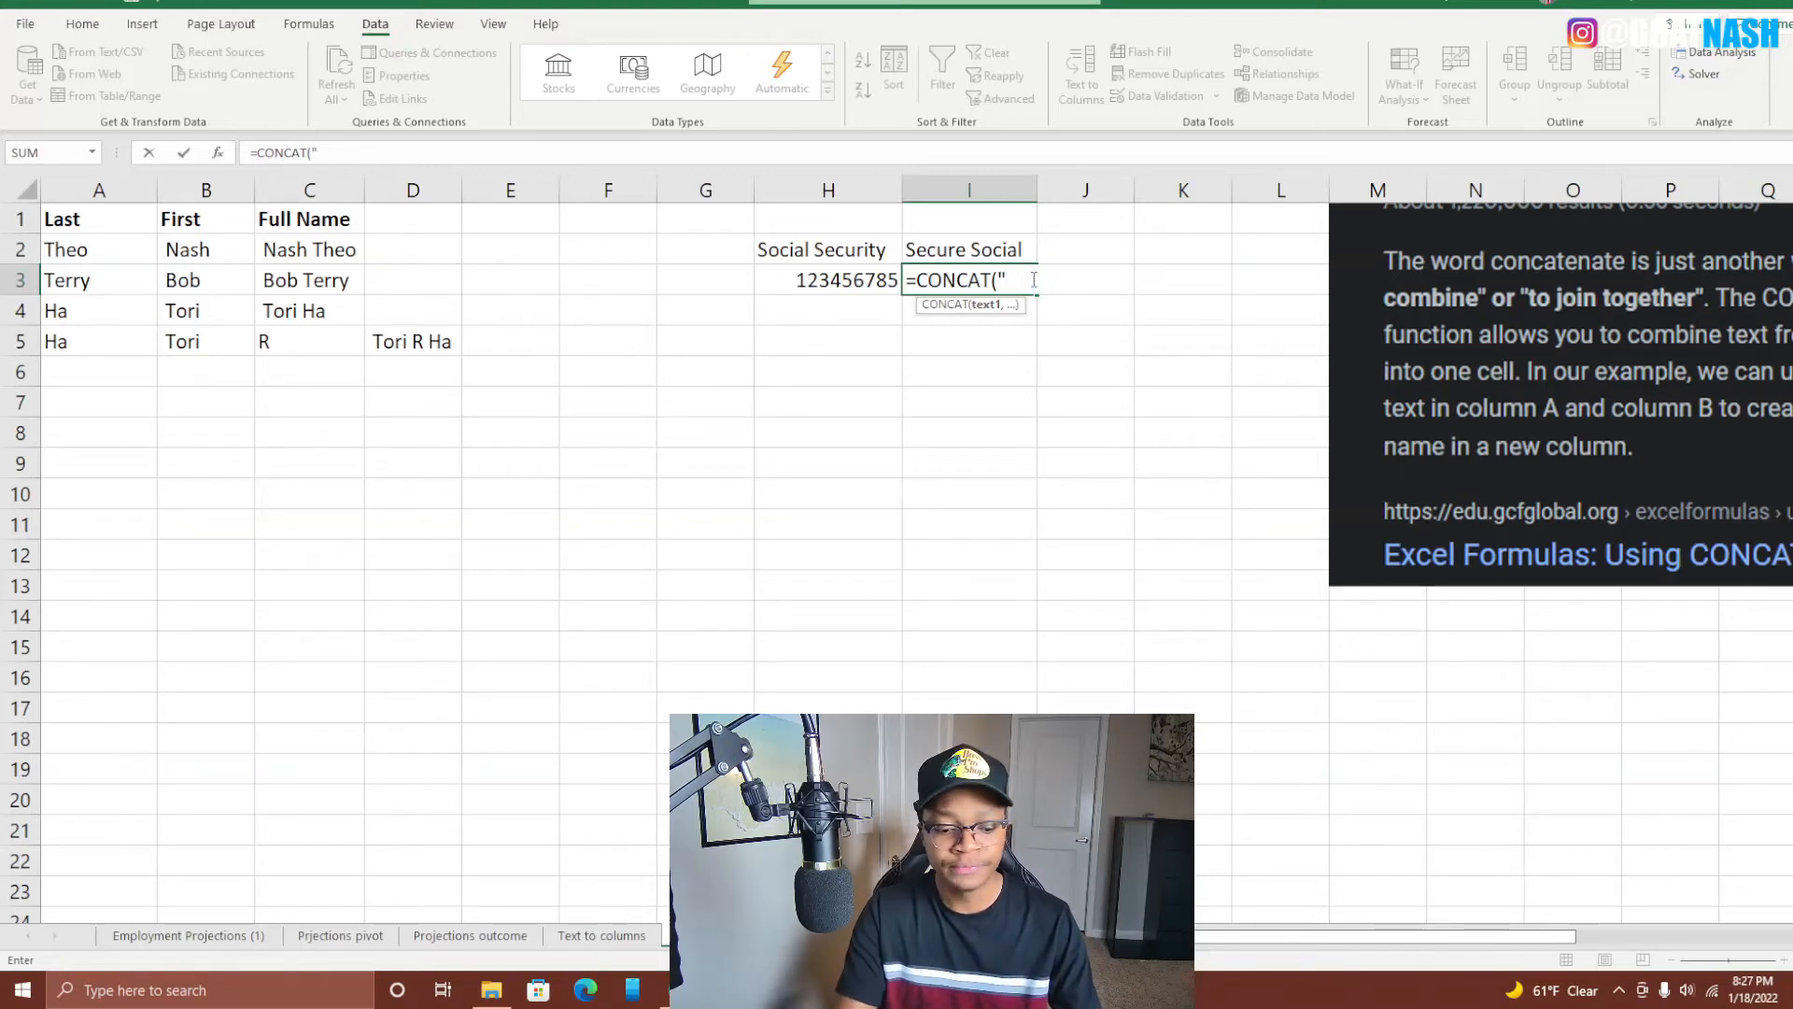
{"action": "type", "text": "XXX-"}
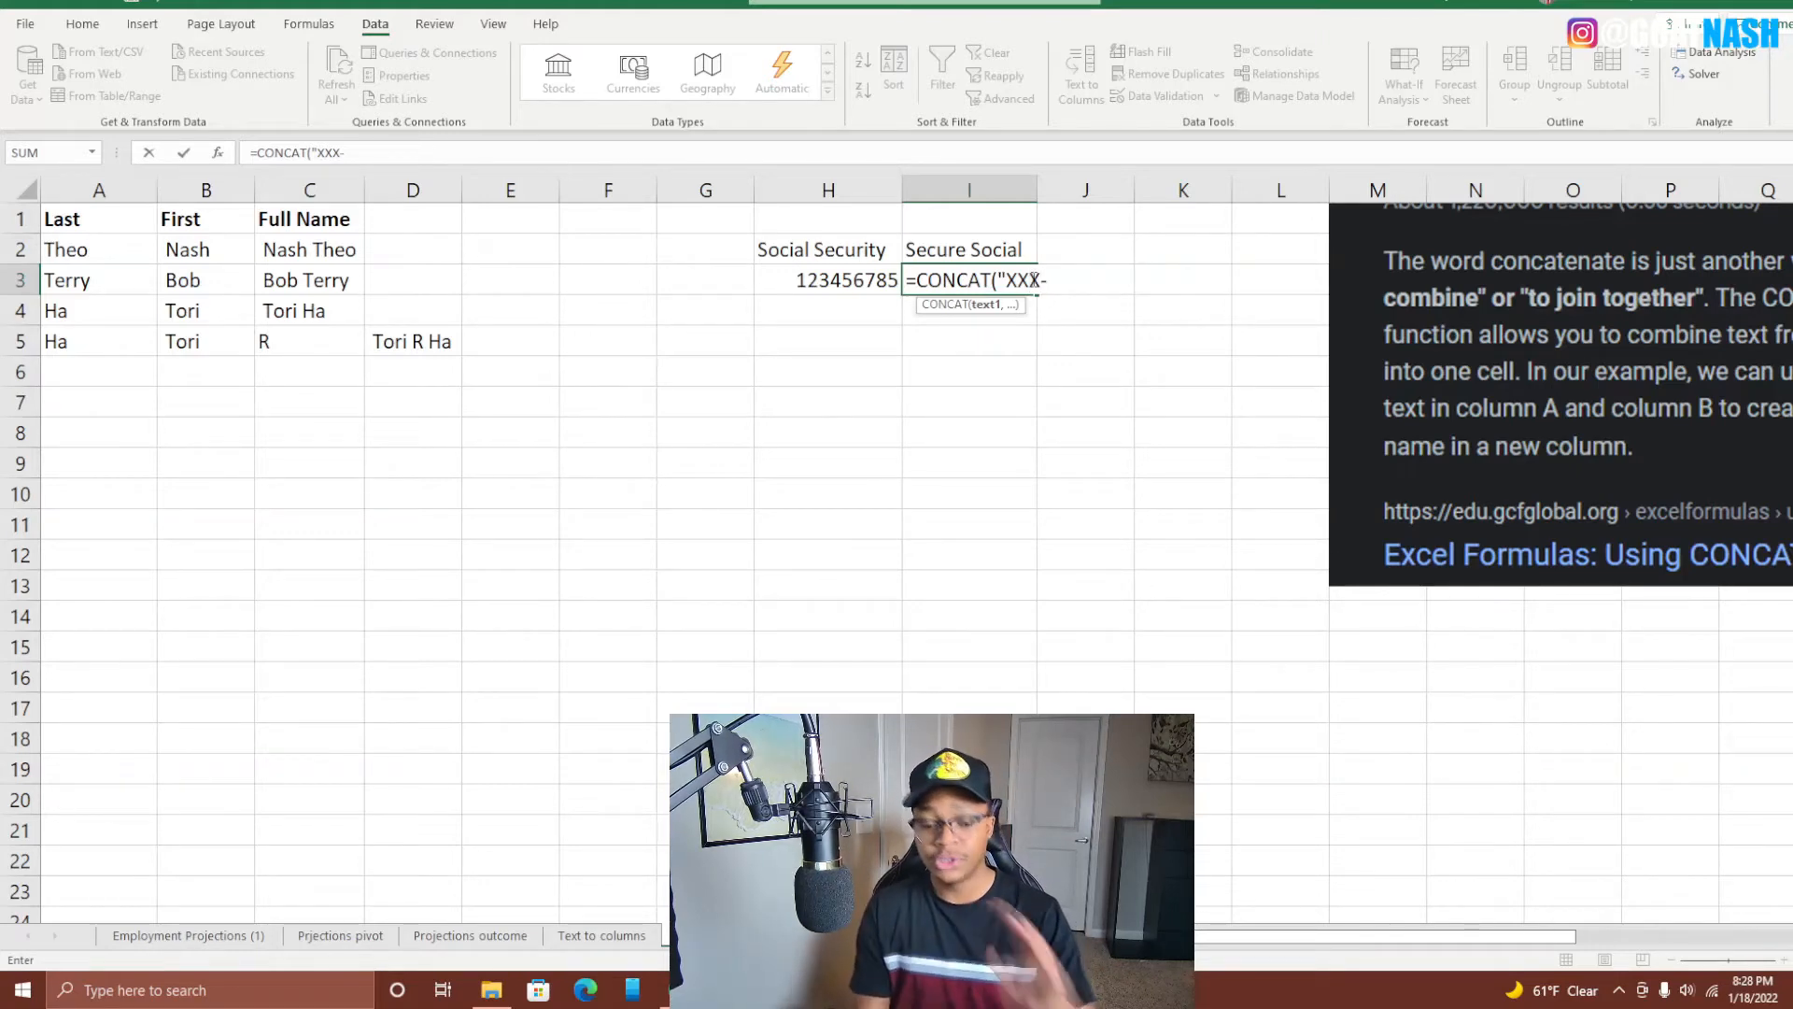
{"action": "type", "text": "XX"}
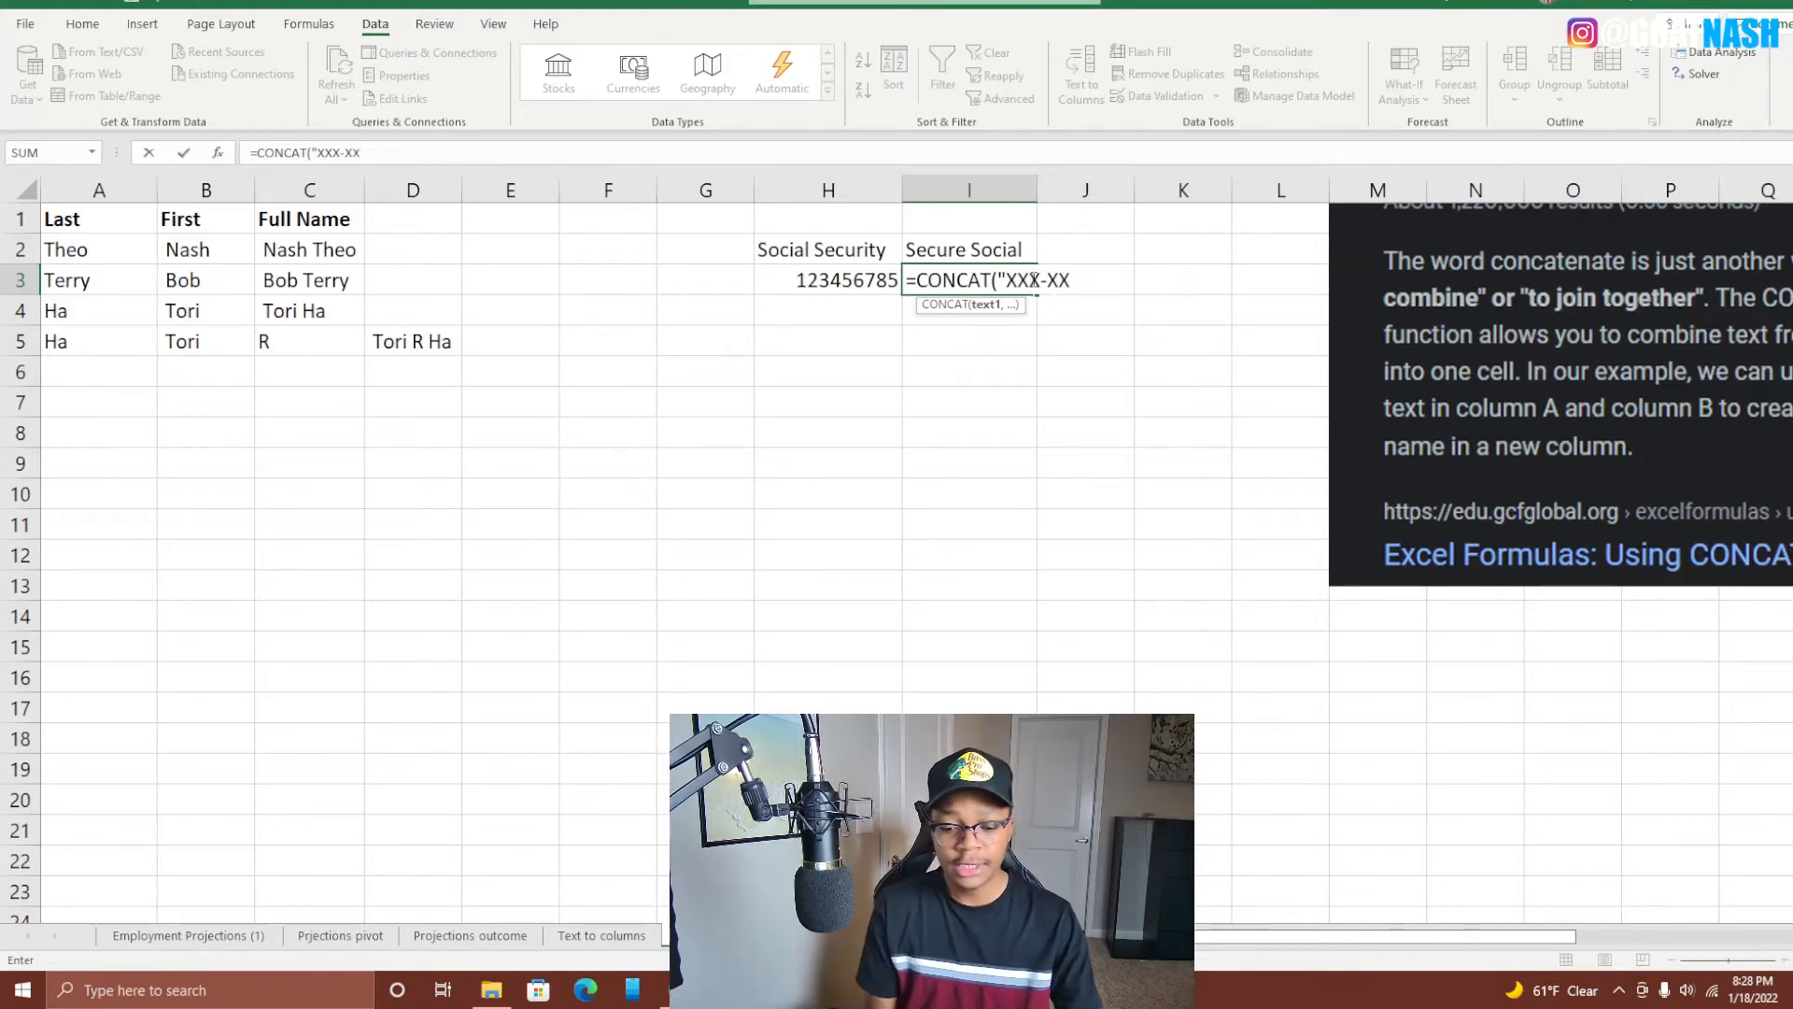
{"action": "type", "text": "-"}
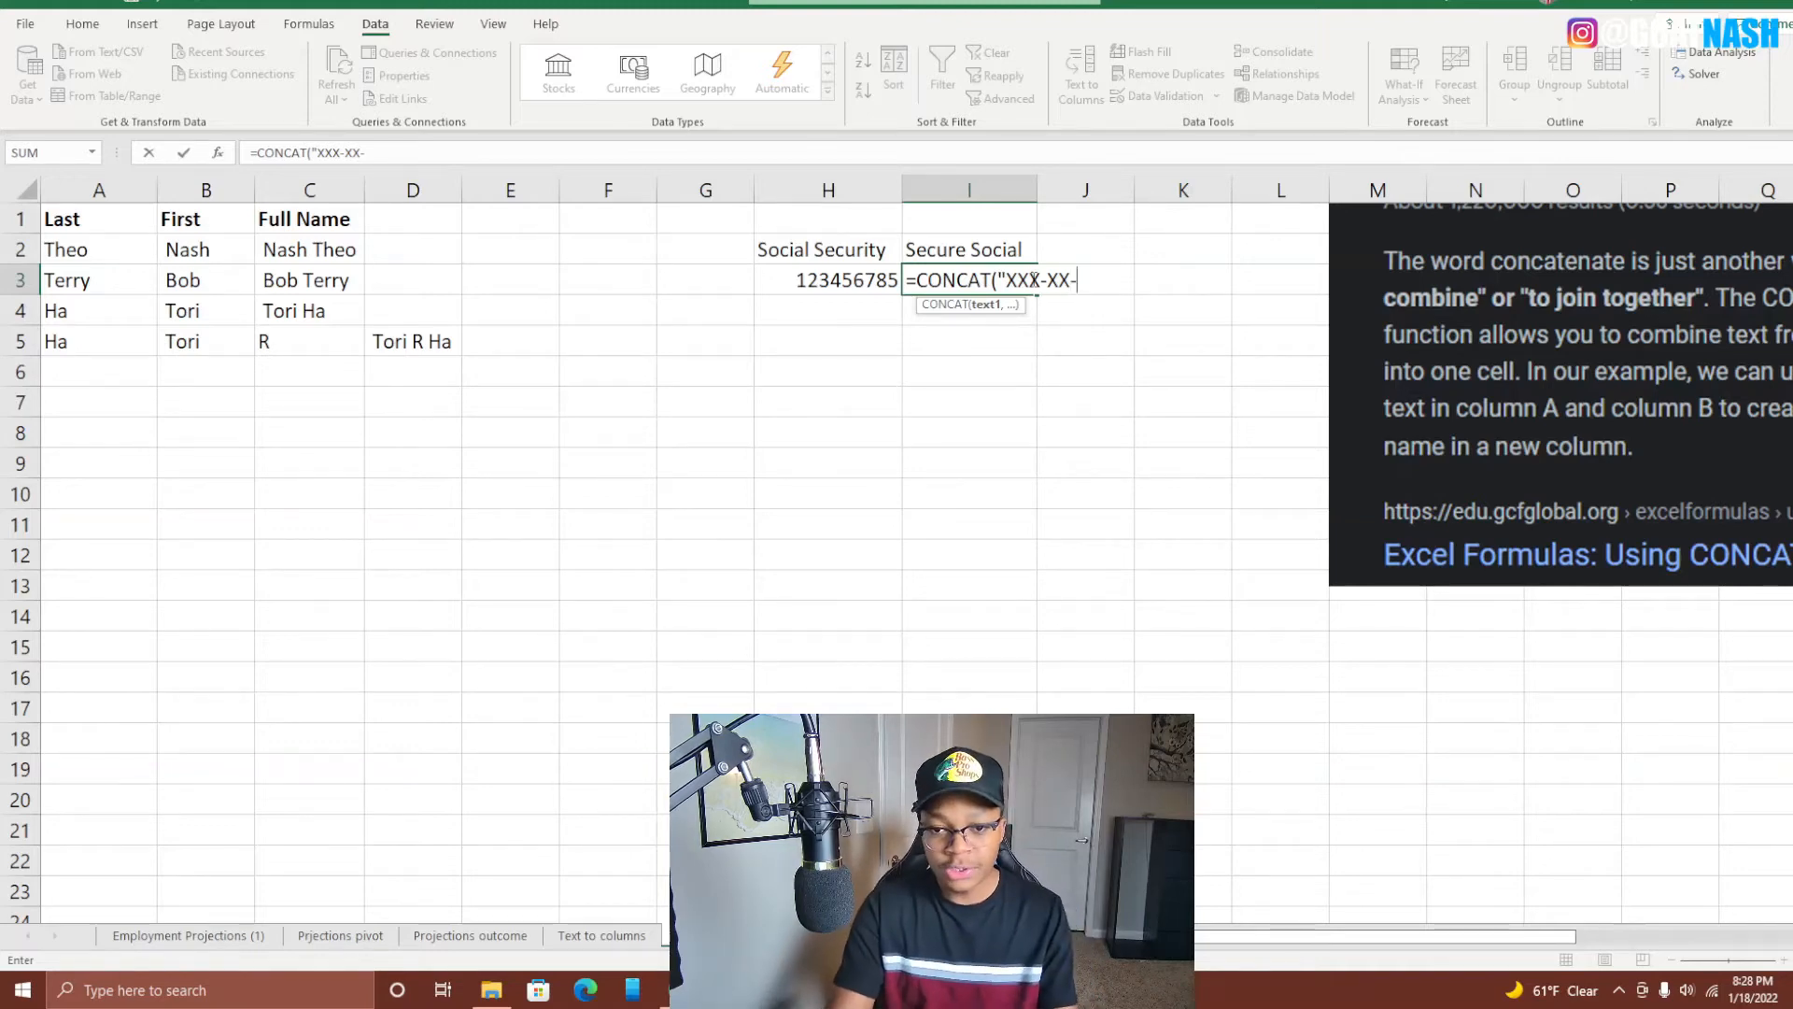
{"action": "type", "text": "\""}
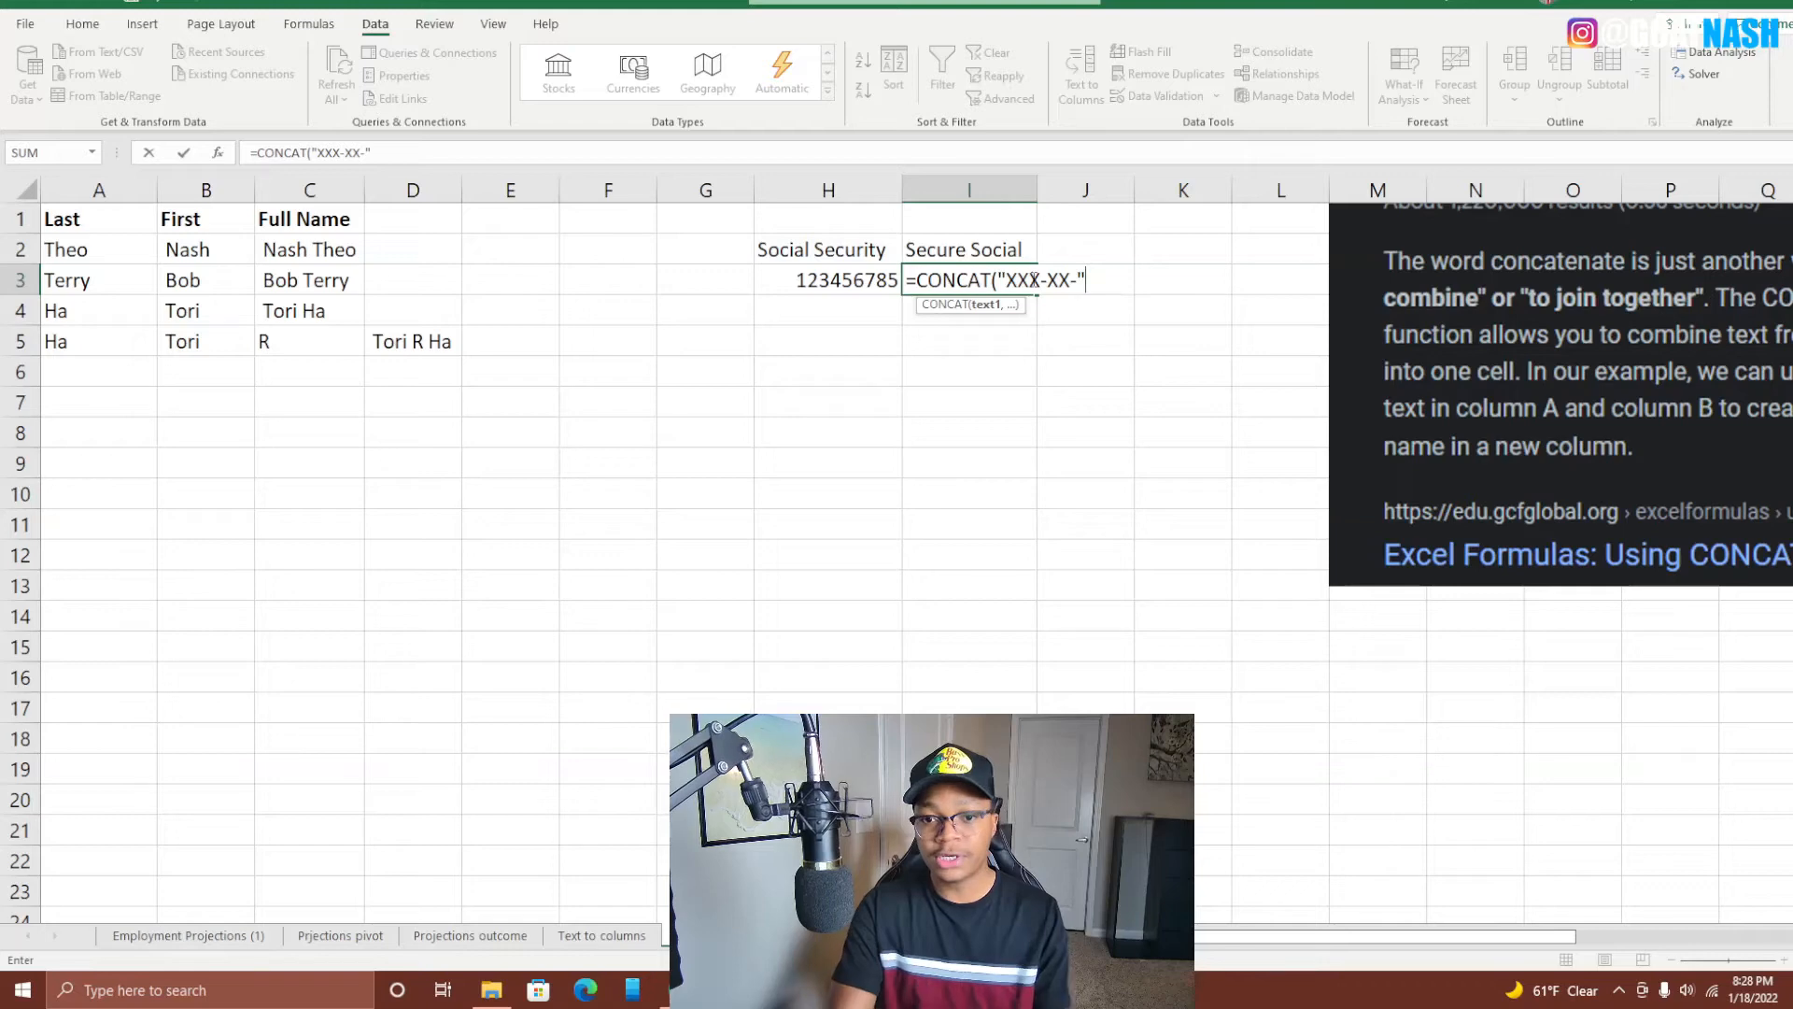
{"action": "type", "text": ","}
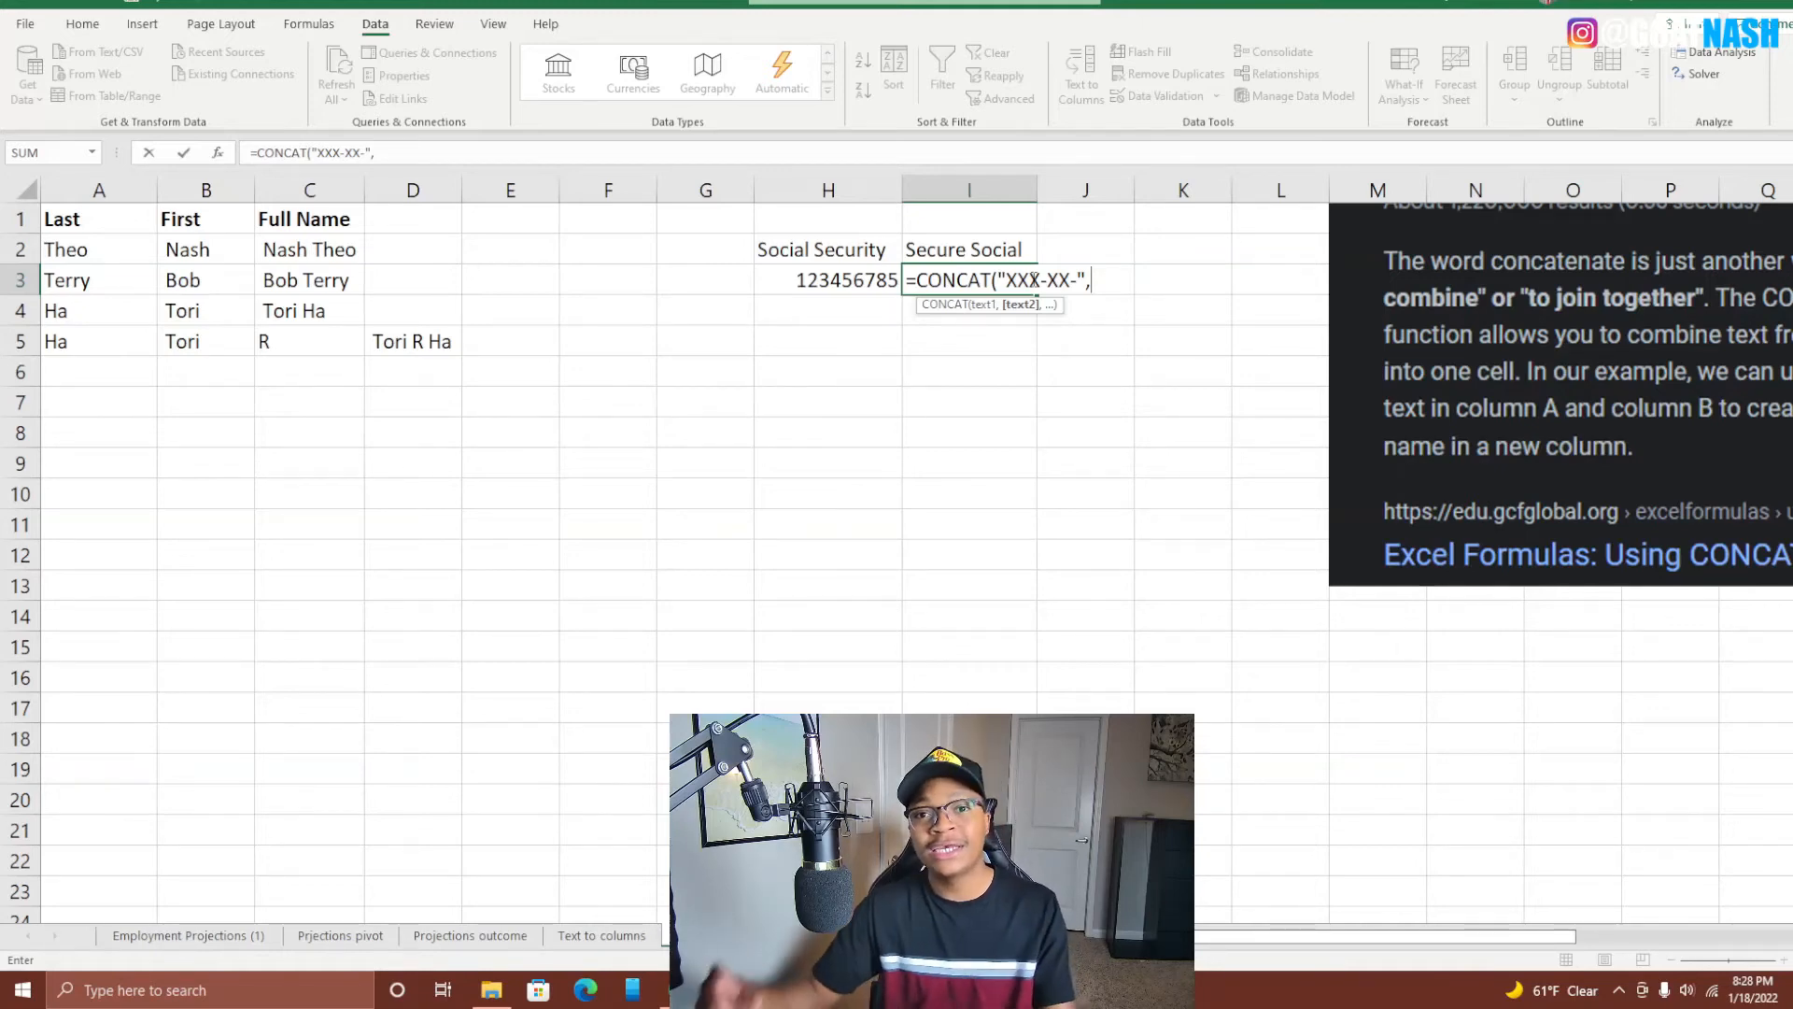
Finish I3 as =CONCAT("XXX-XX-",RIGHT(H3,4)), displaying XXX-XX-6785.
{"action": "type", "text": "RIGHT"}
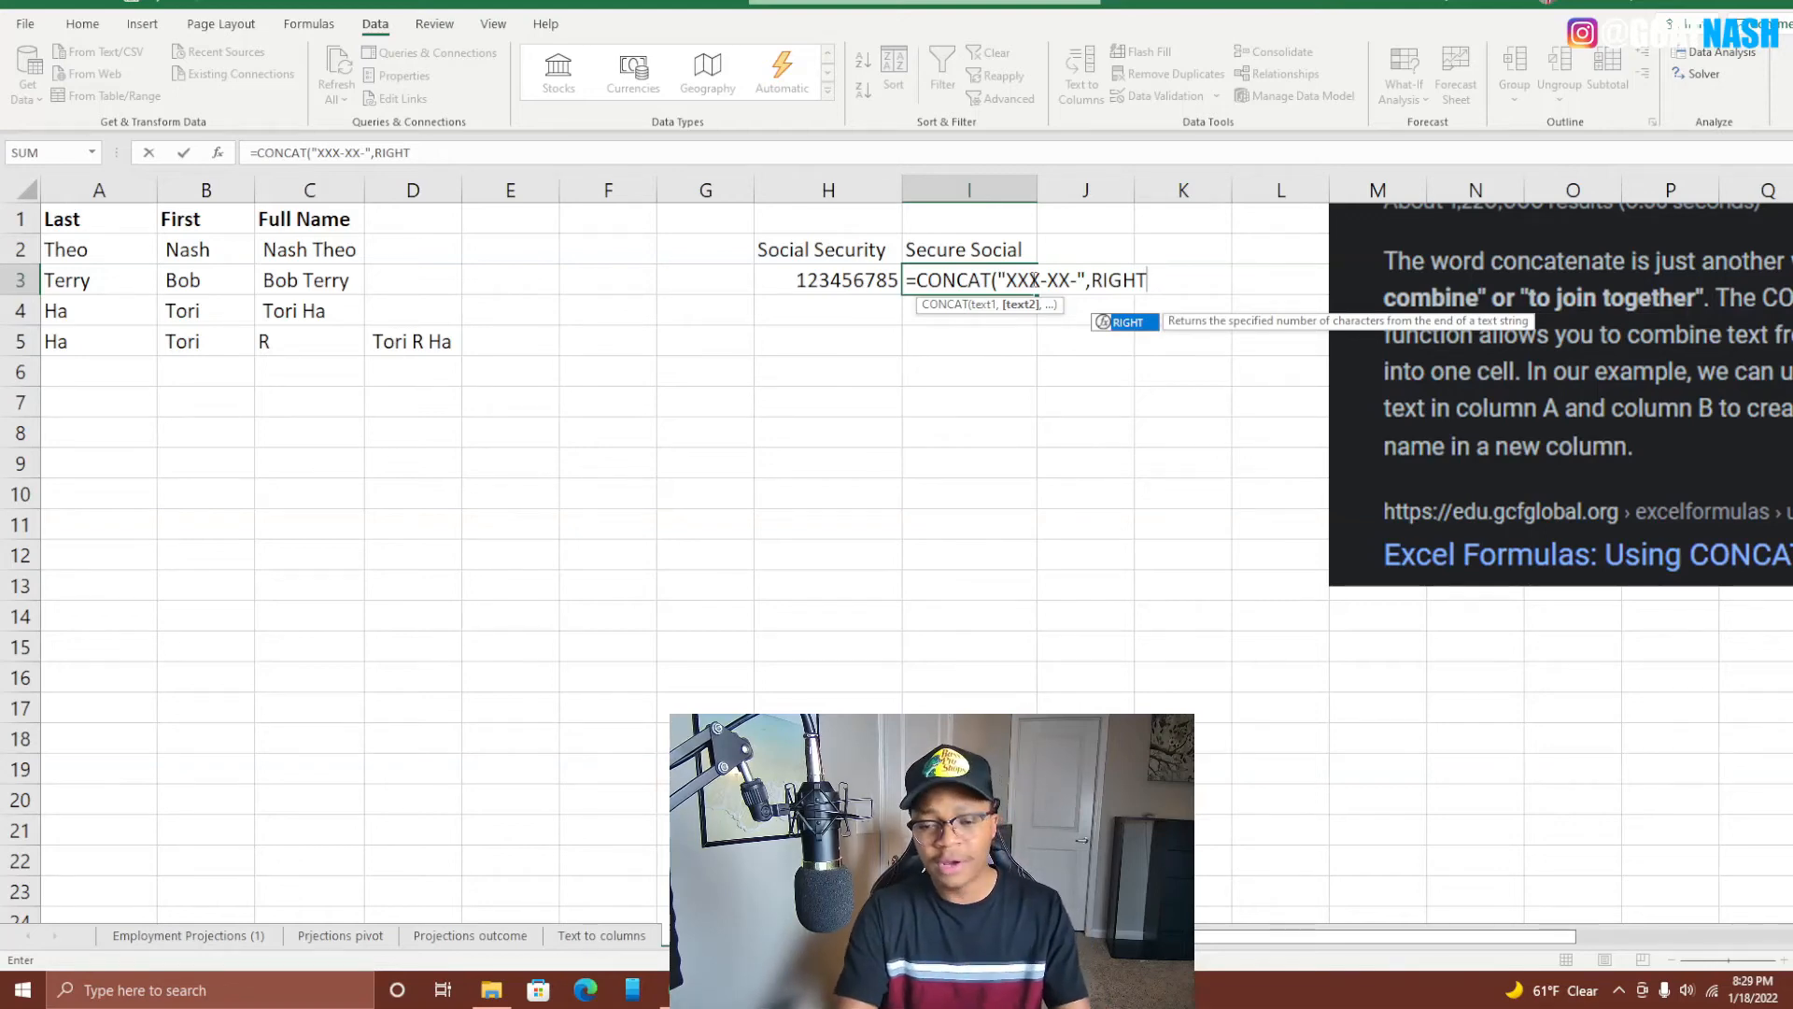
{"action": "type", "text": "("}
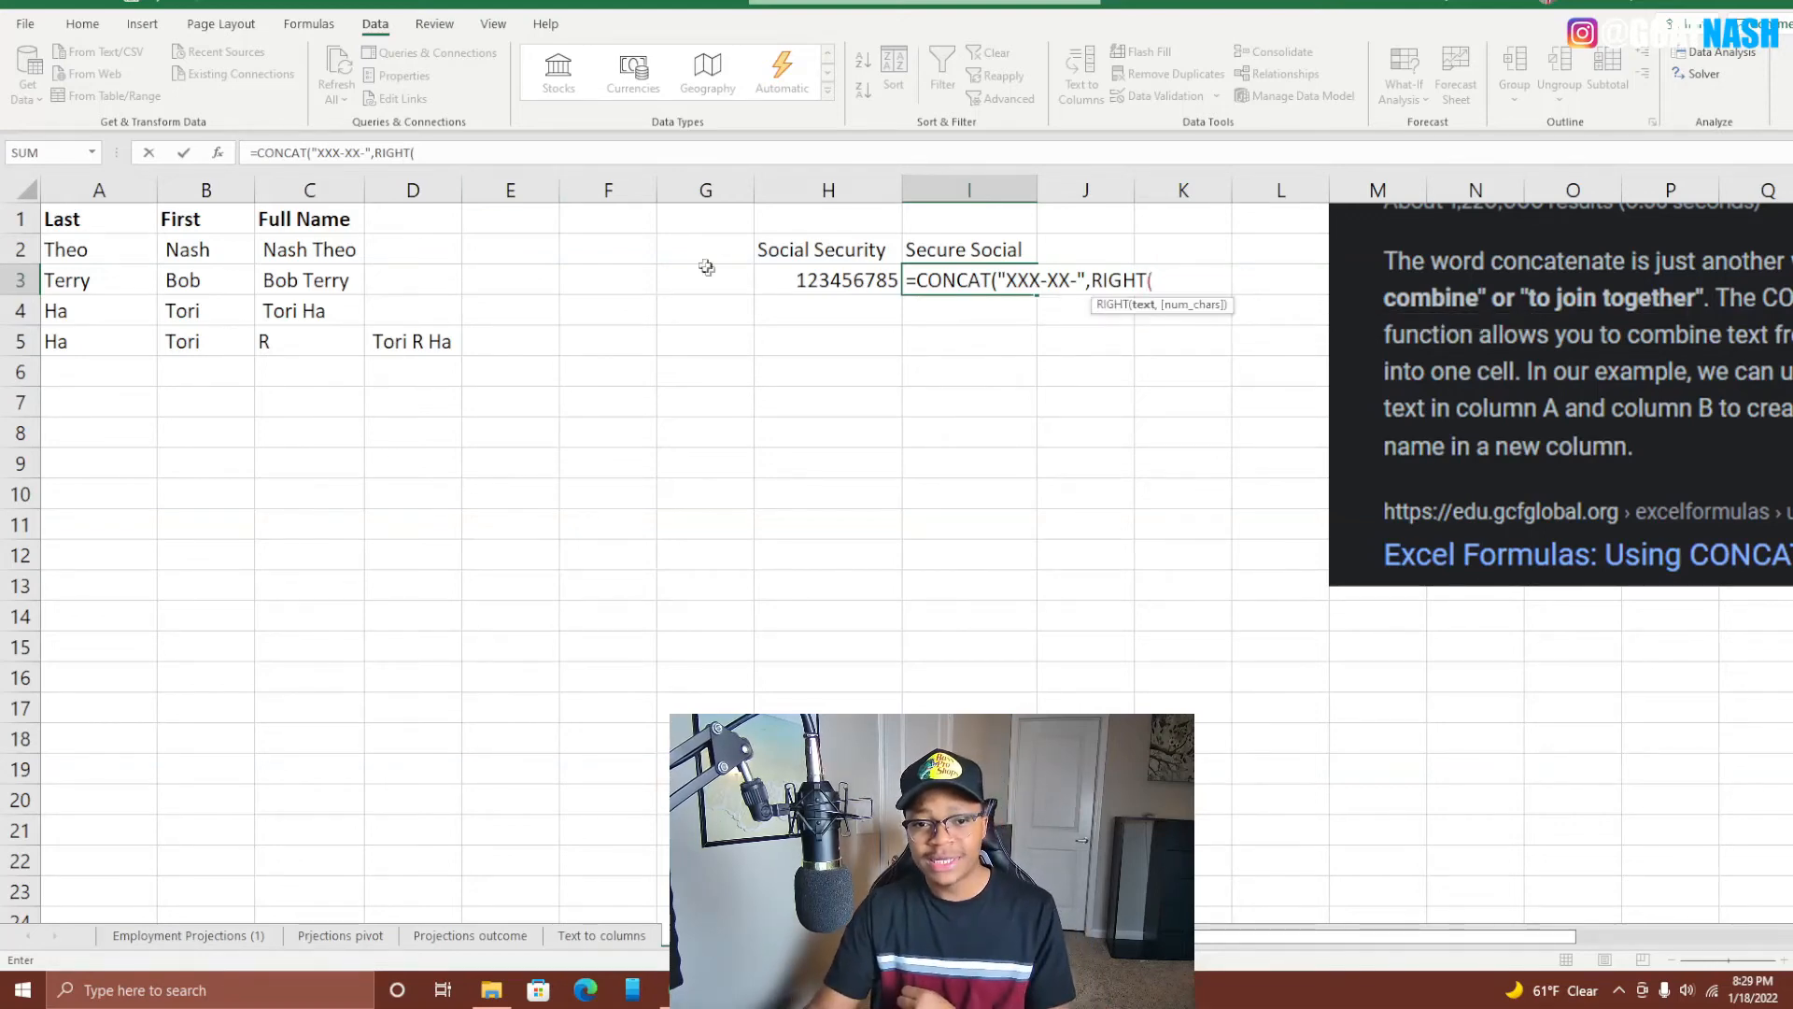
{"action": "left_click", "coordinate": [840, 279]}
{"action": "type", "text": ",4"}
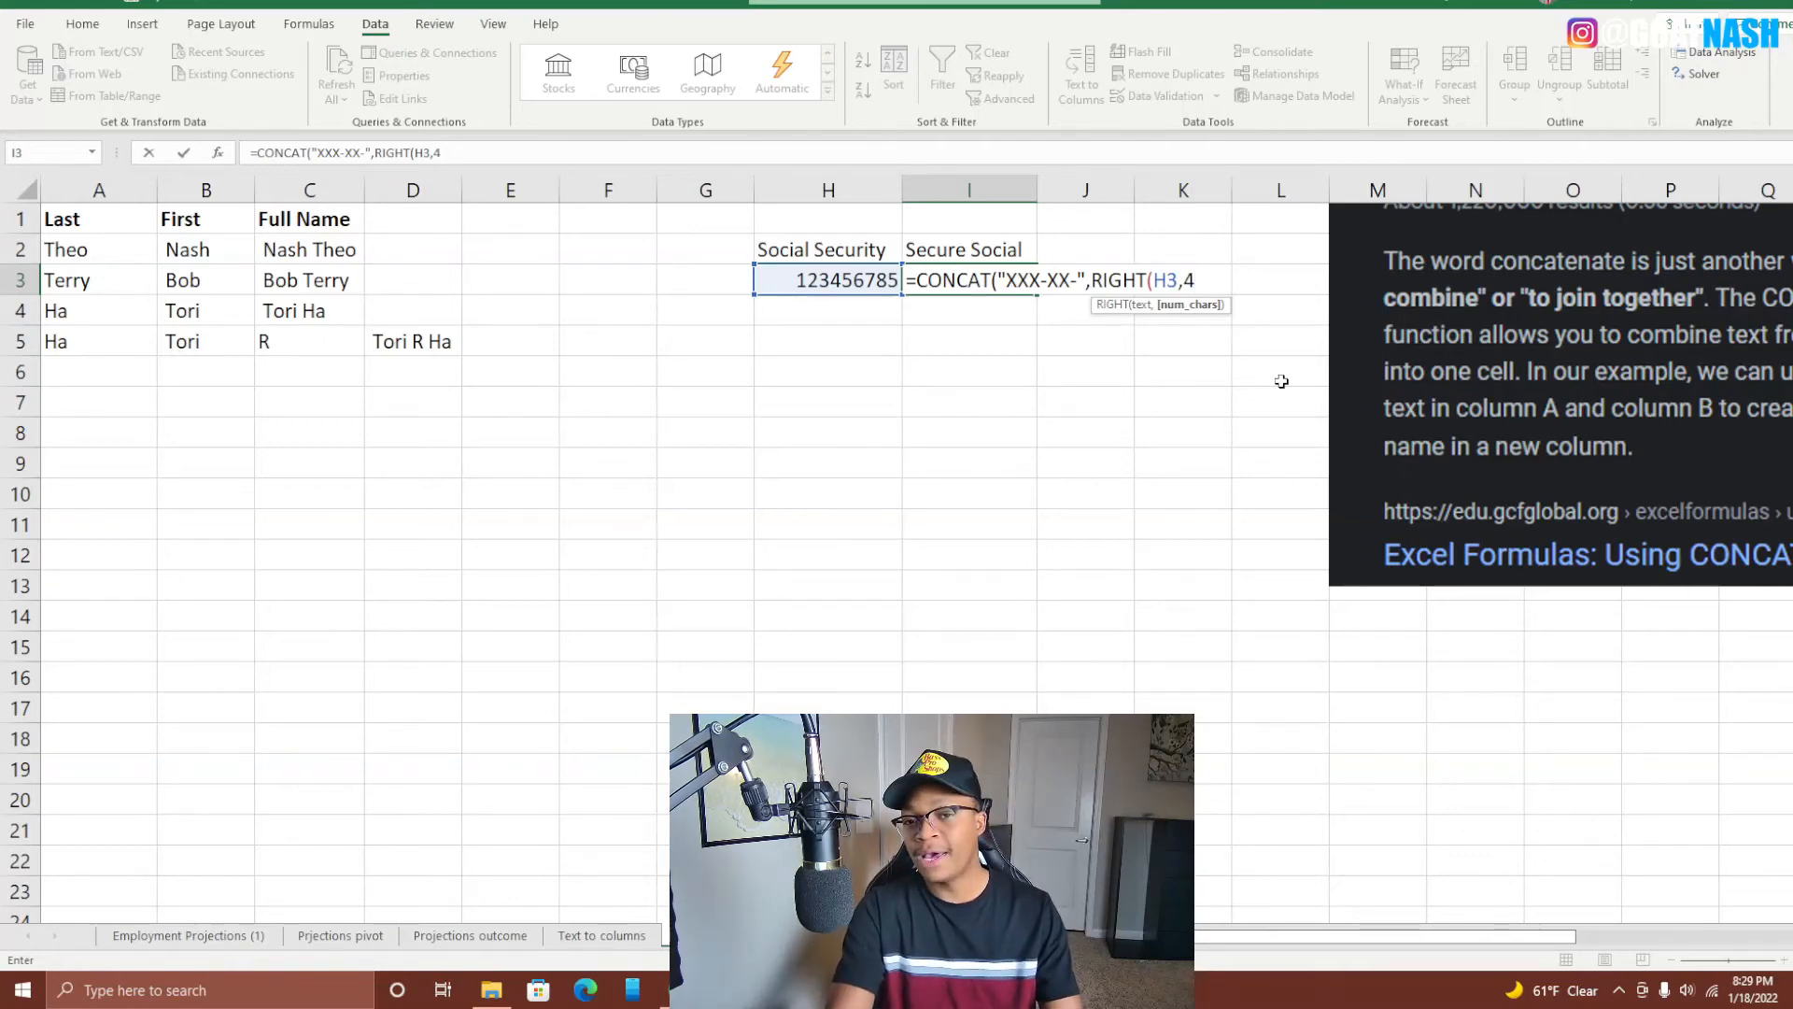
{"action": "type", "text": "))"}
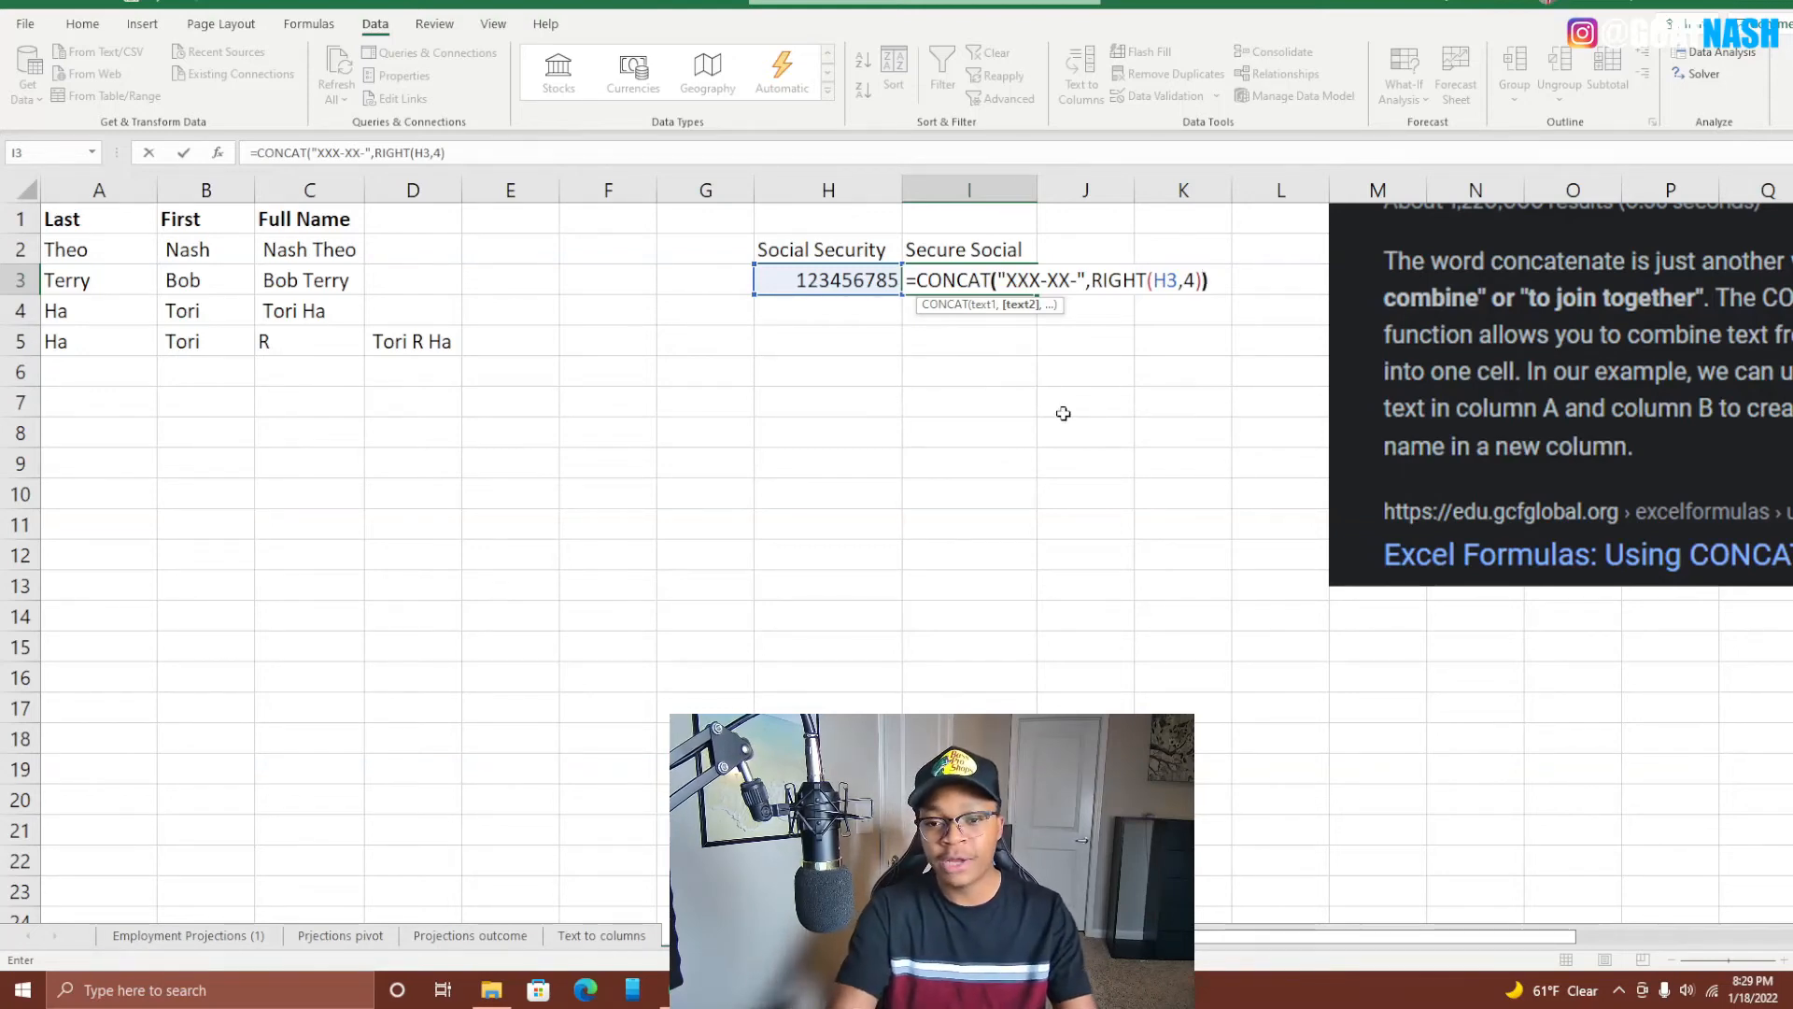
{"action": "type", "text": ")"}
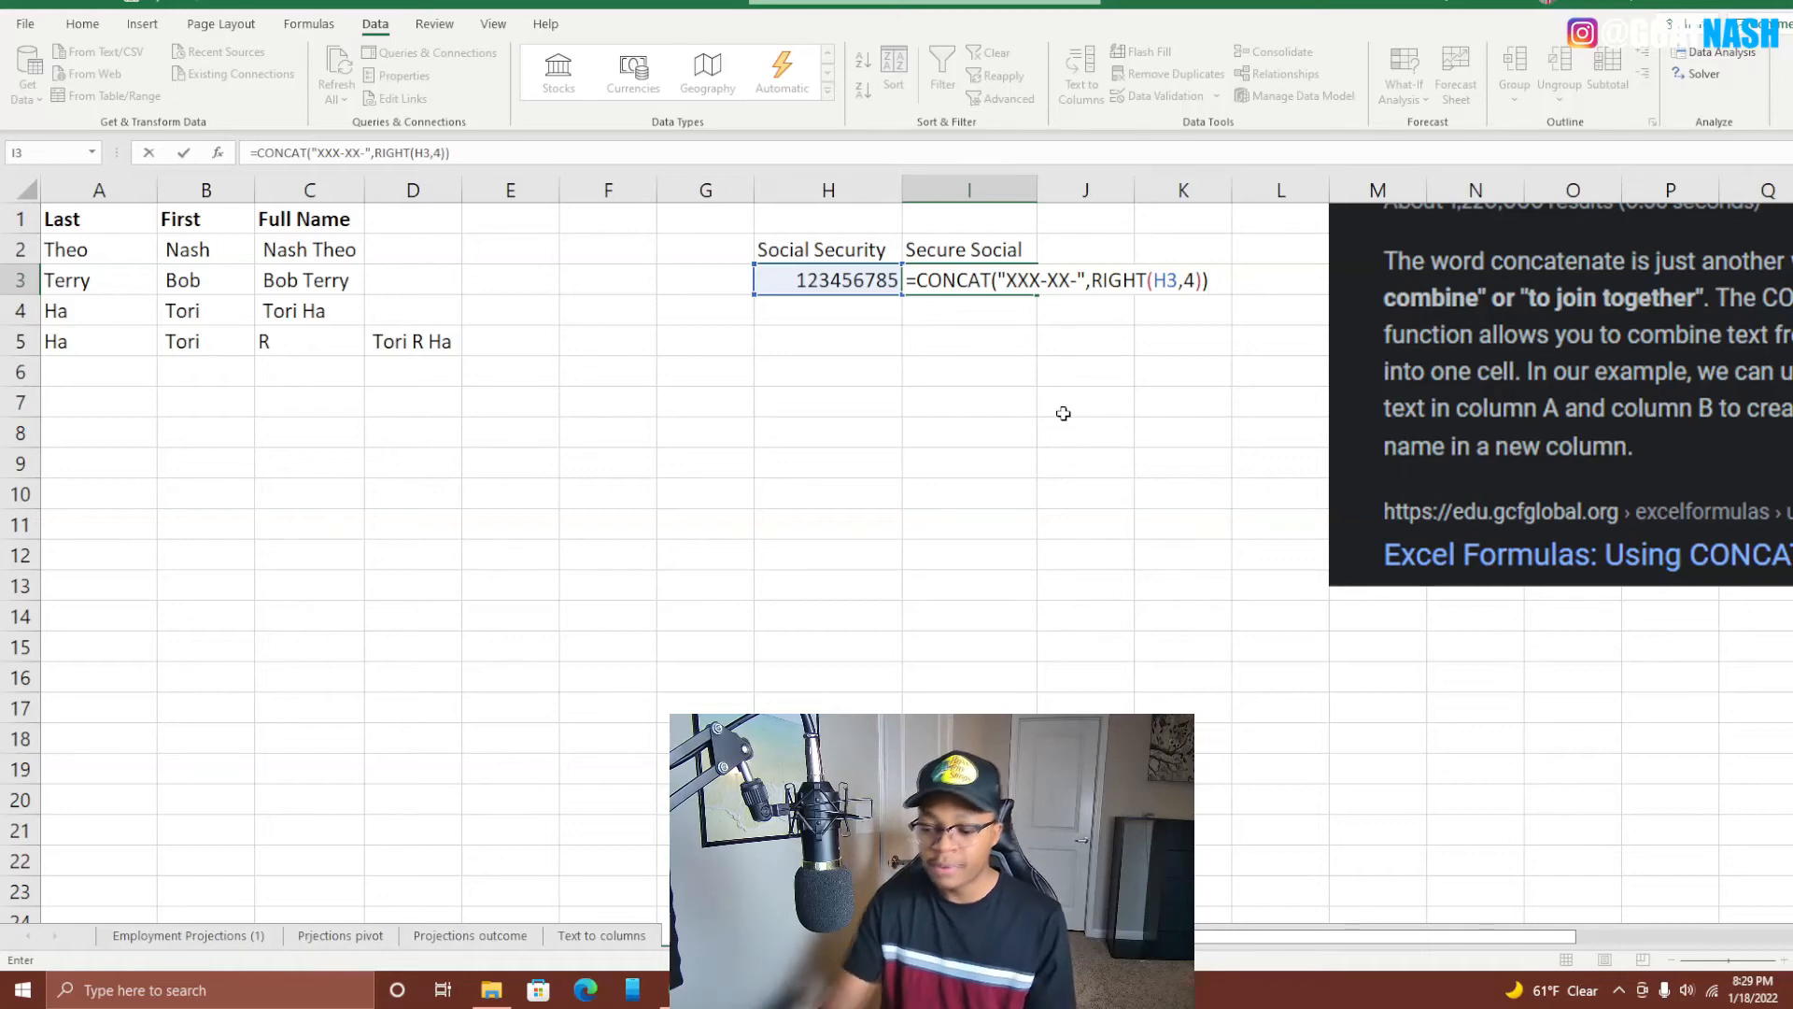
{"action": "key", "text": "Return"}
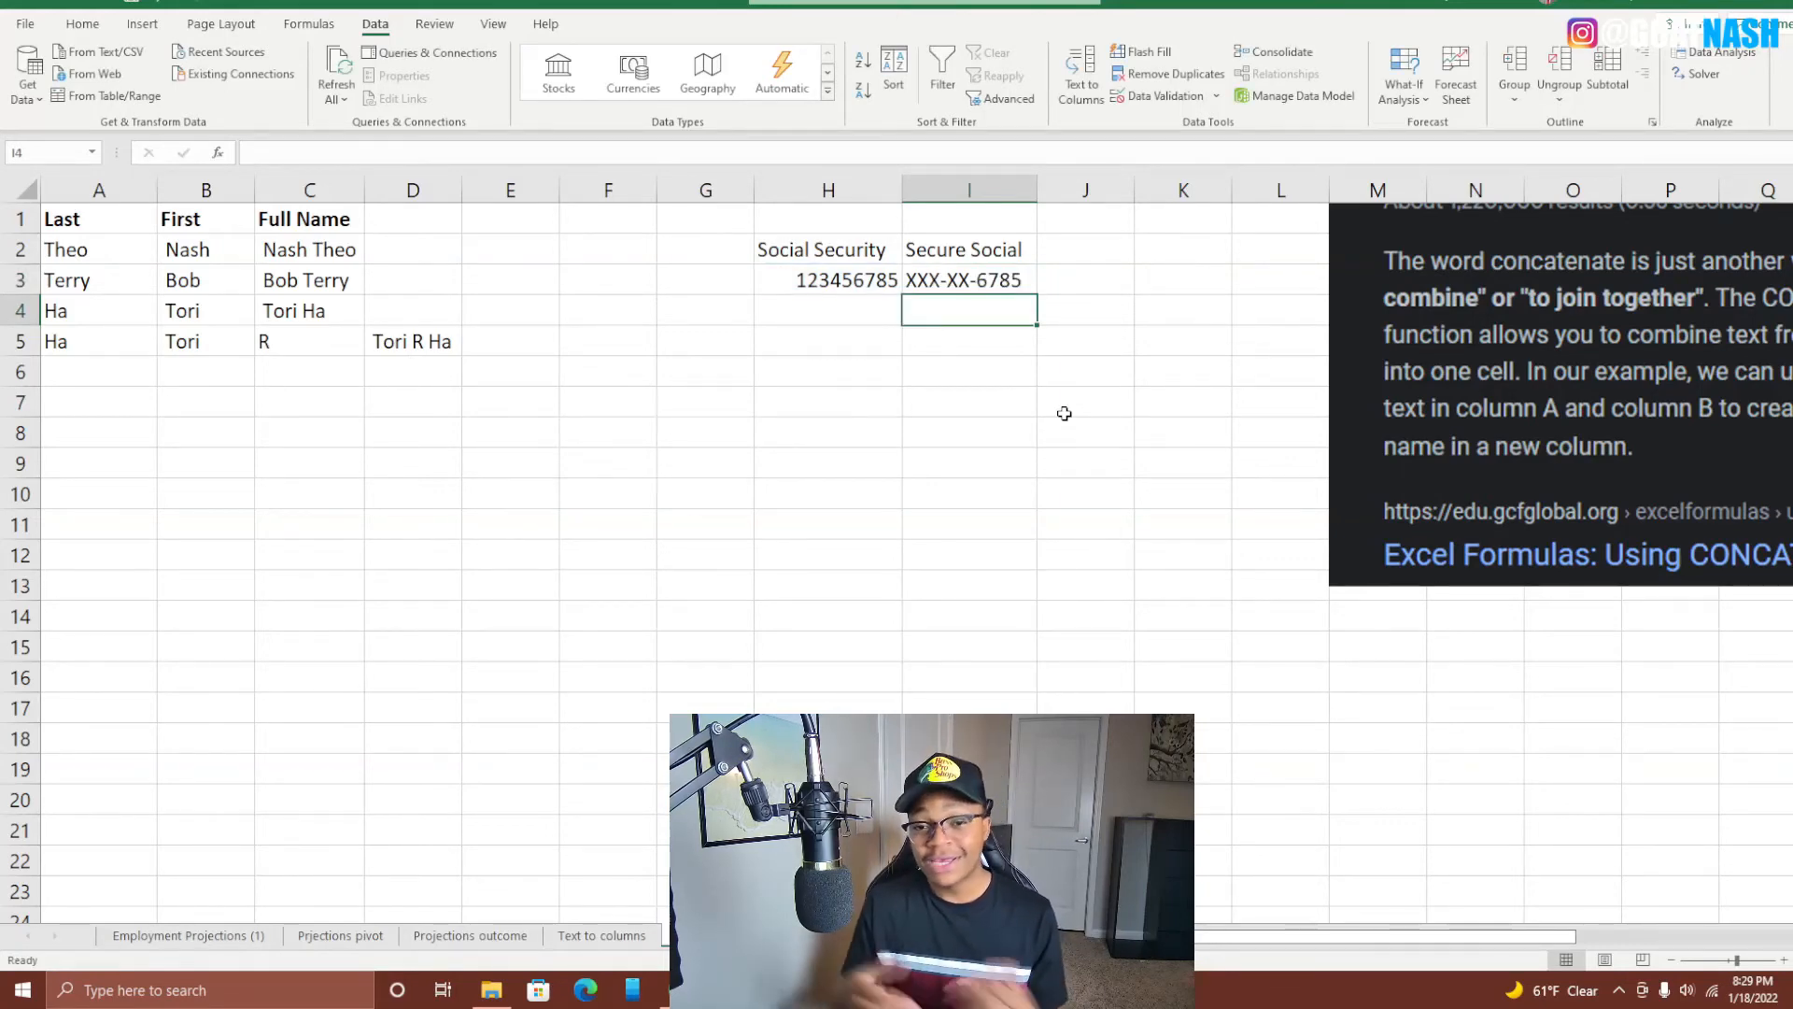
Enter a second Social Security number in H4, removing an extra digit.
{"action": "left_click", "coordinate": [917, 278]}
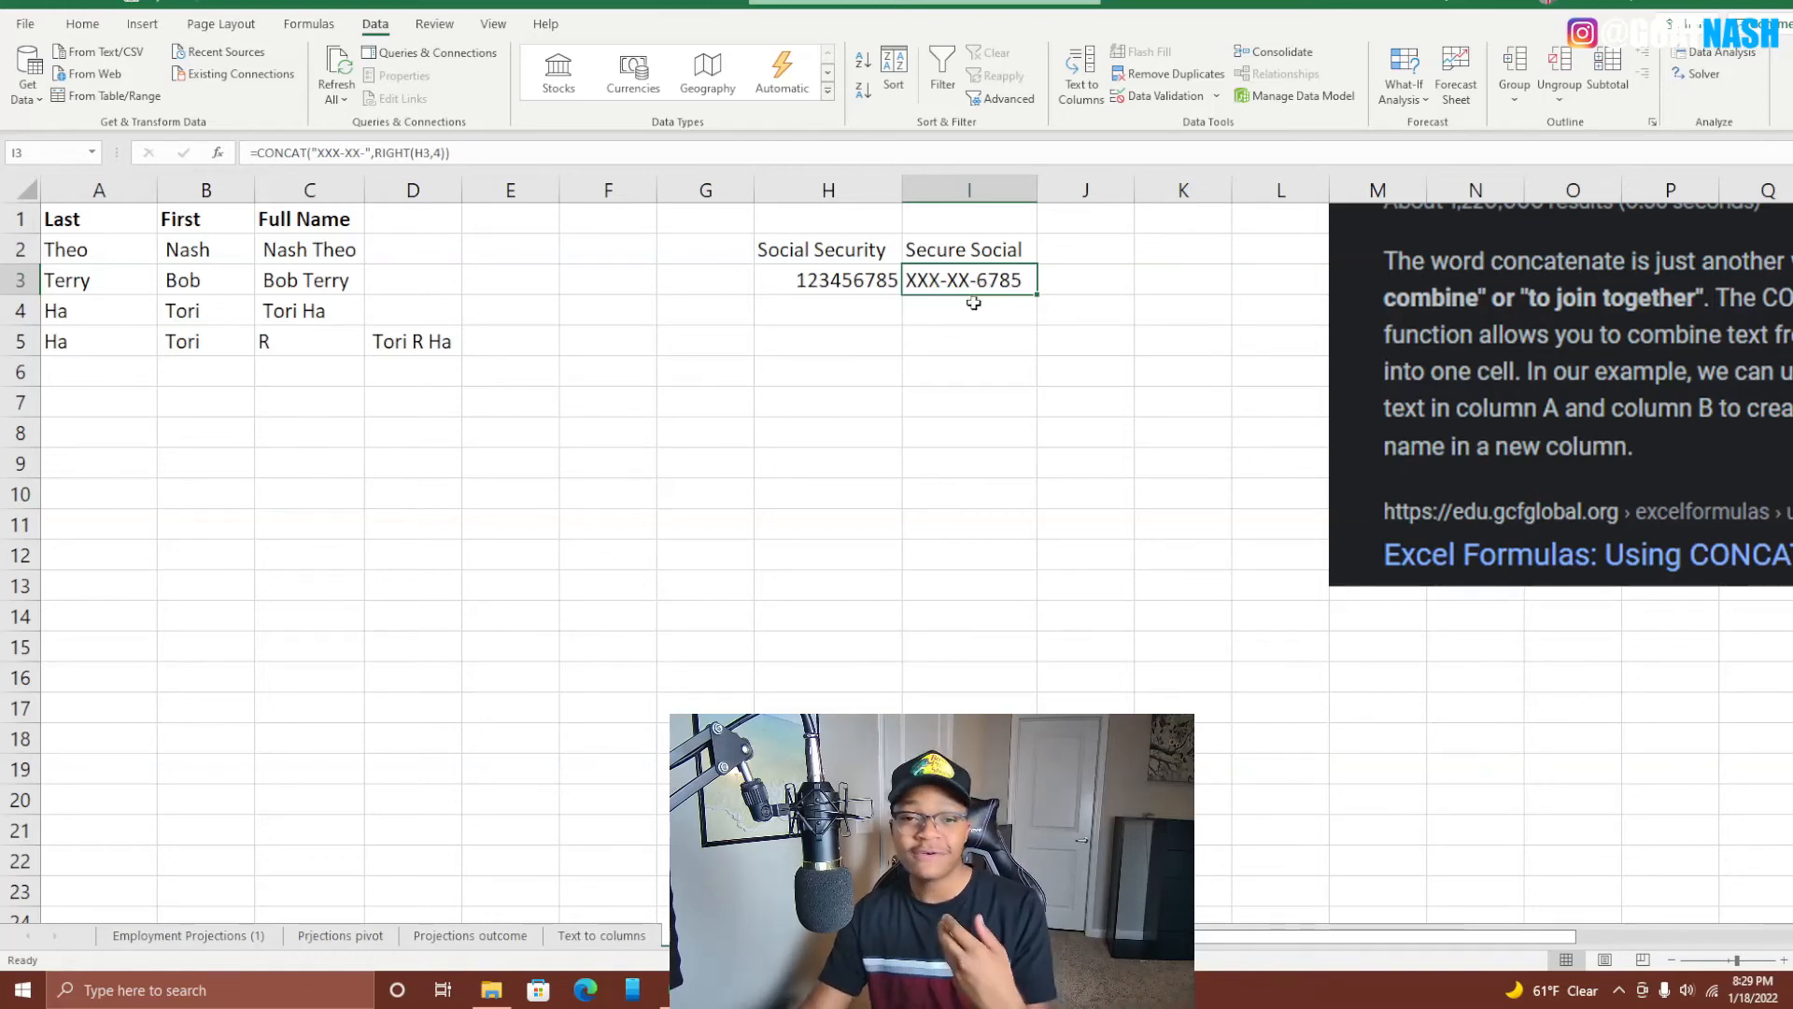
{"action": "left_click", "coordinate": [838, 301]}
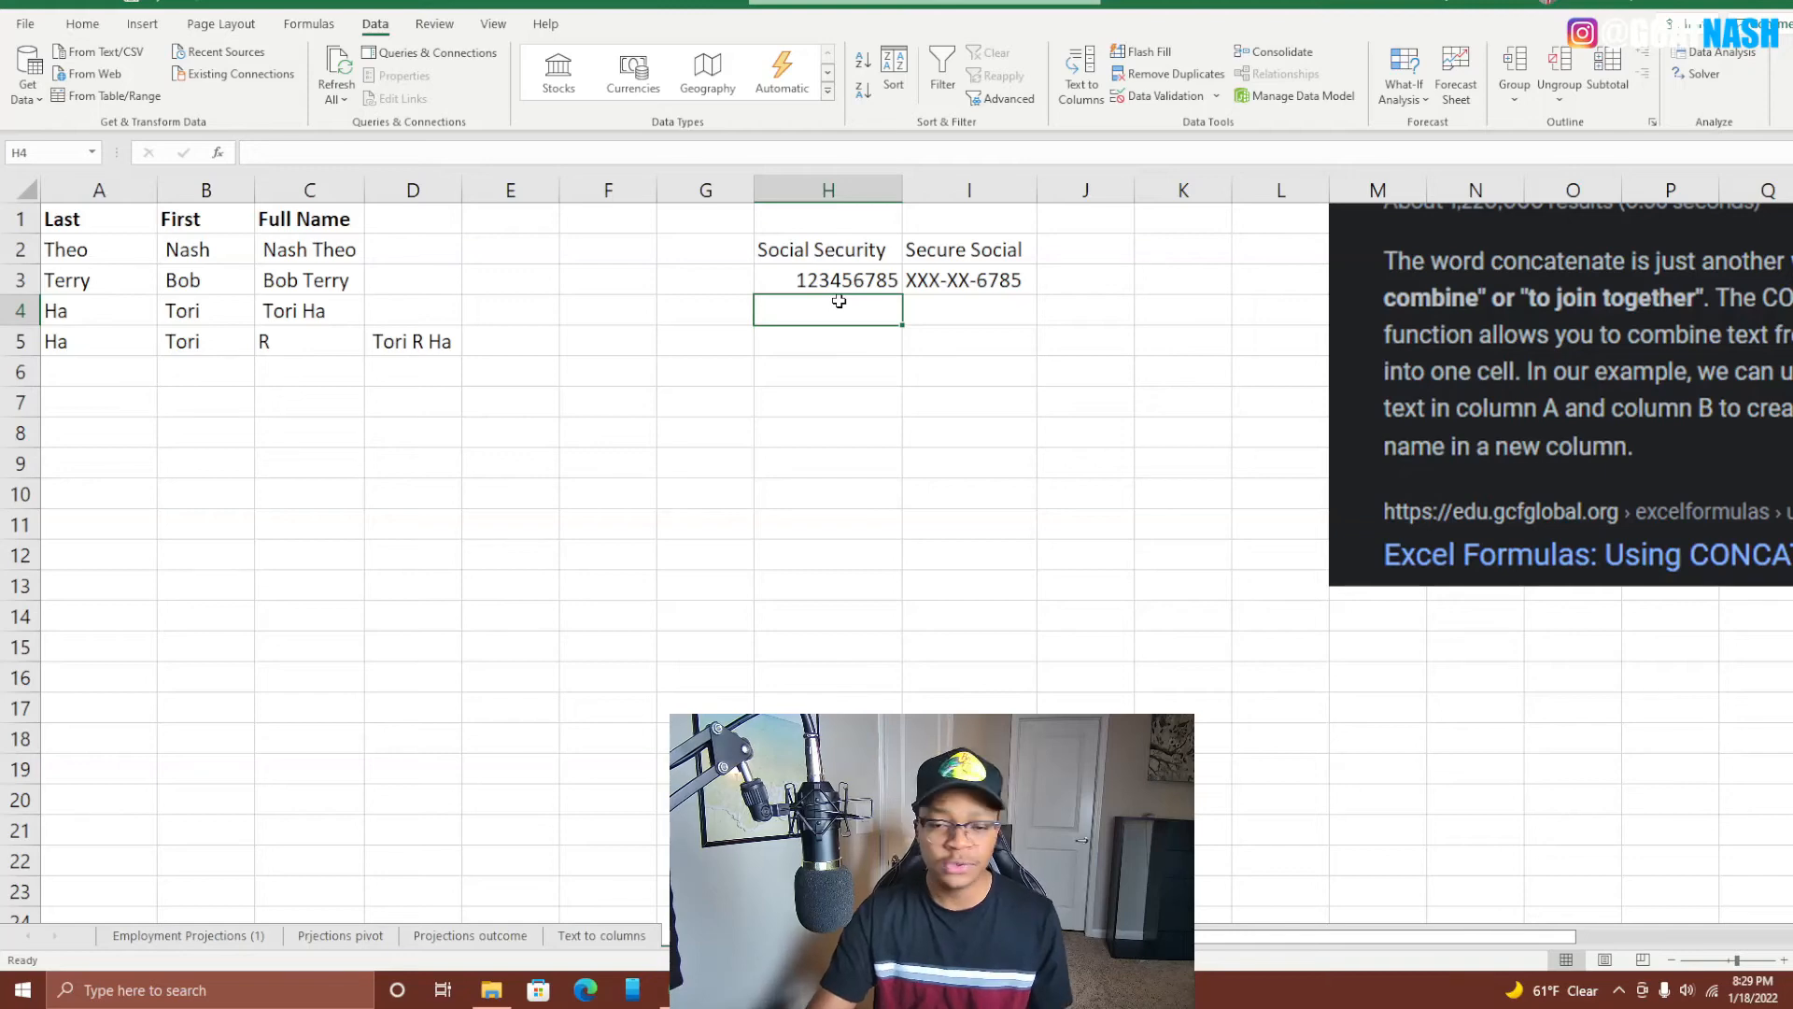
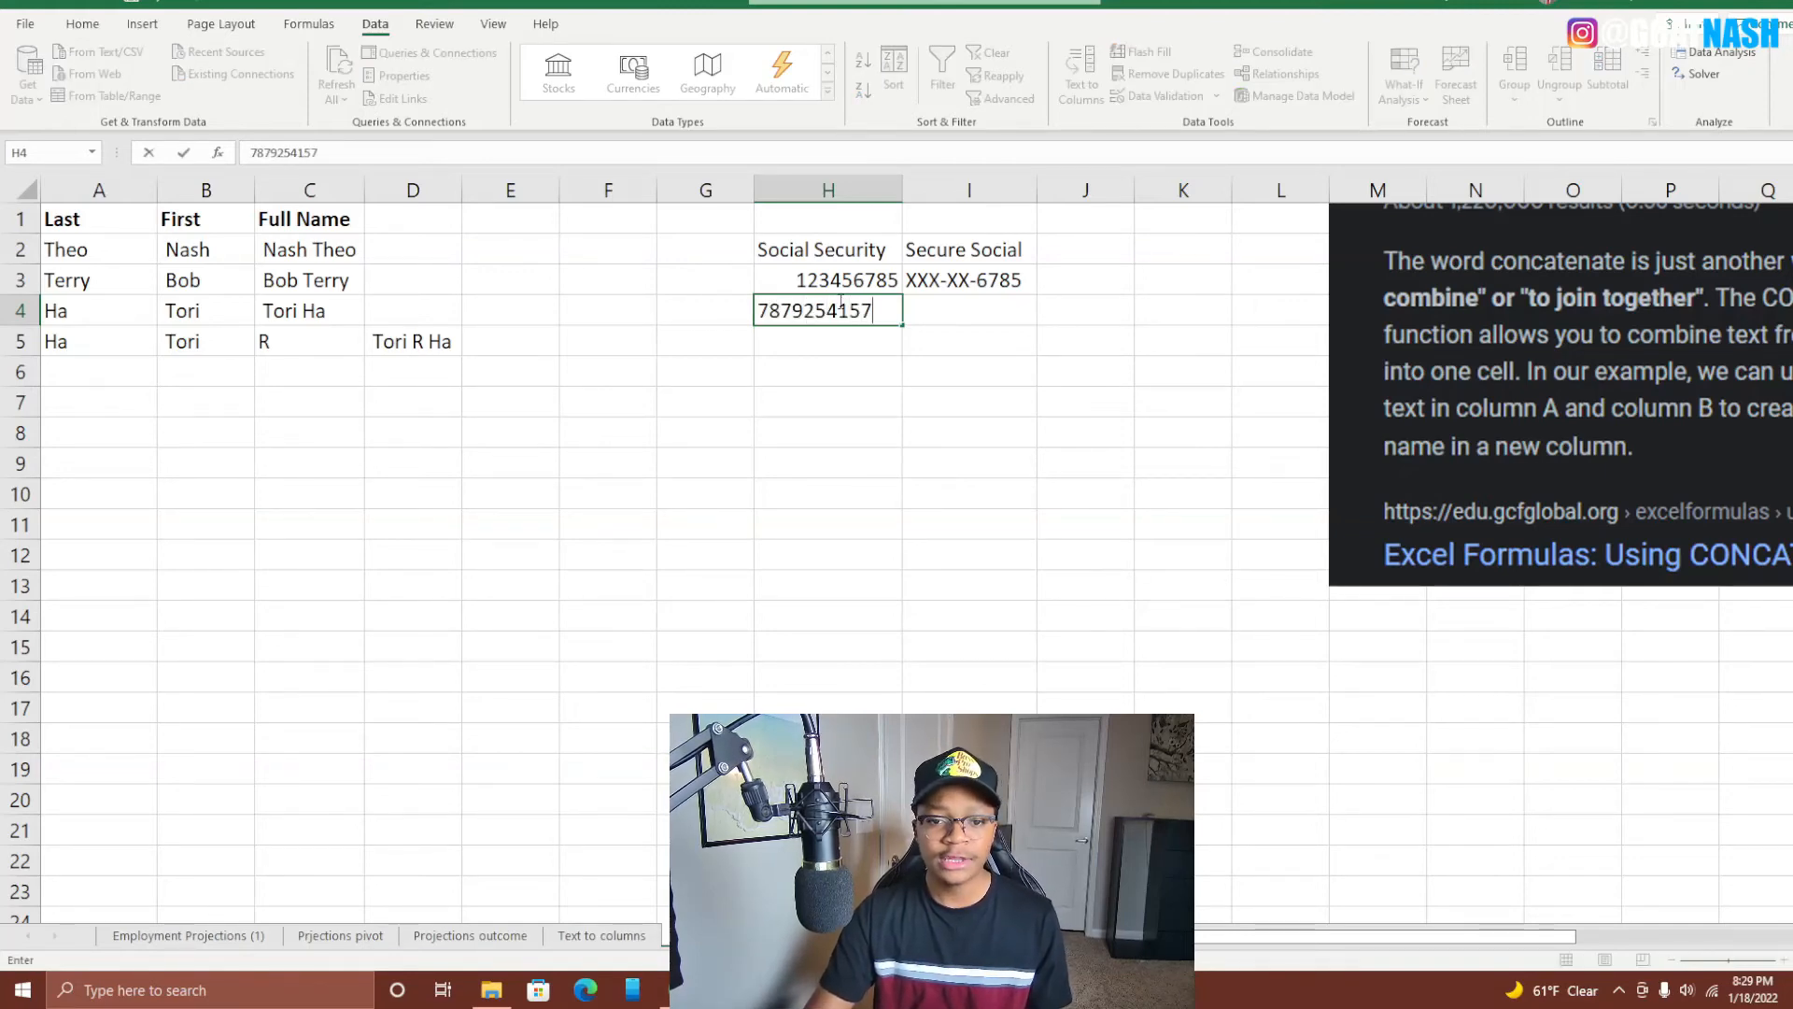
{"action": "key", "text": "Return"}
{"action": "double_click", "coordinate": [822, 311]}
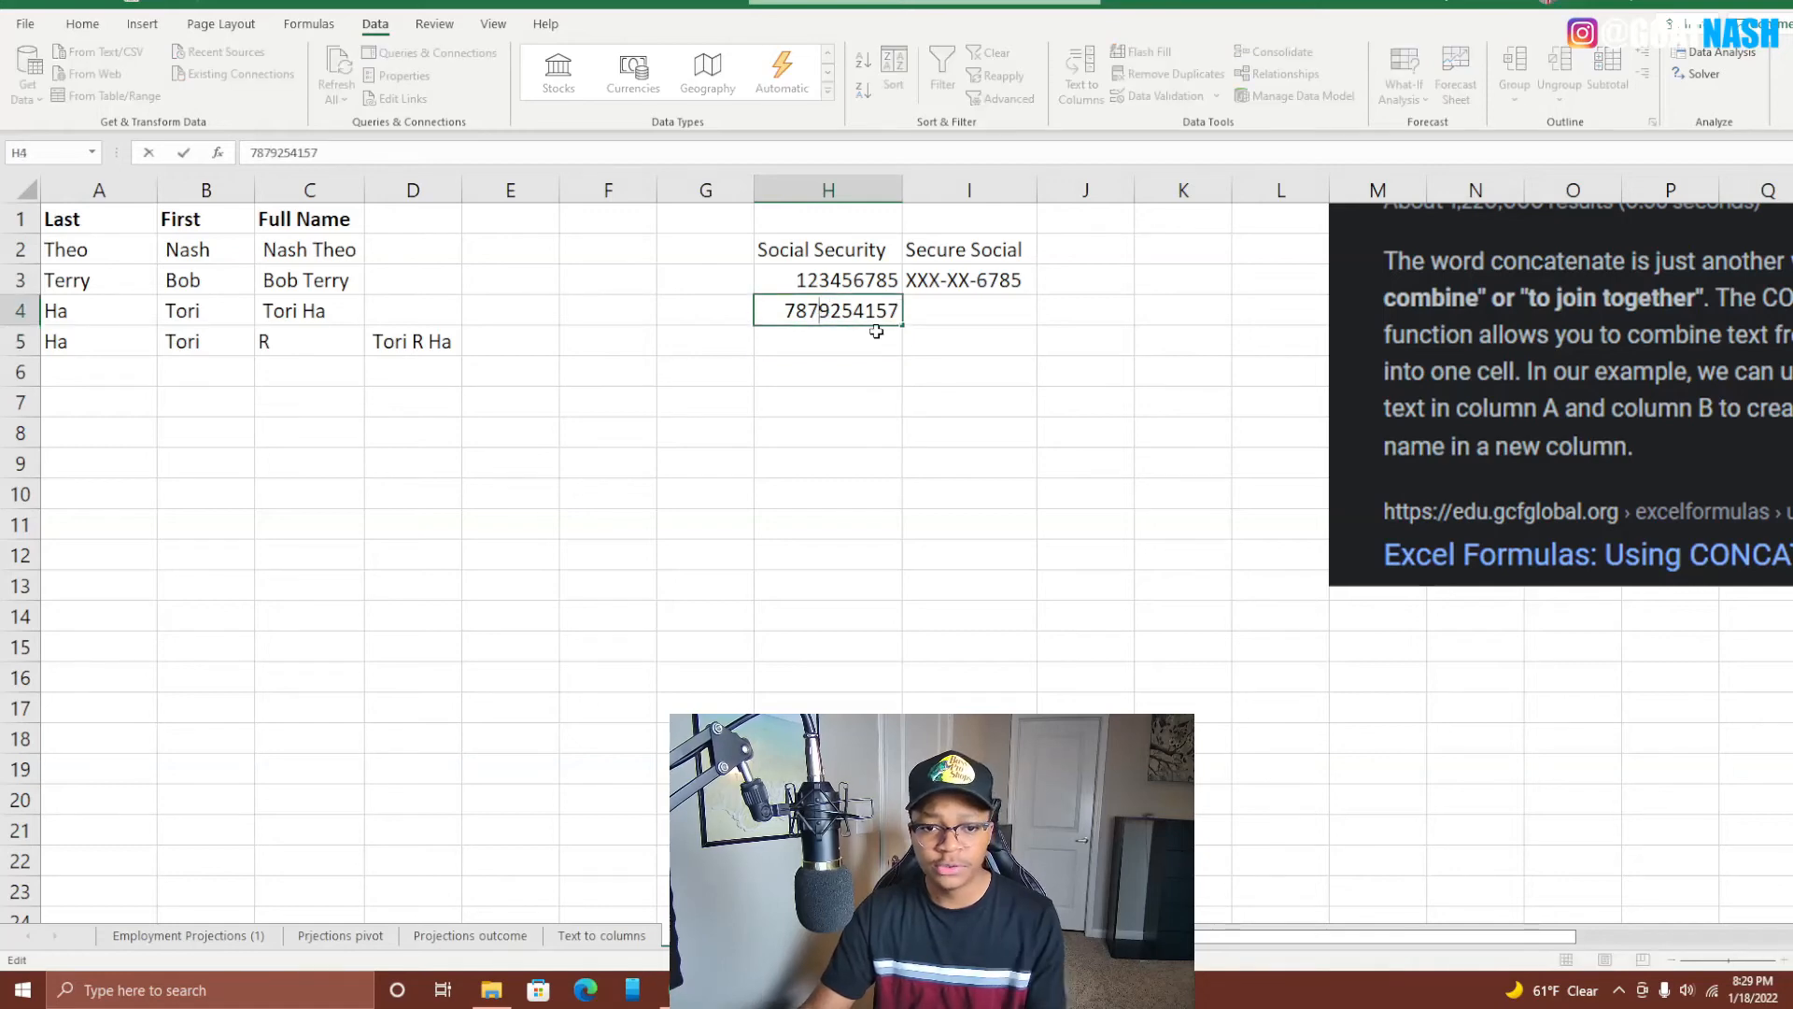
{"action": "key", "text": "BackSpace"}
{"action": "key", "text": "Return"}
Fill I3's masking formula down to I4, review the H4 value, and select I8.
{"action": "left_click", "coordinate": [933, 285]}
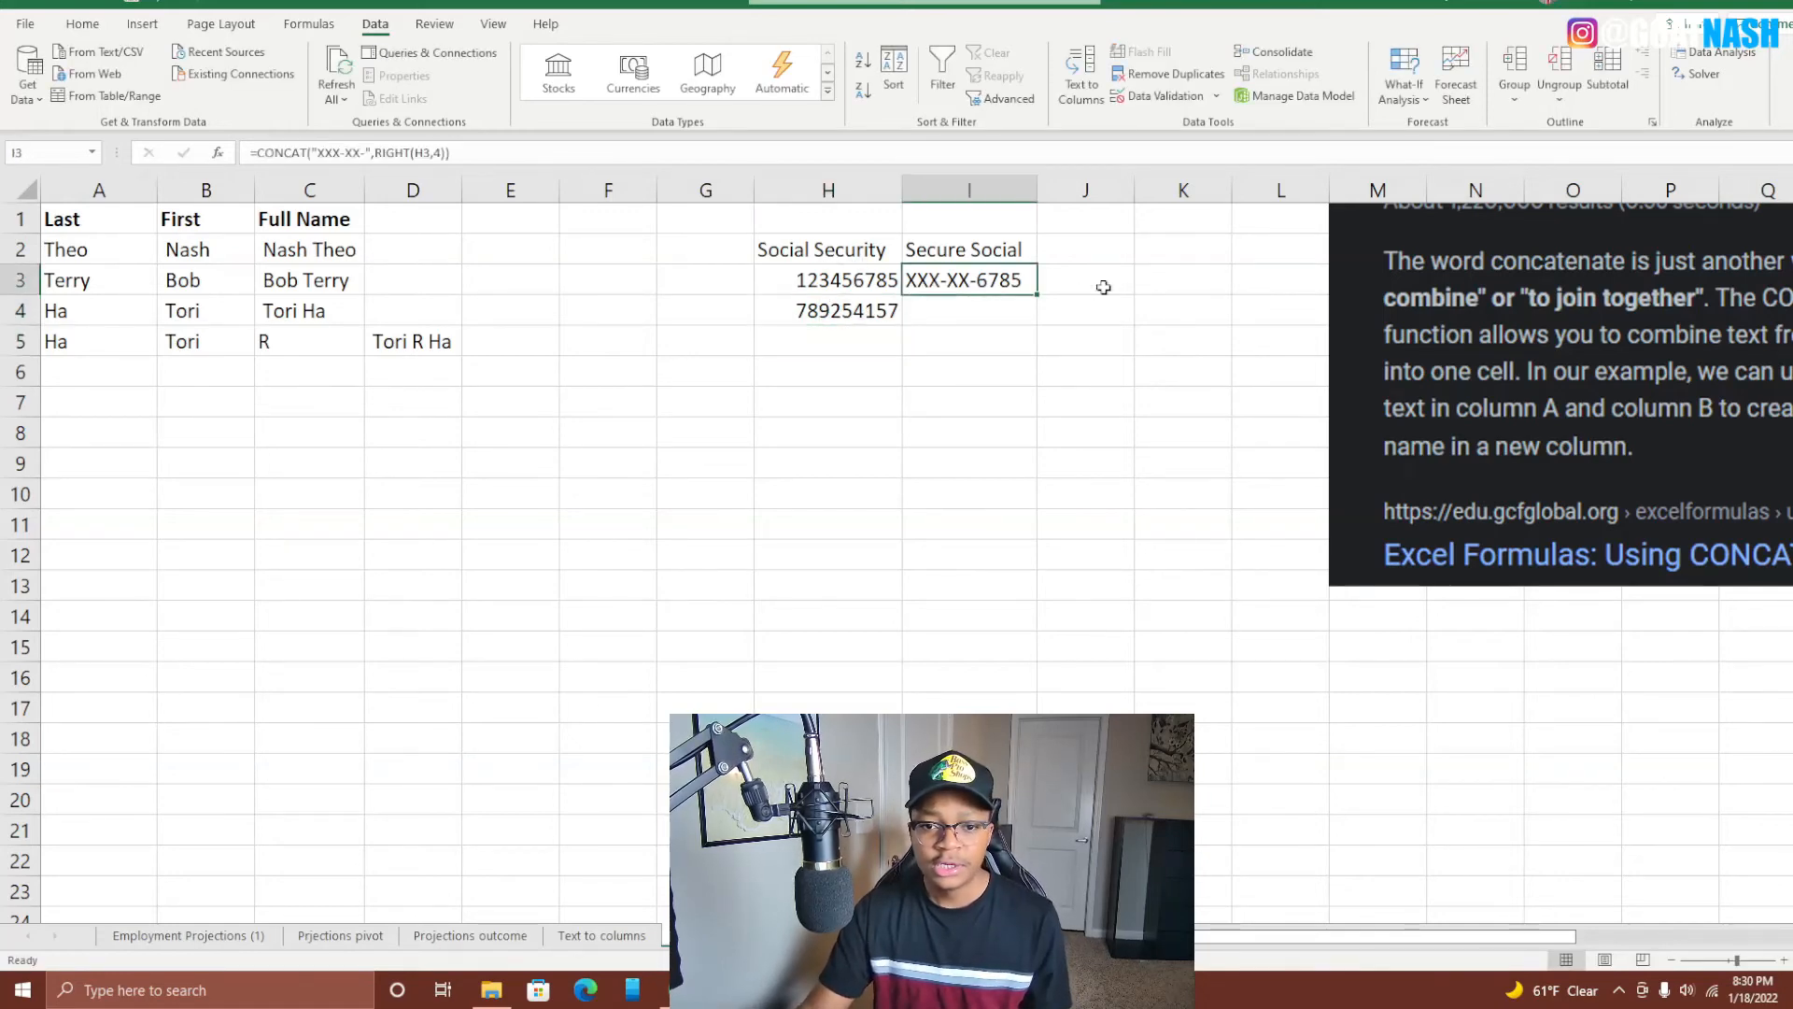
{"action": "left_click_drag", "start_coordinate": [1038, 297], "coordinate": [1045, 336]}
{"action": "left_click", "coordinate": [1005, 464]}
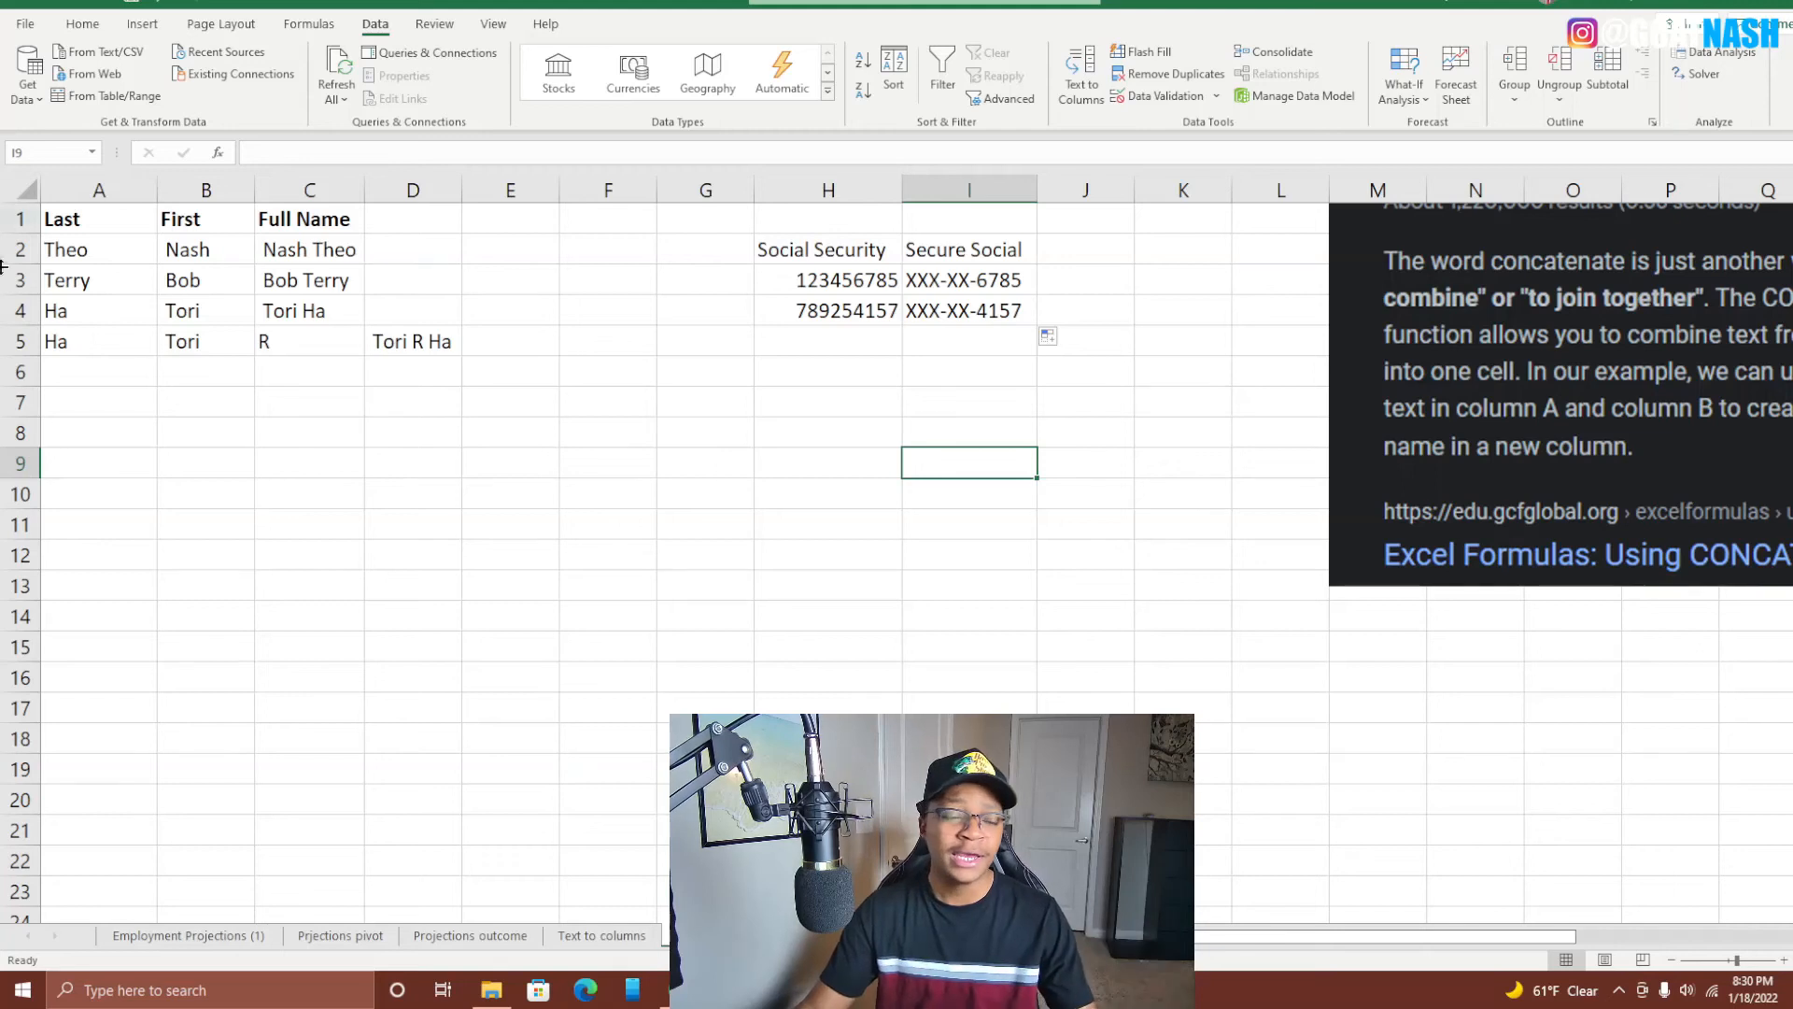
{"action": "left_click", "coordinate": [86, 249]}
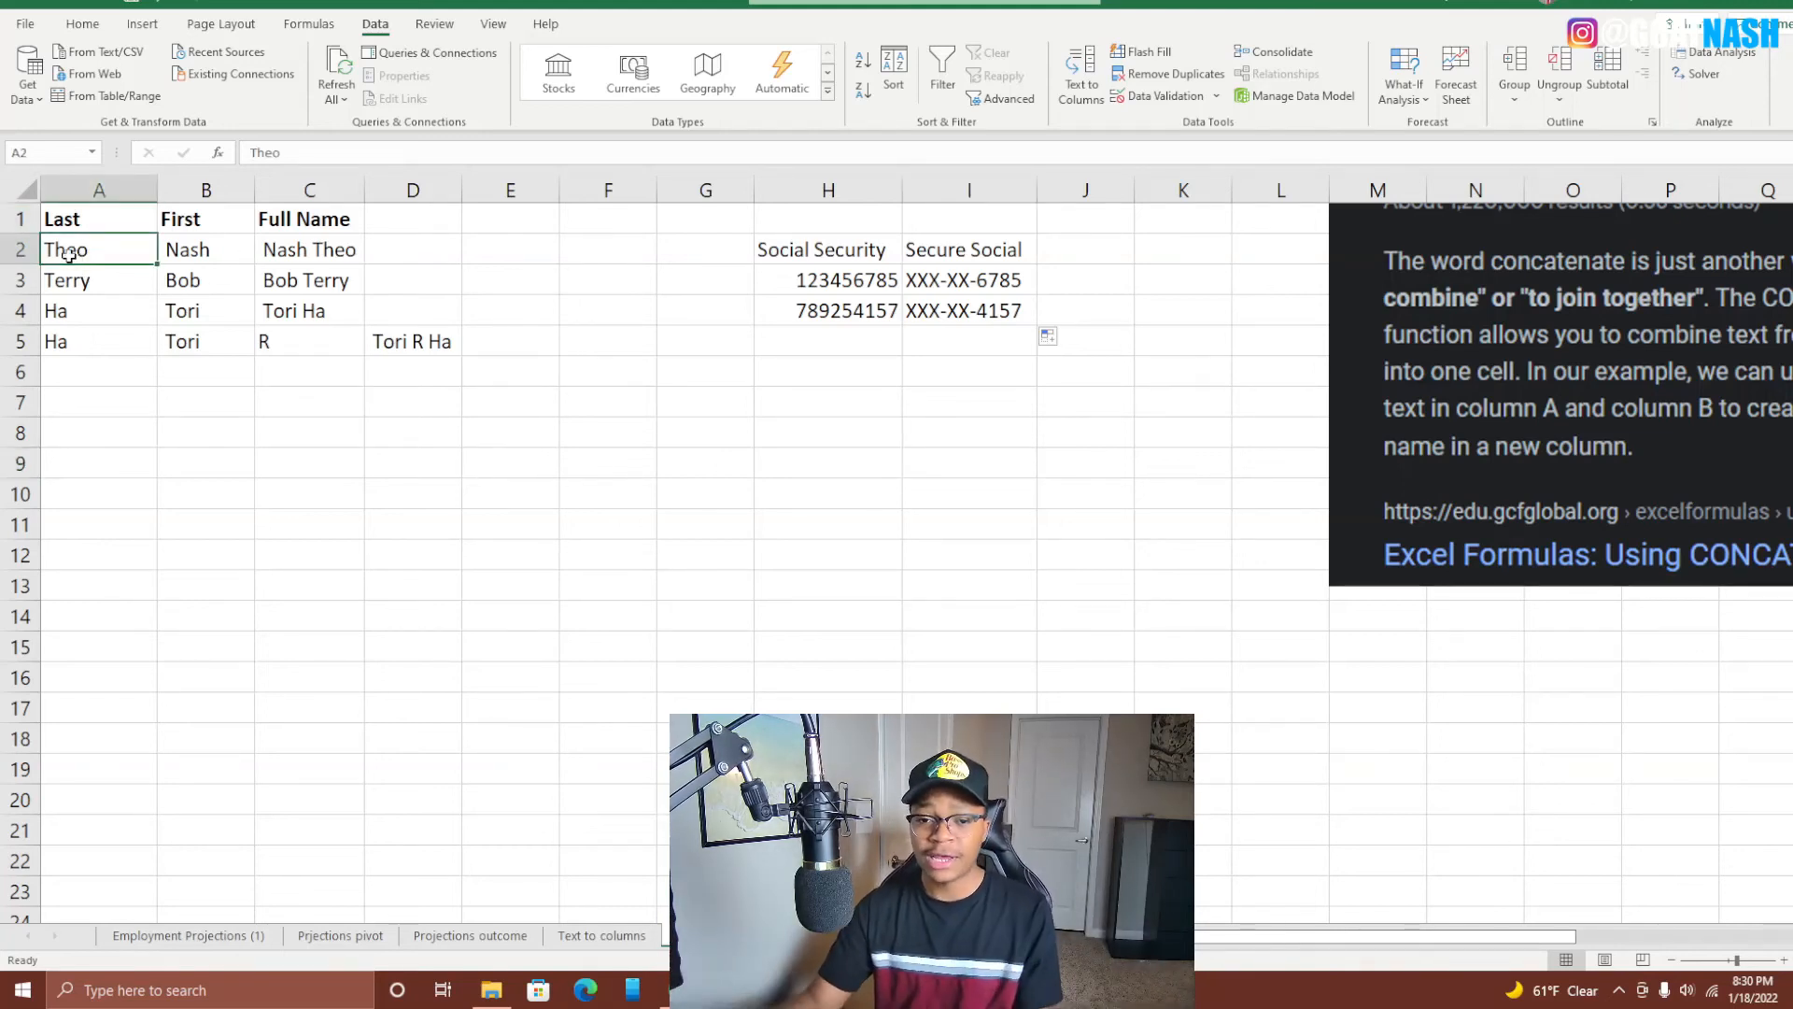
{"action": "left_click", "coordinate": [834, 301]}
{"action": "left_click", "coordinate": [826, 276]}
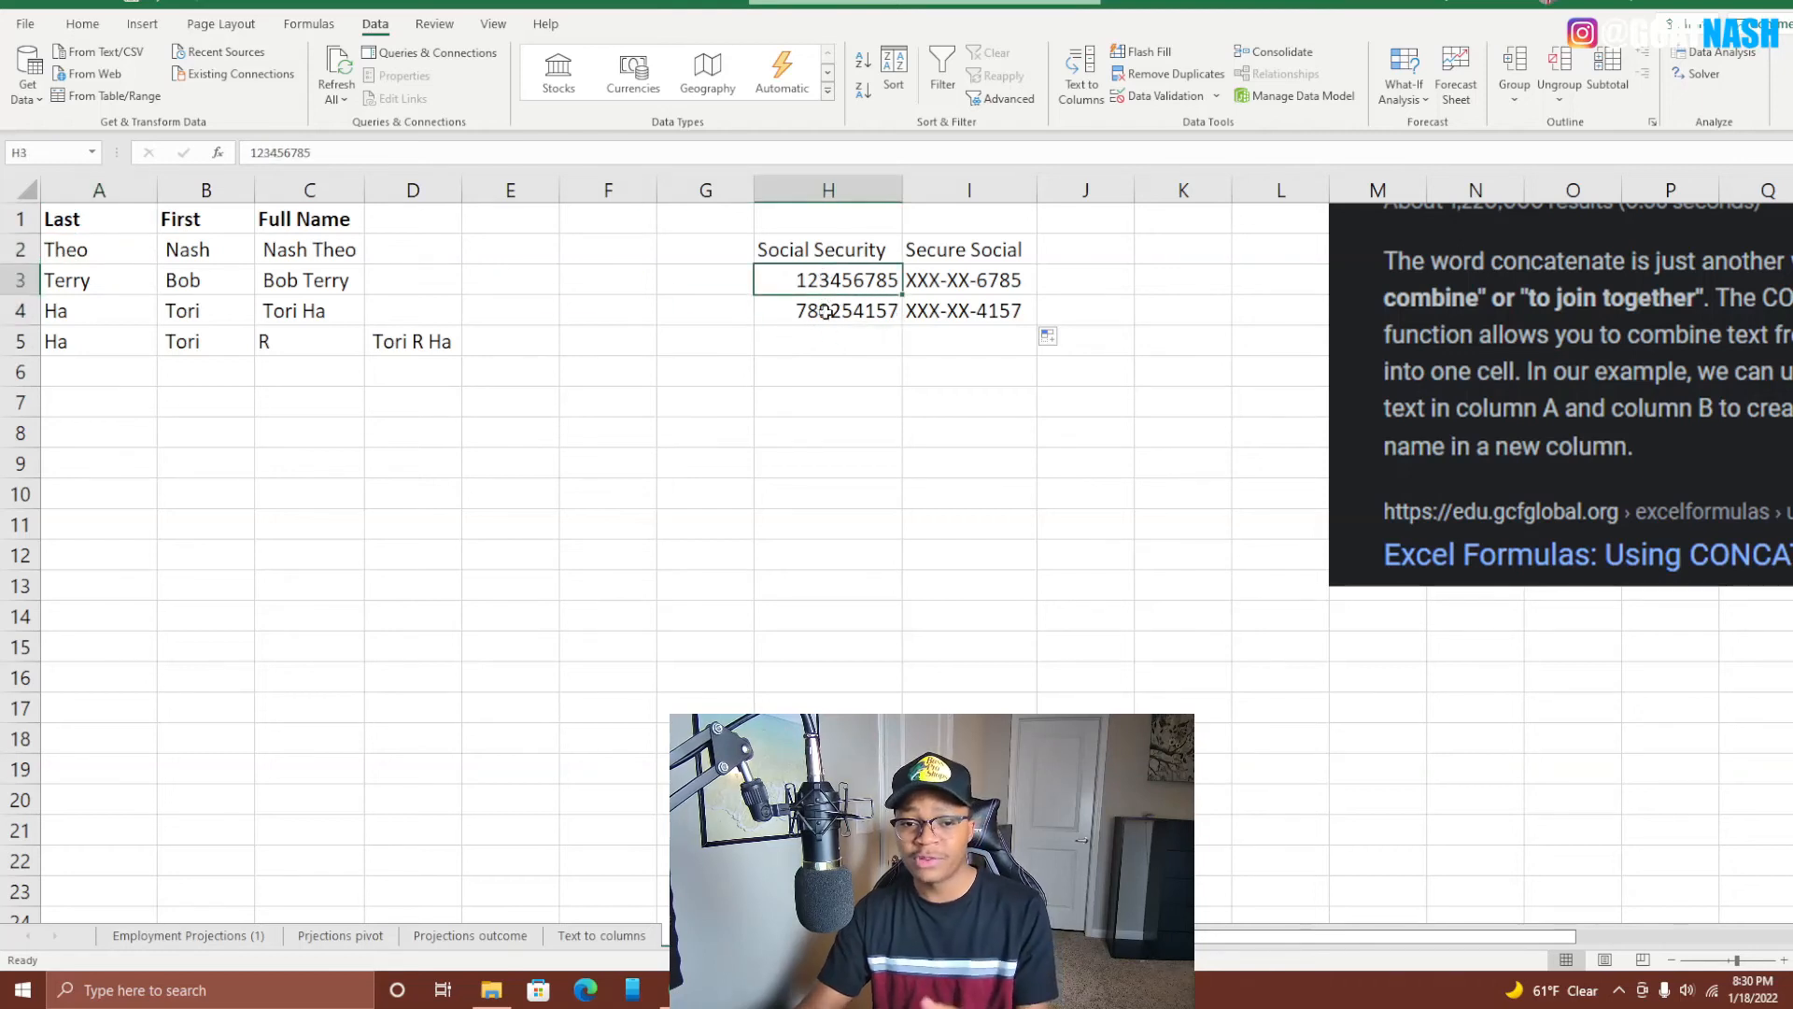
{"action": "left_click", "coordinate": [800, 481]}
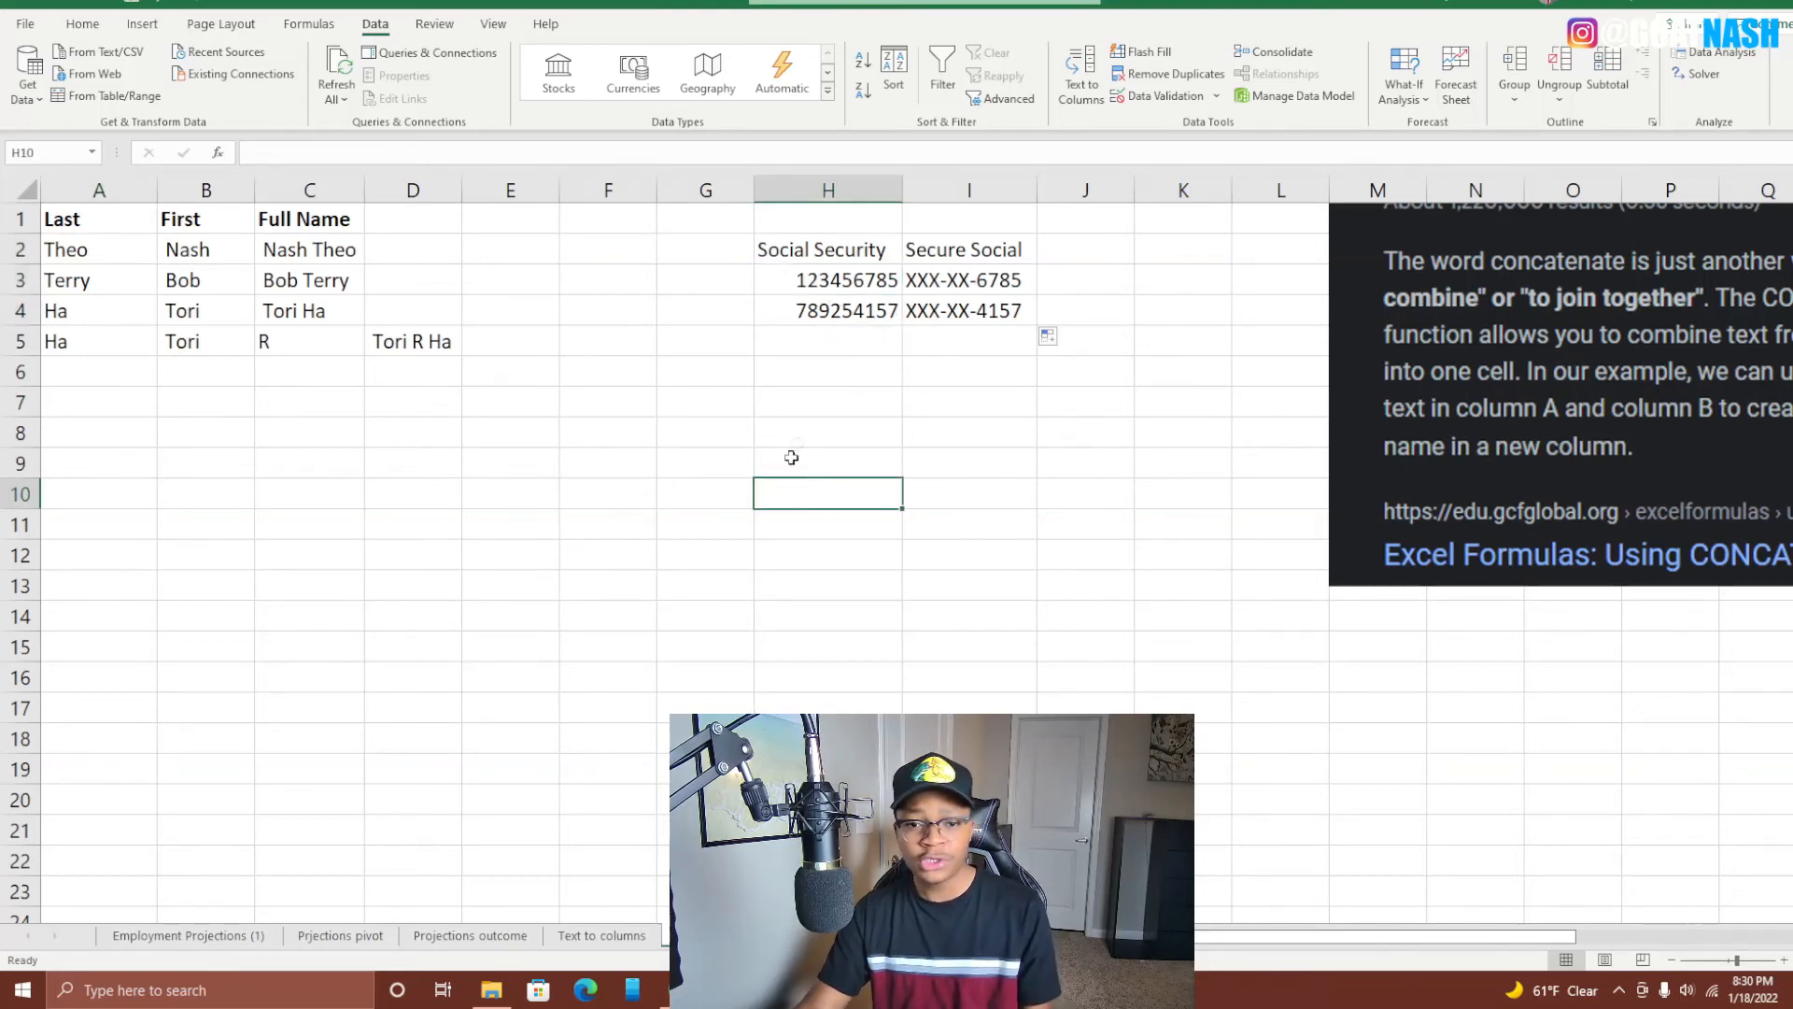
{"action": "left_click", "coordinate": [804, 430]}
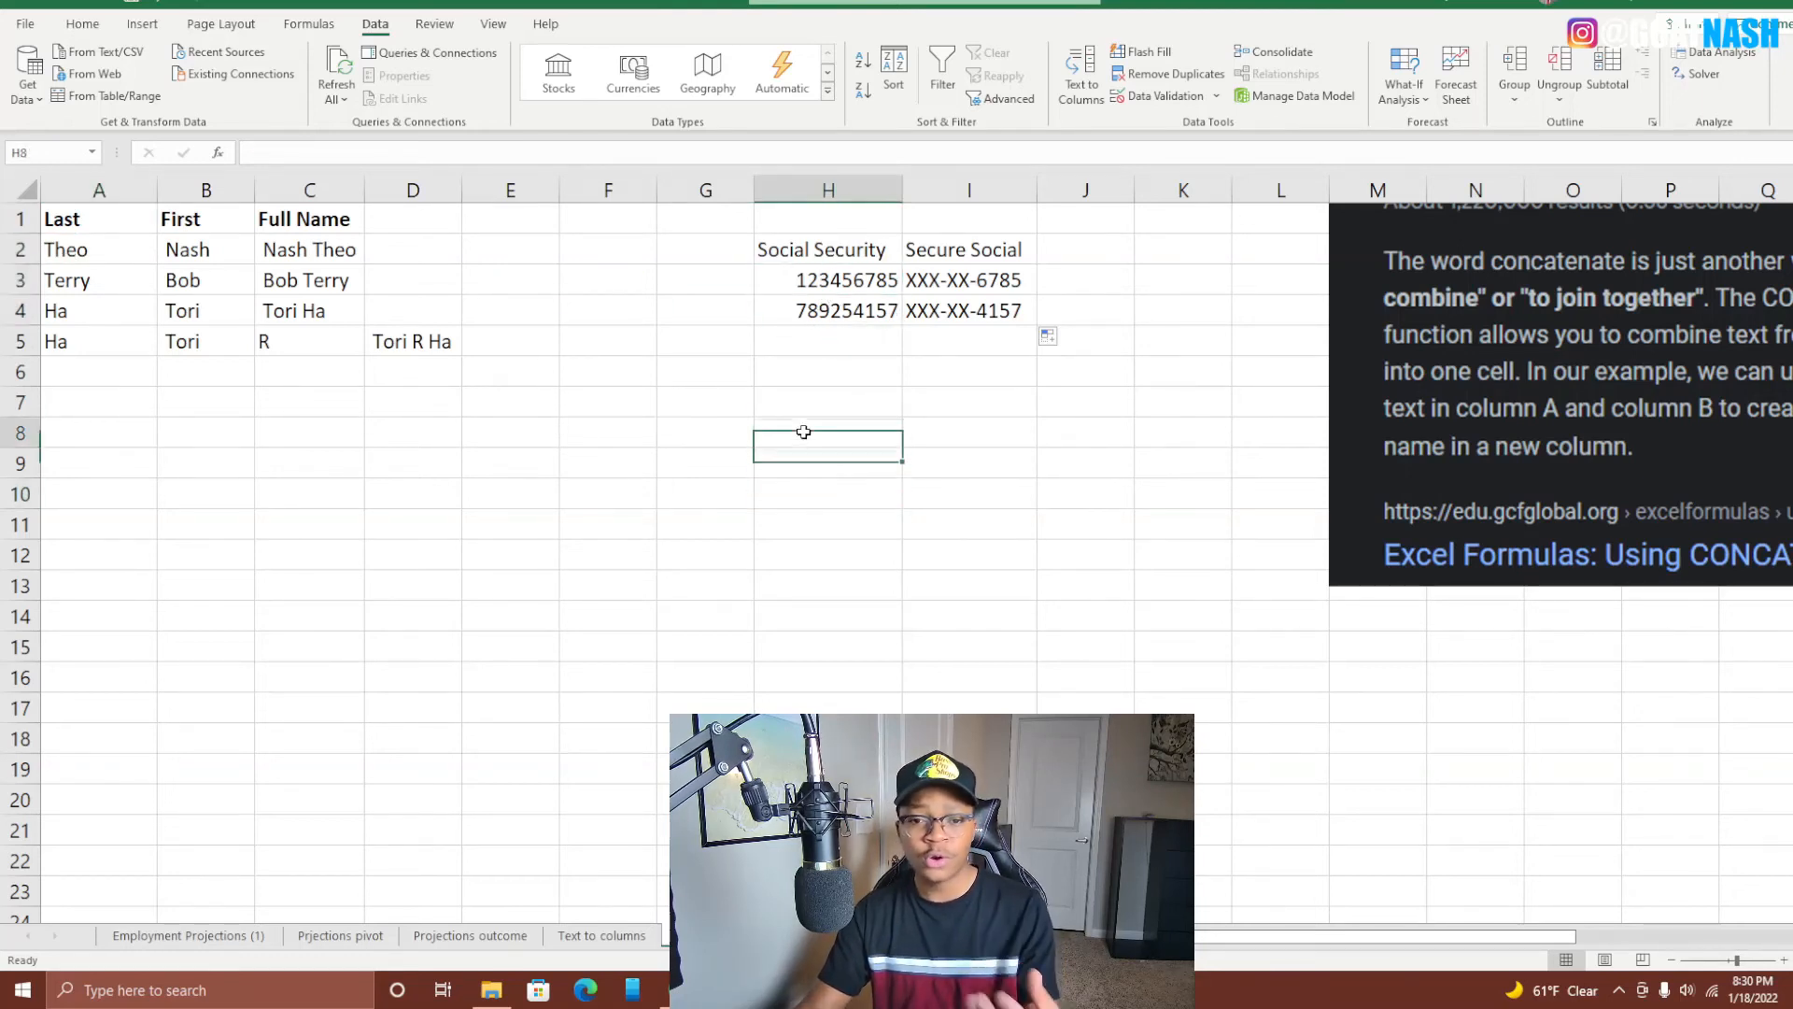
{"action": "left_click", "coordinate": [930, 437]}
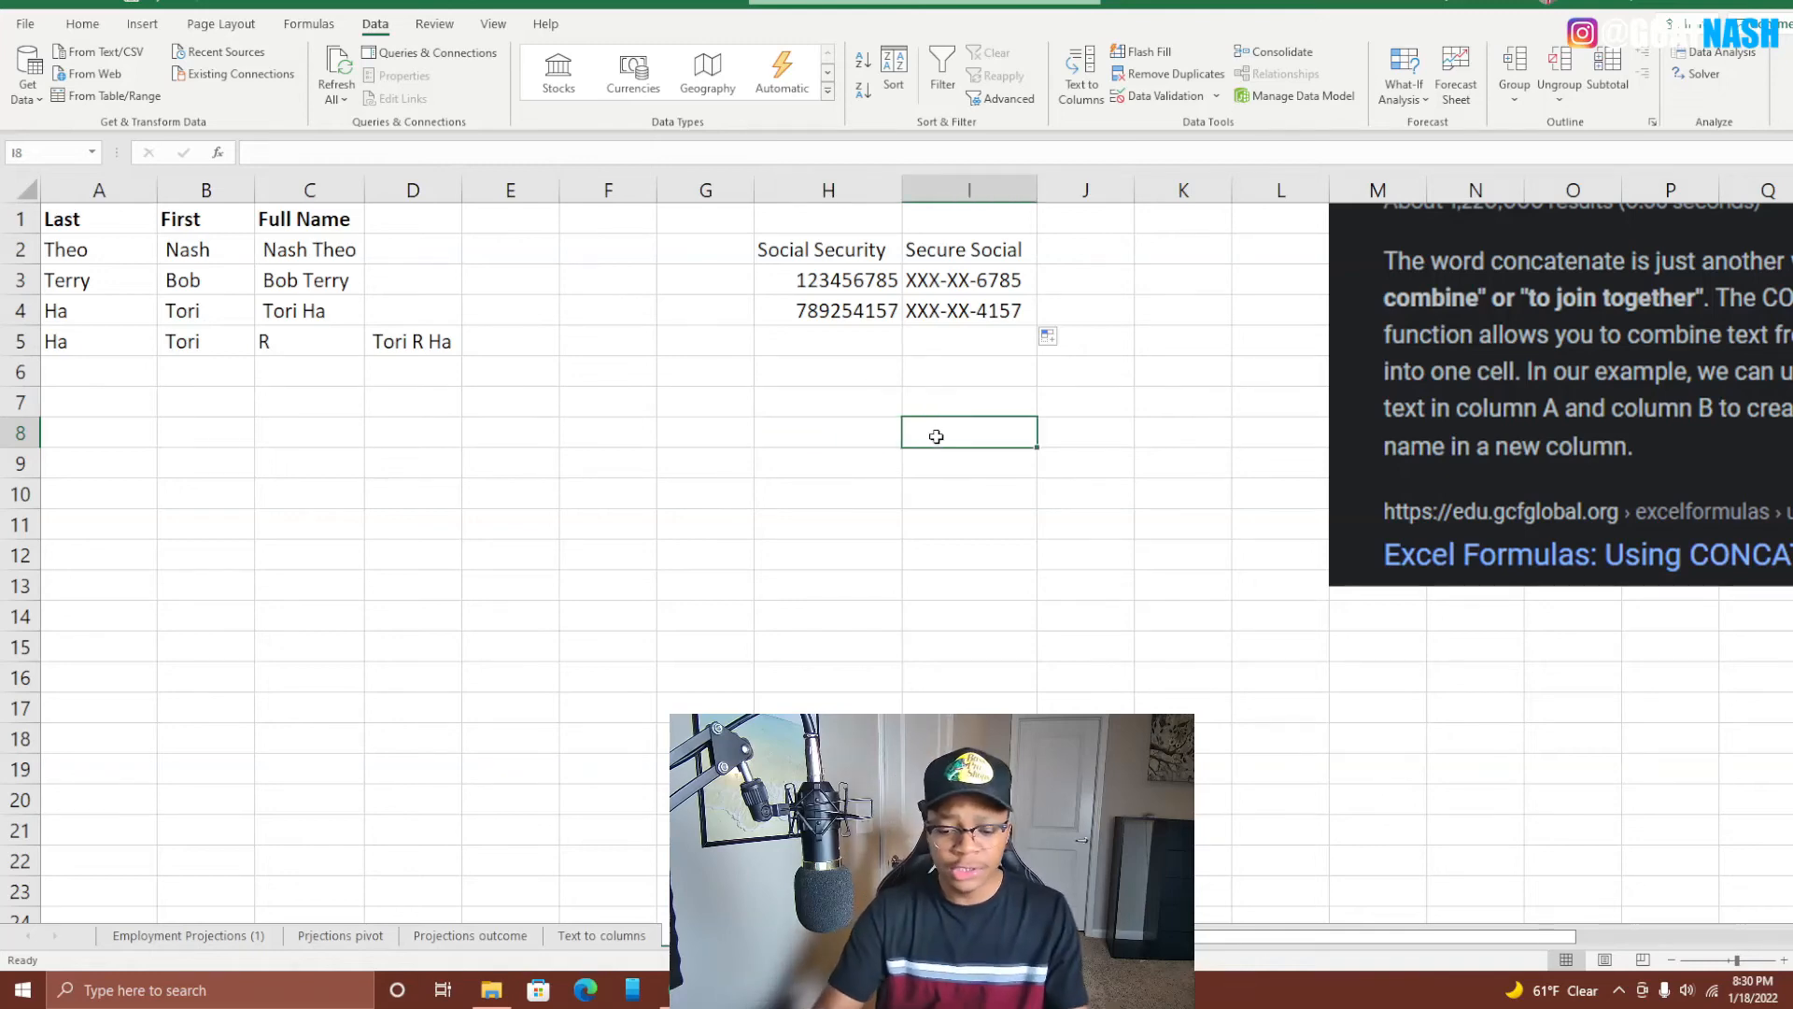
In I8, type =CONCAT(C2," IS FULL NAME"), correcting the mistyped text.
{"action": "type", "text": "=CONCAT(("}
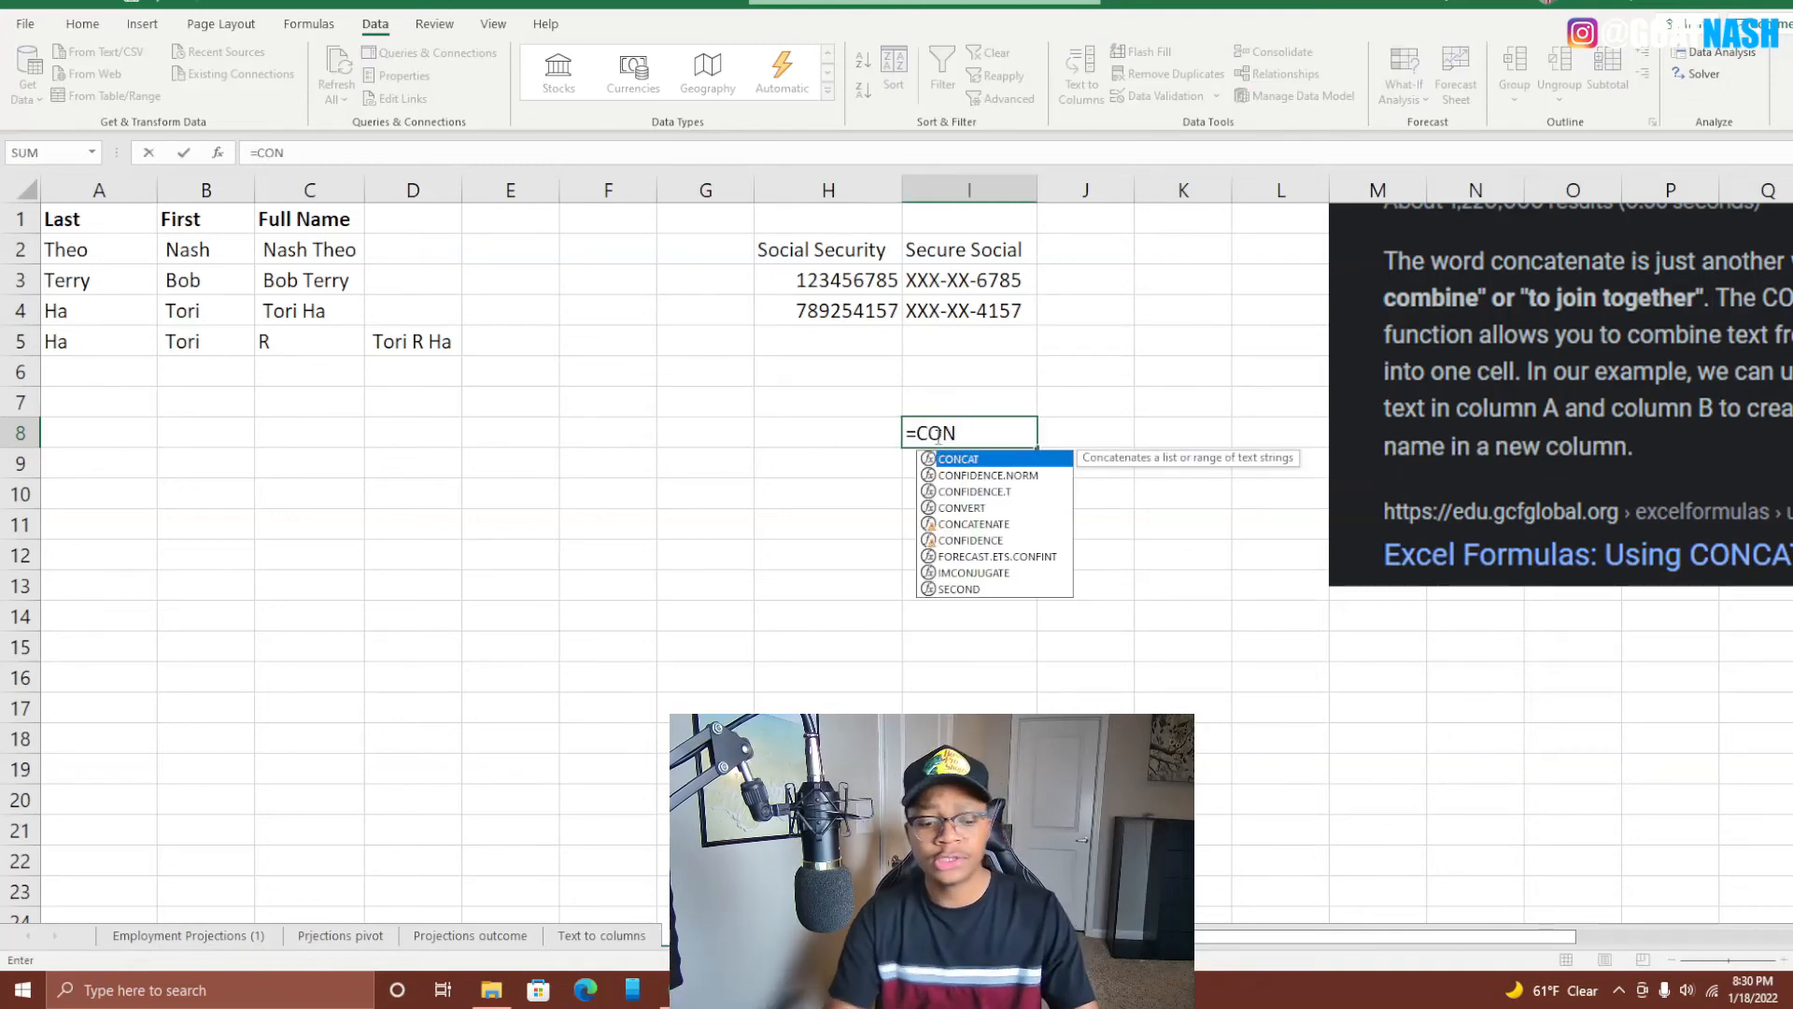
{"action": "key", "text": "Tab"}
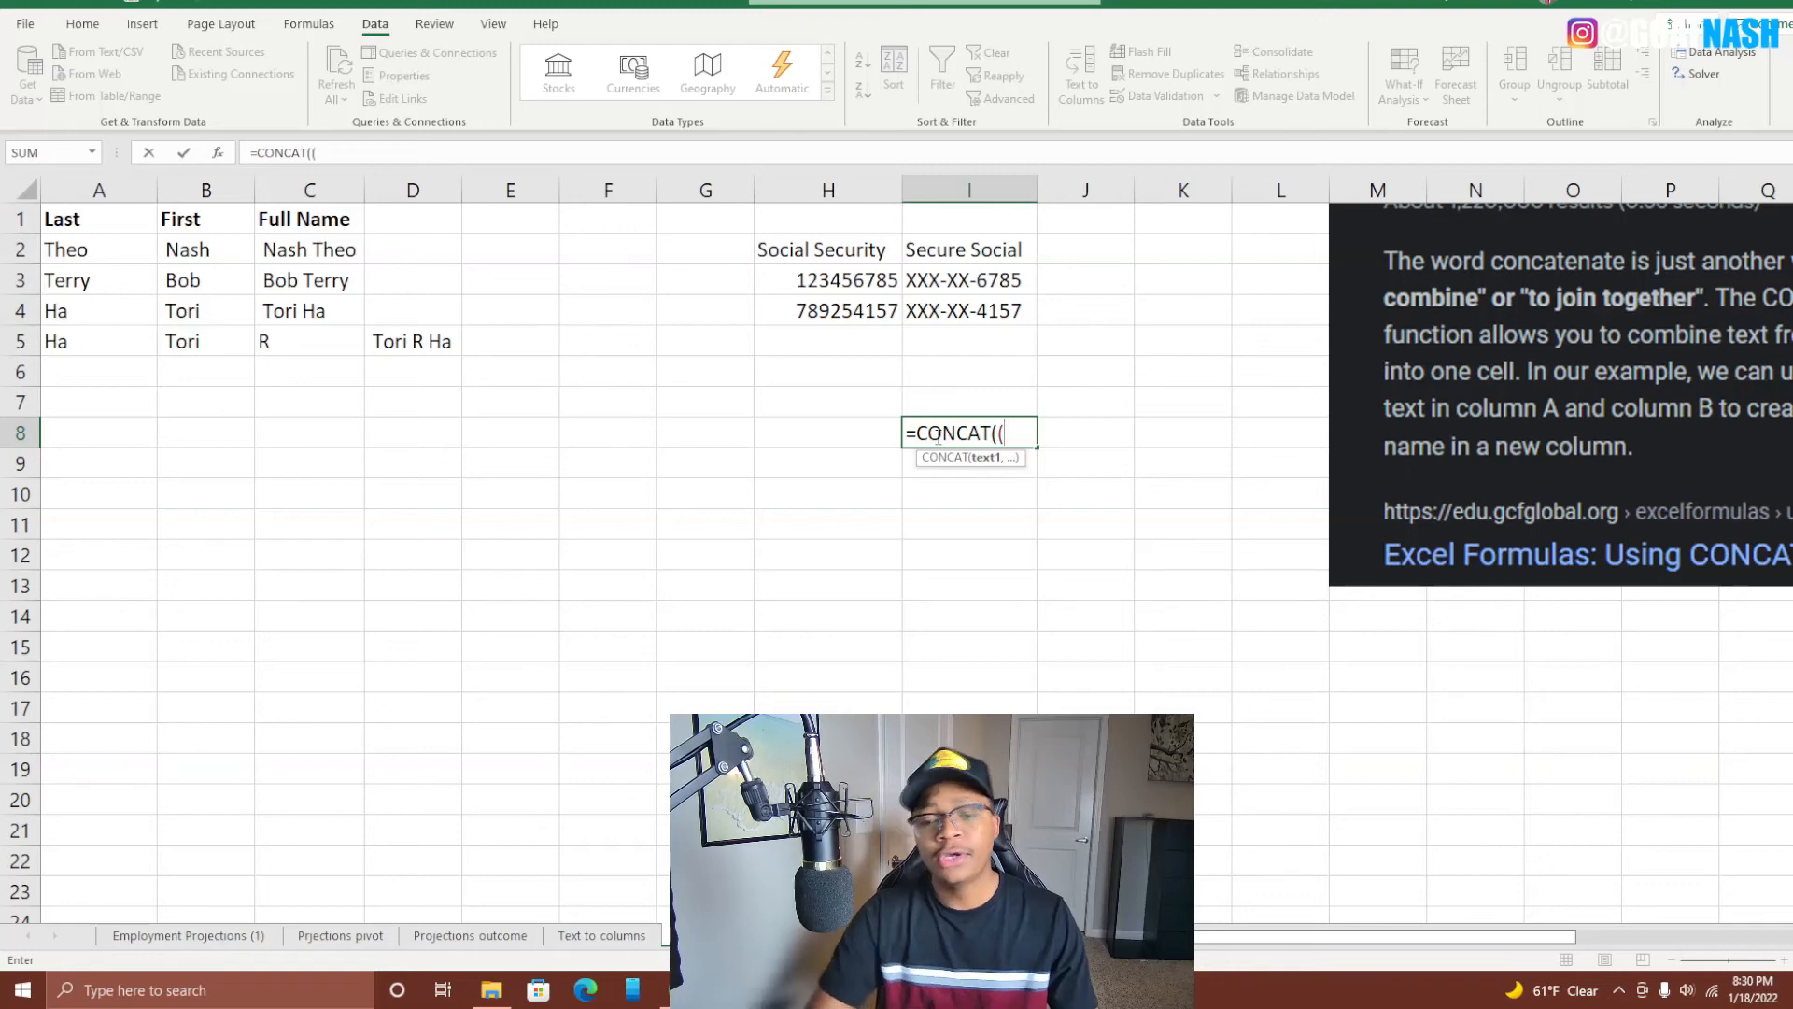
{"action": "type", "text": "("}
{"action": "key", "text": "Up"}
{"action": "key", "text": "Up"}
{"action": "key", "text": "Up"}
{"action": "key", "text": "Left"}
{"action": "key", "text": "Left"}
{"action": "key", "text": "Left"}
{"action": "key", "text": "Left"}
{"action": "key", "text": "Left"}
{"action": "key", "text": "Left"}
{"action": "key", "text": "Left"}
{"action": "key", "text": "Up"}
{"action": "key", "text": "Up"}
{"action": "key", "text": "Up"}
{"action": "key", "text": "Right"}
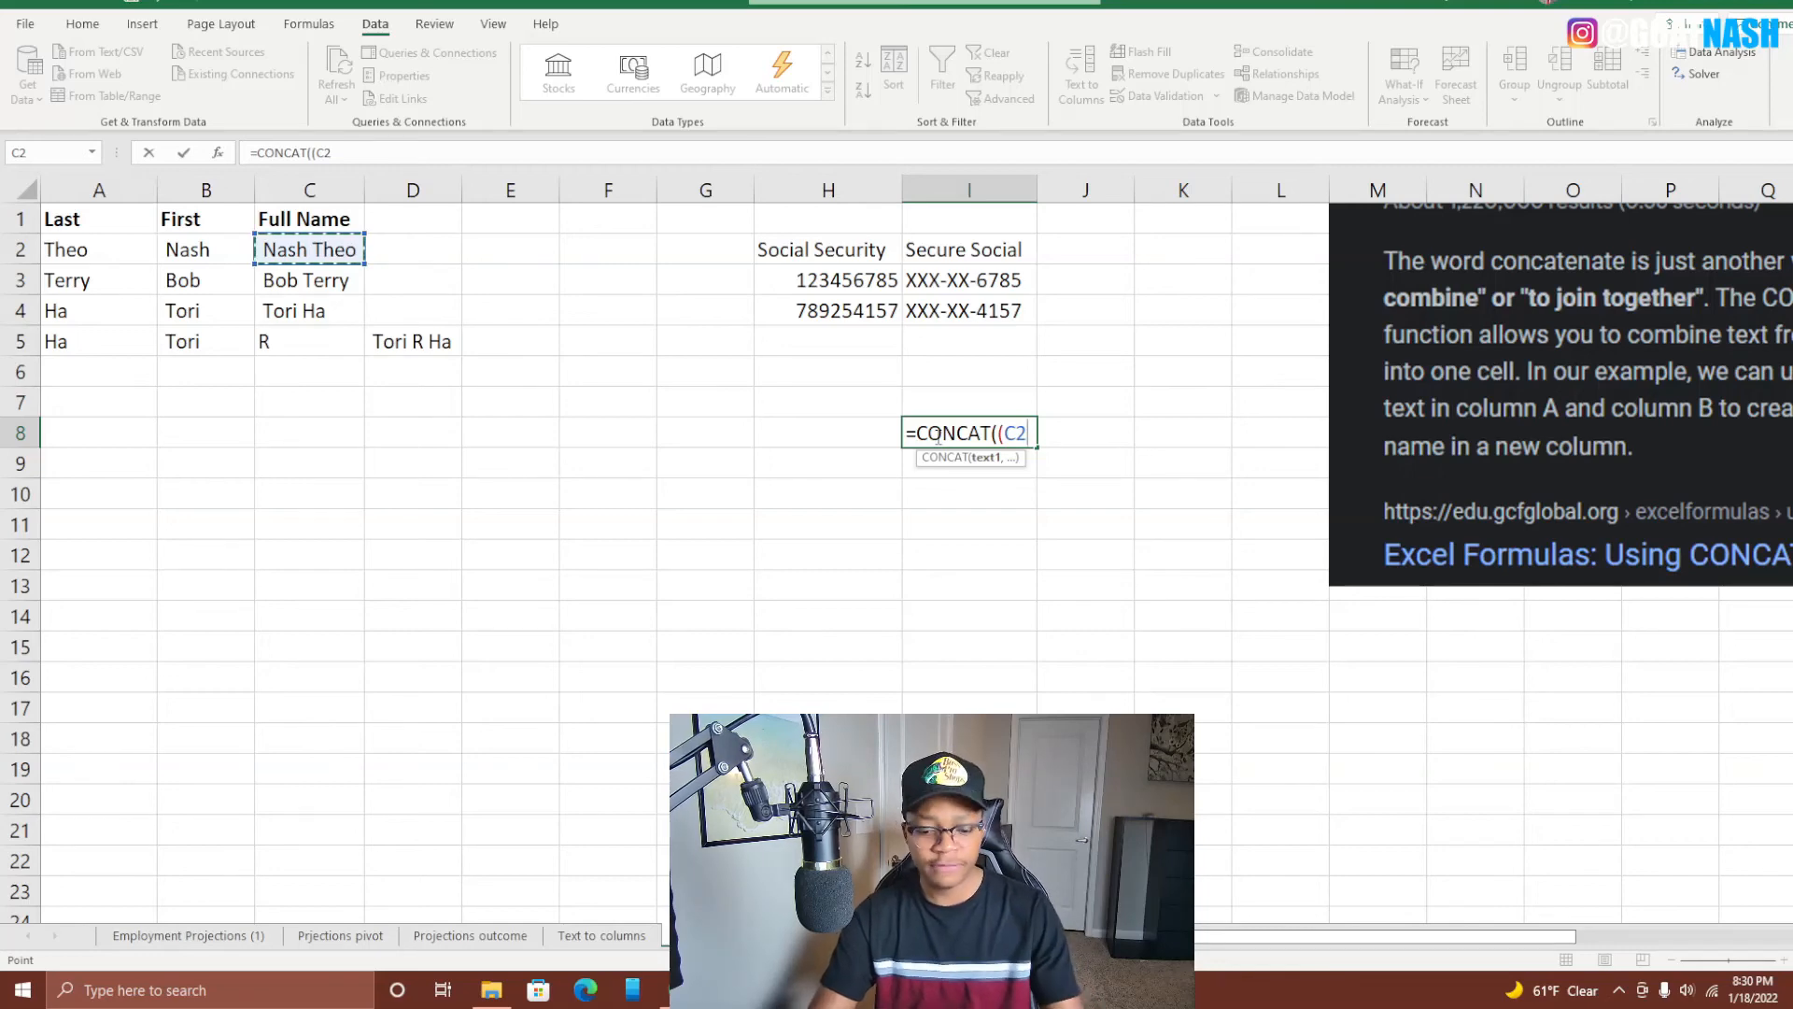
{"action": "type", "text": ","}
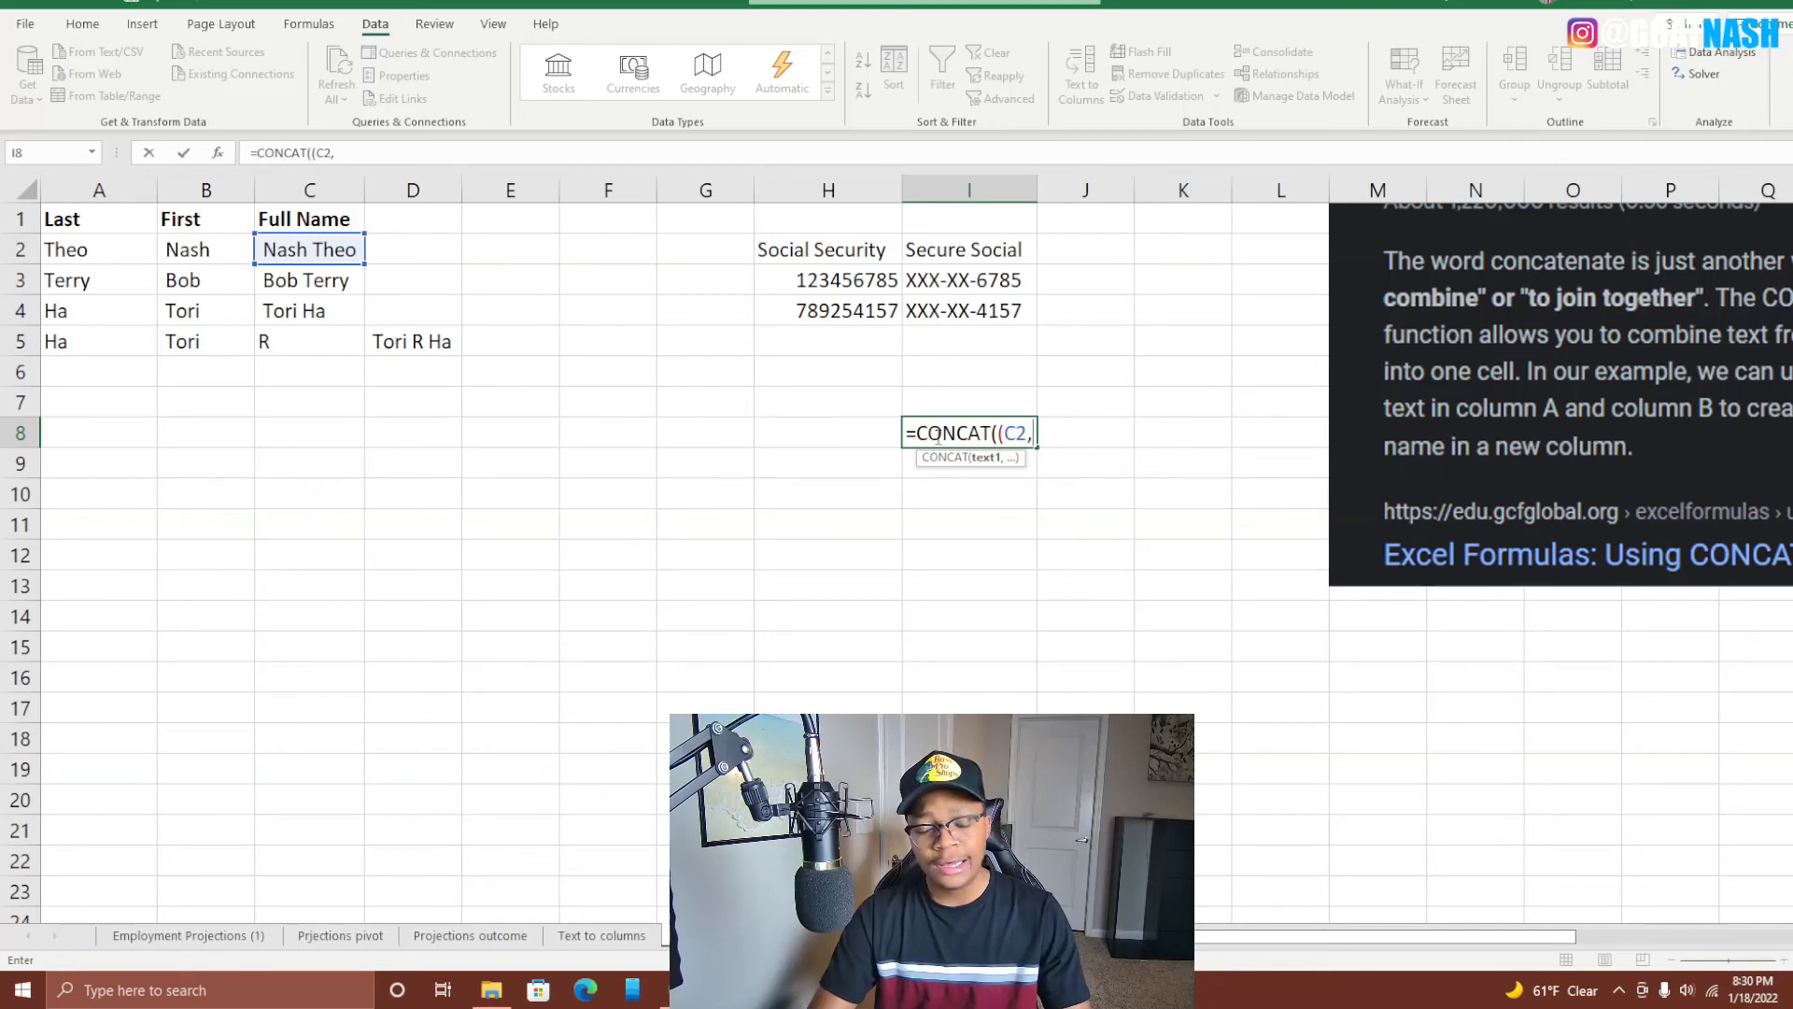
{"action": "type", "text": "\""}
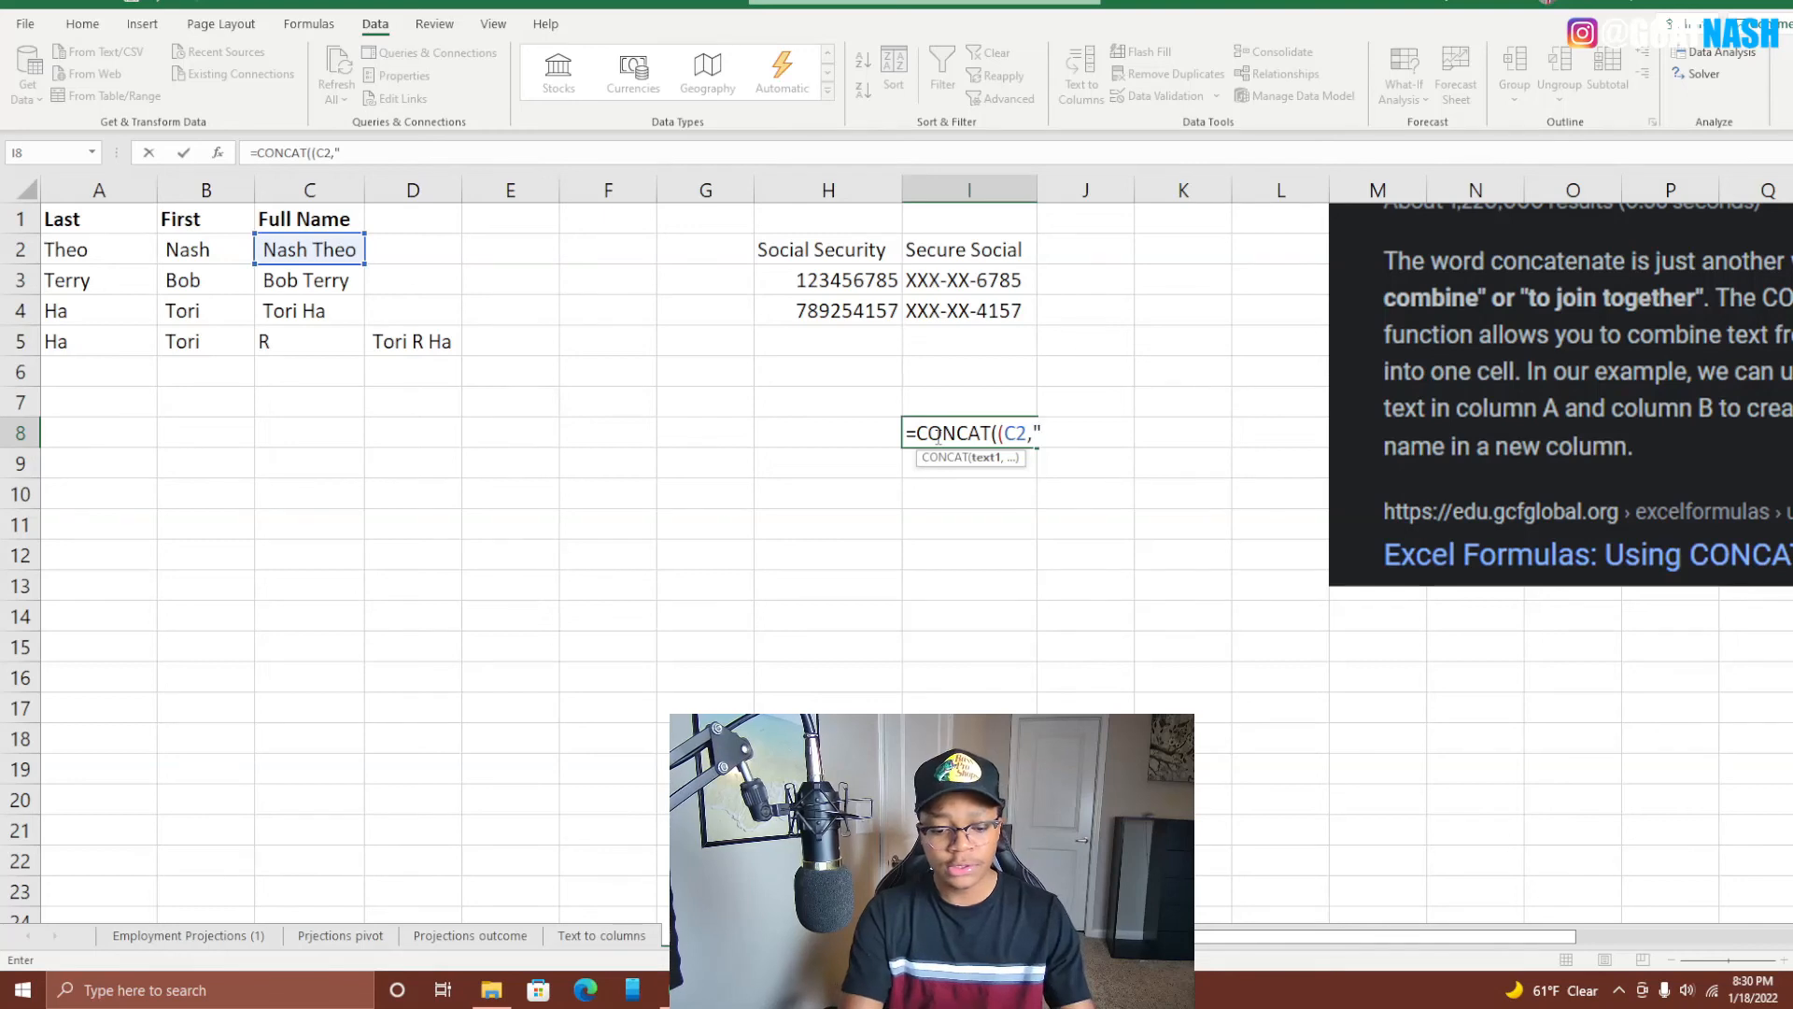
{"action": "type", "text": " IS "}
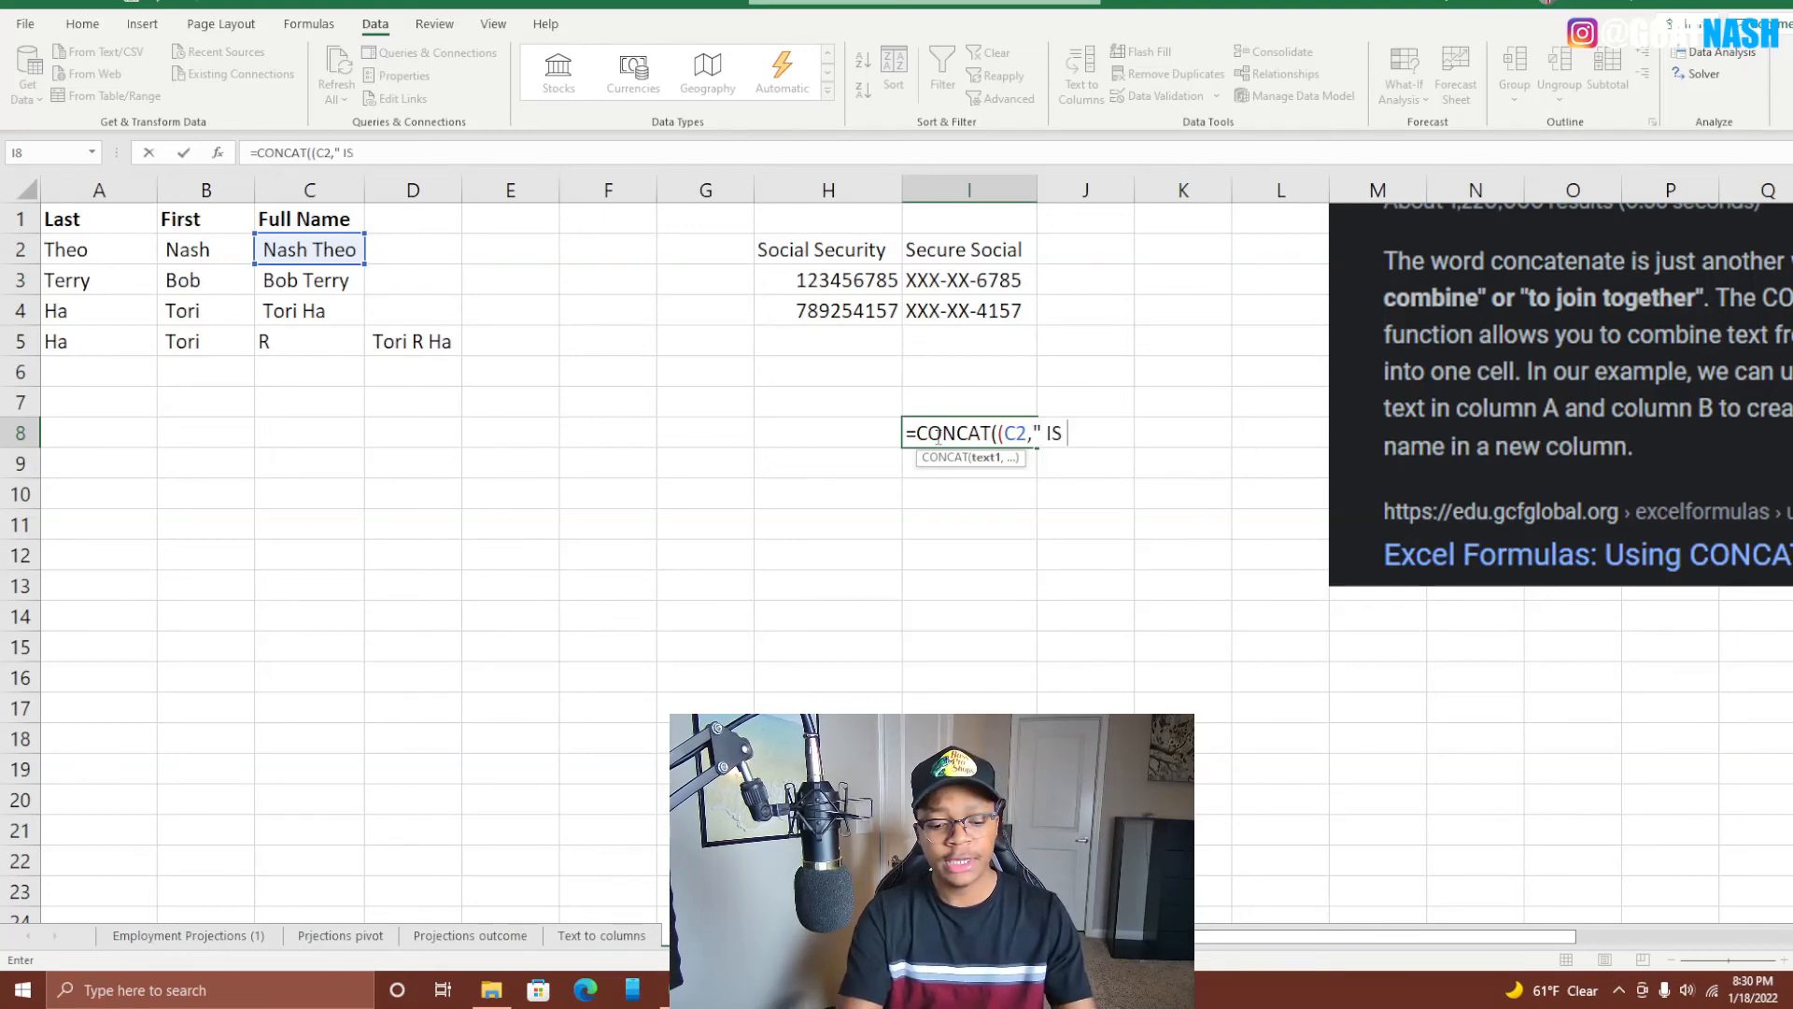
{"action": "type", "text": "FULLO NA\\\\"}
{"action": "key", "text": "BackSpace"}
{"action": "key", "text": "BackSpace"}
{"action": "key", "text": "BackSpace"}
{"action": "key", "text": "BackSpace"}
{"action": "key", "text": "BackSpace"}
{"action": "key", "text": "BackSpace"}
{"action": "type", "text": "NAME"}
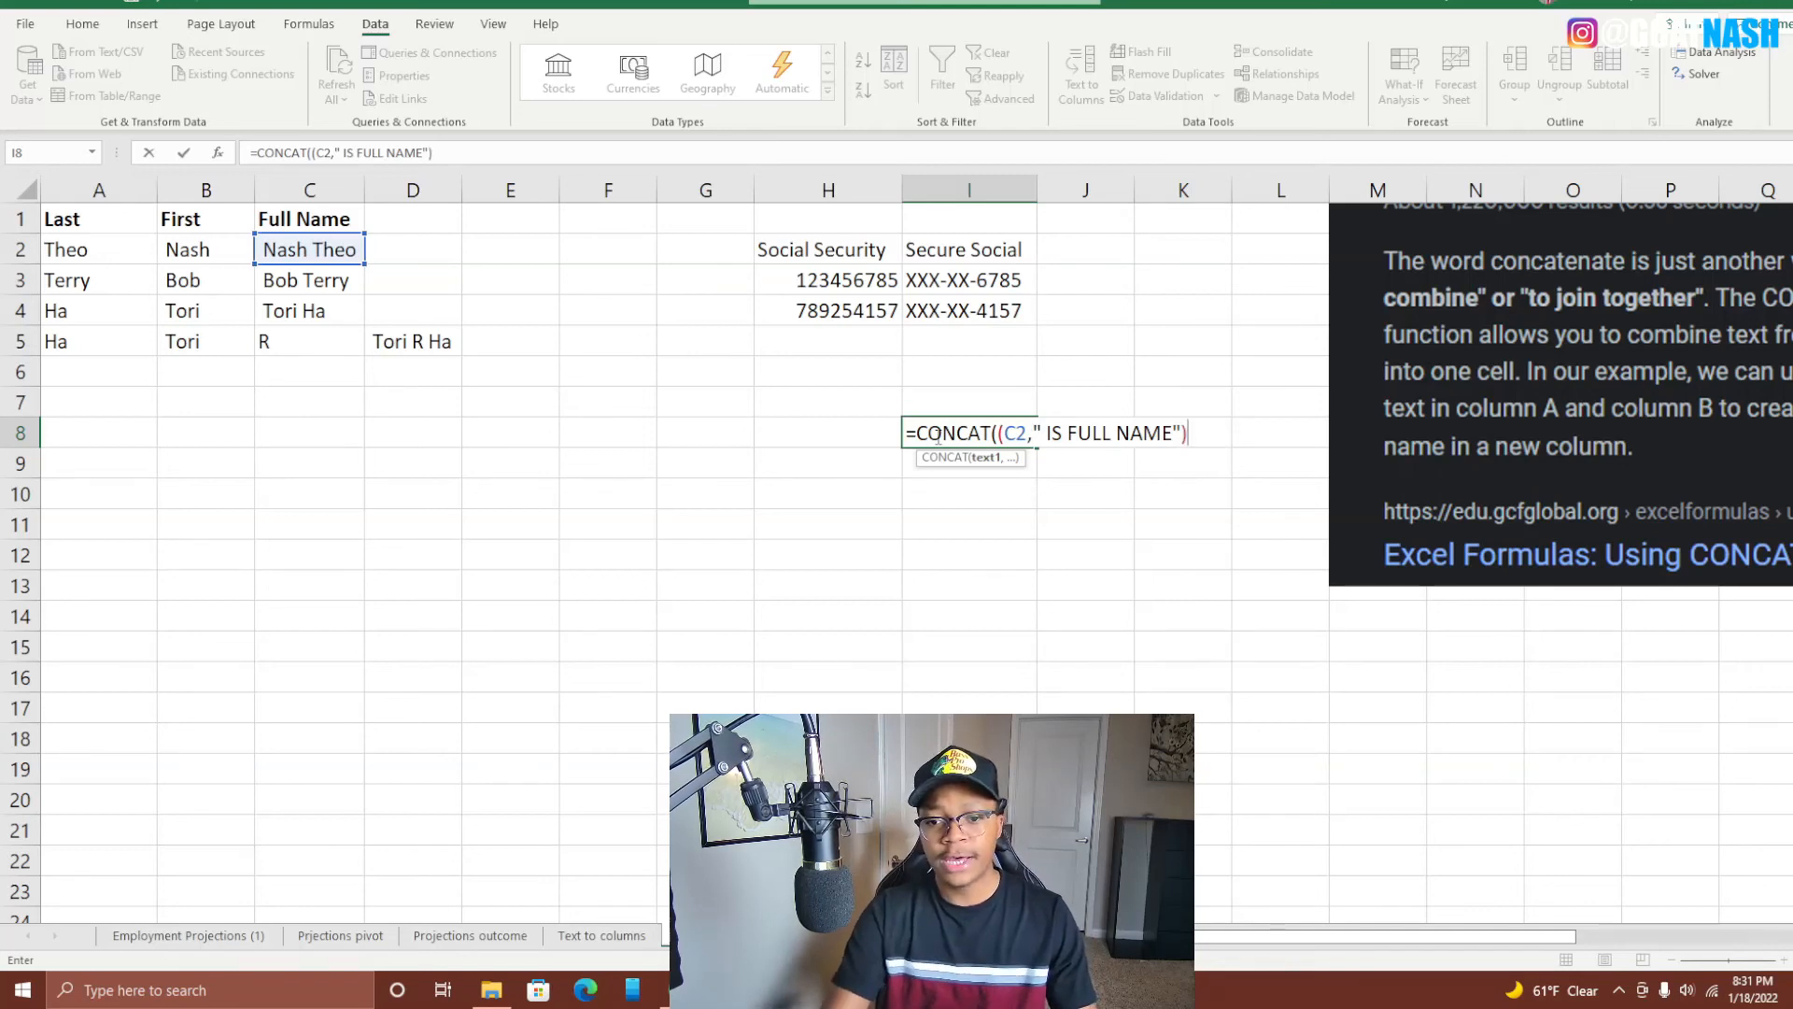
Dismiss the formula error, delete the extra opening parenthesis, and commit the formula.
{"action": "key", "text": "Return"}
{"action": "left_click", "coordinate": [886, 586]}
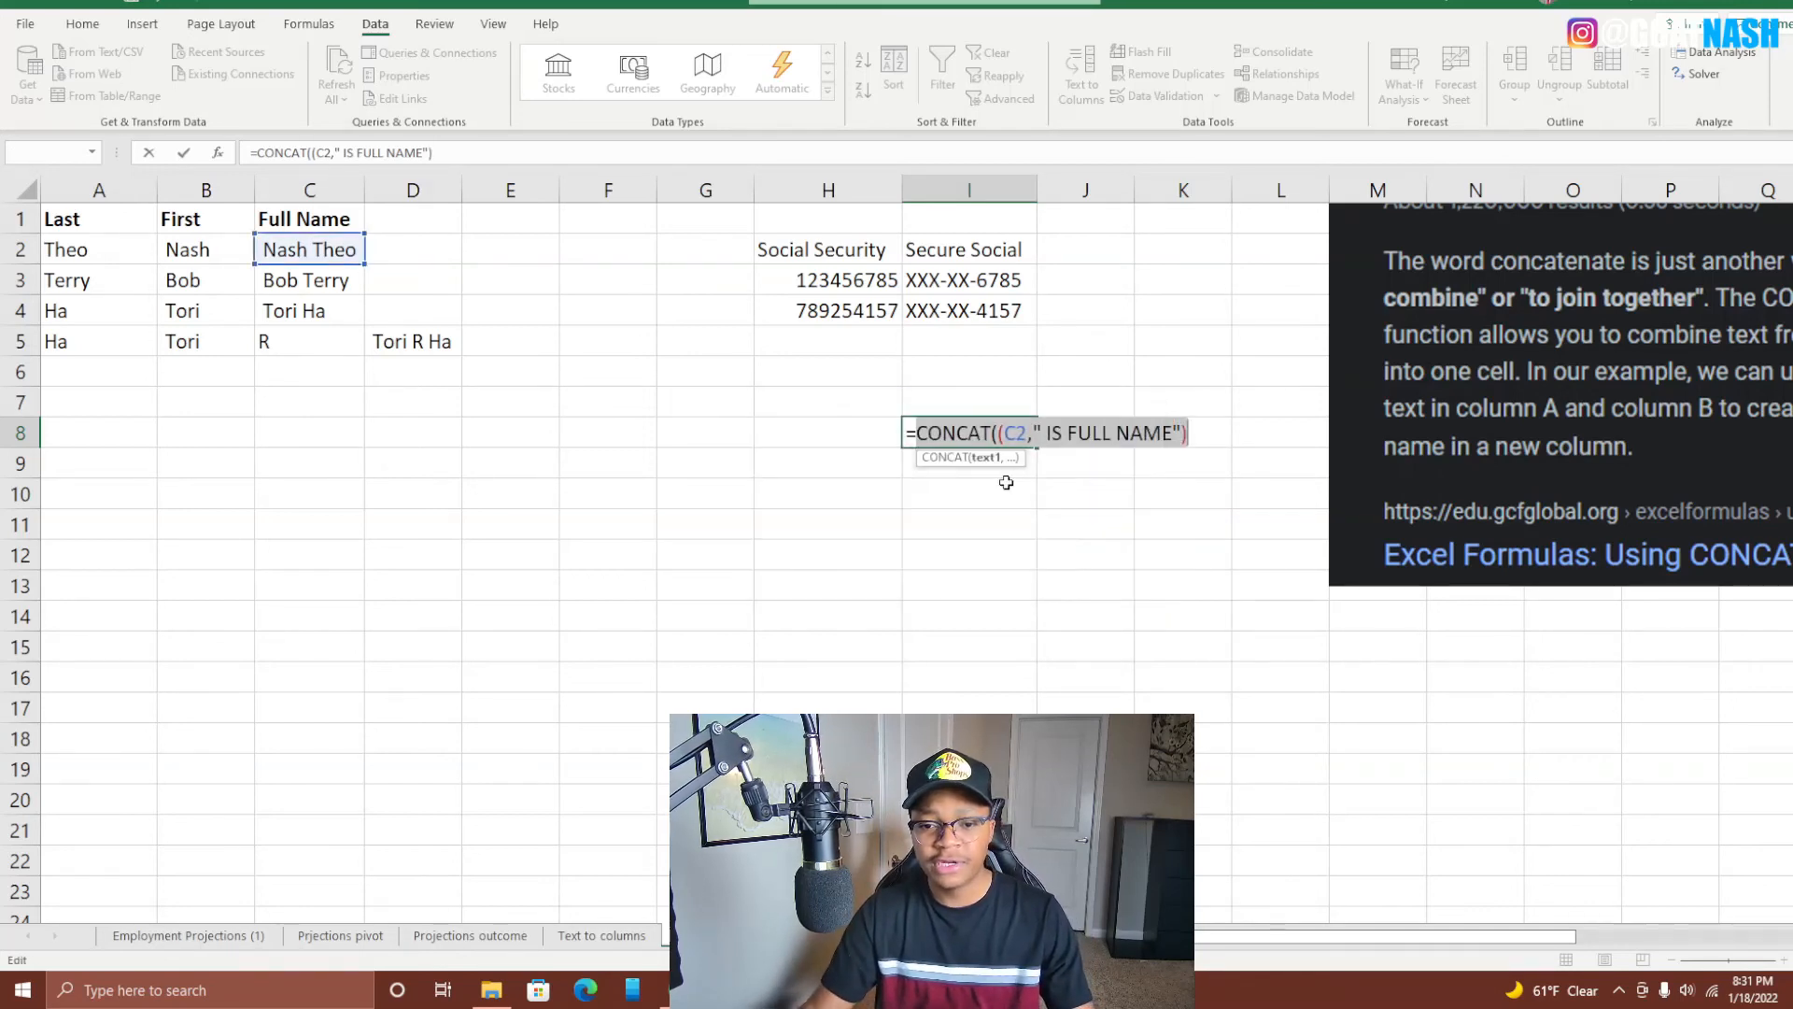
{"action": "left_click", "coordinate": [1004, 432]}
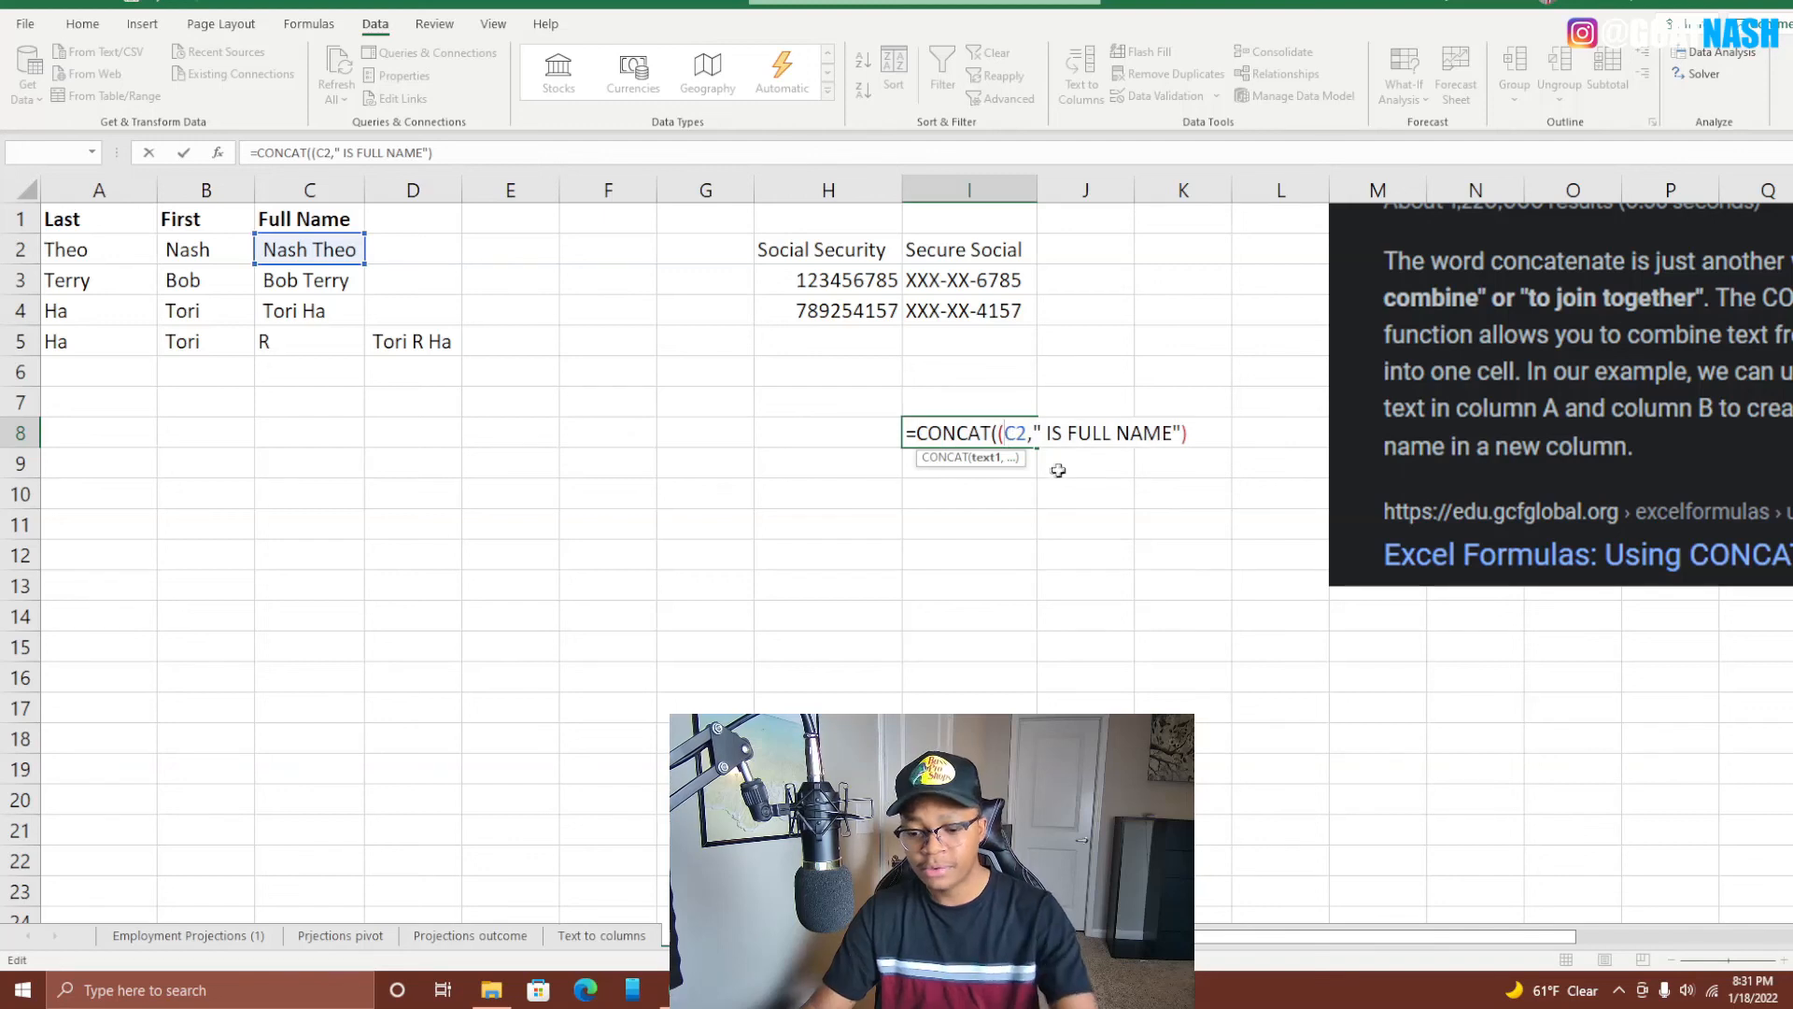
{"action": "key", "text": "BackSpace"}
{"action": "key", "text": "Return"}
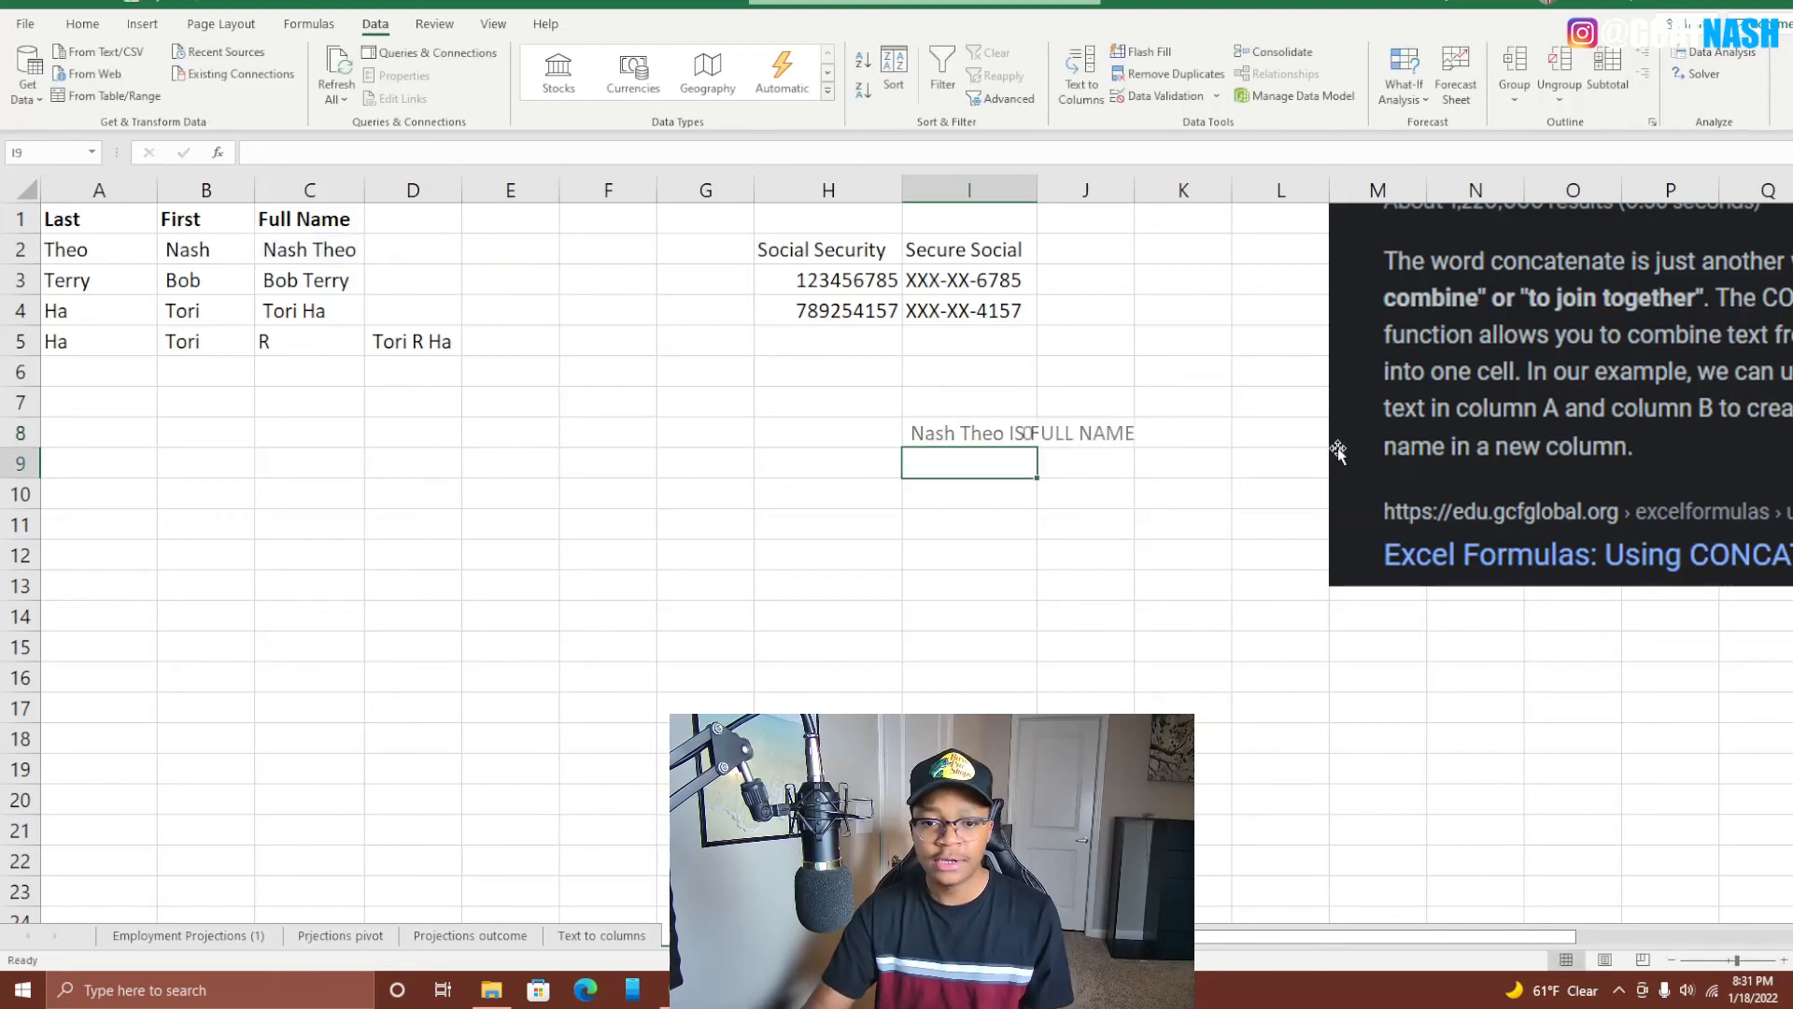
AutoFit column I to fit the full-name sentence, then check I8's =CONCAT(C2," IS FULL NAME") against C2.
{"action": "double_click", "coordinate": [1036, 190]}
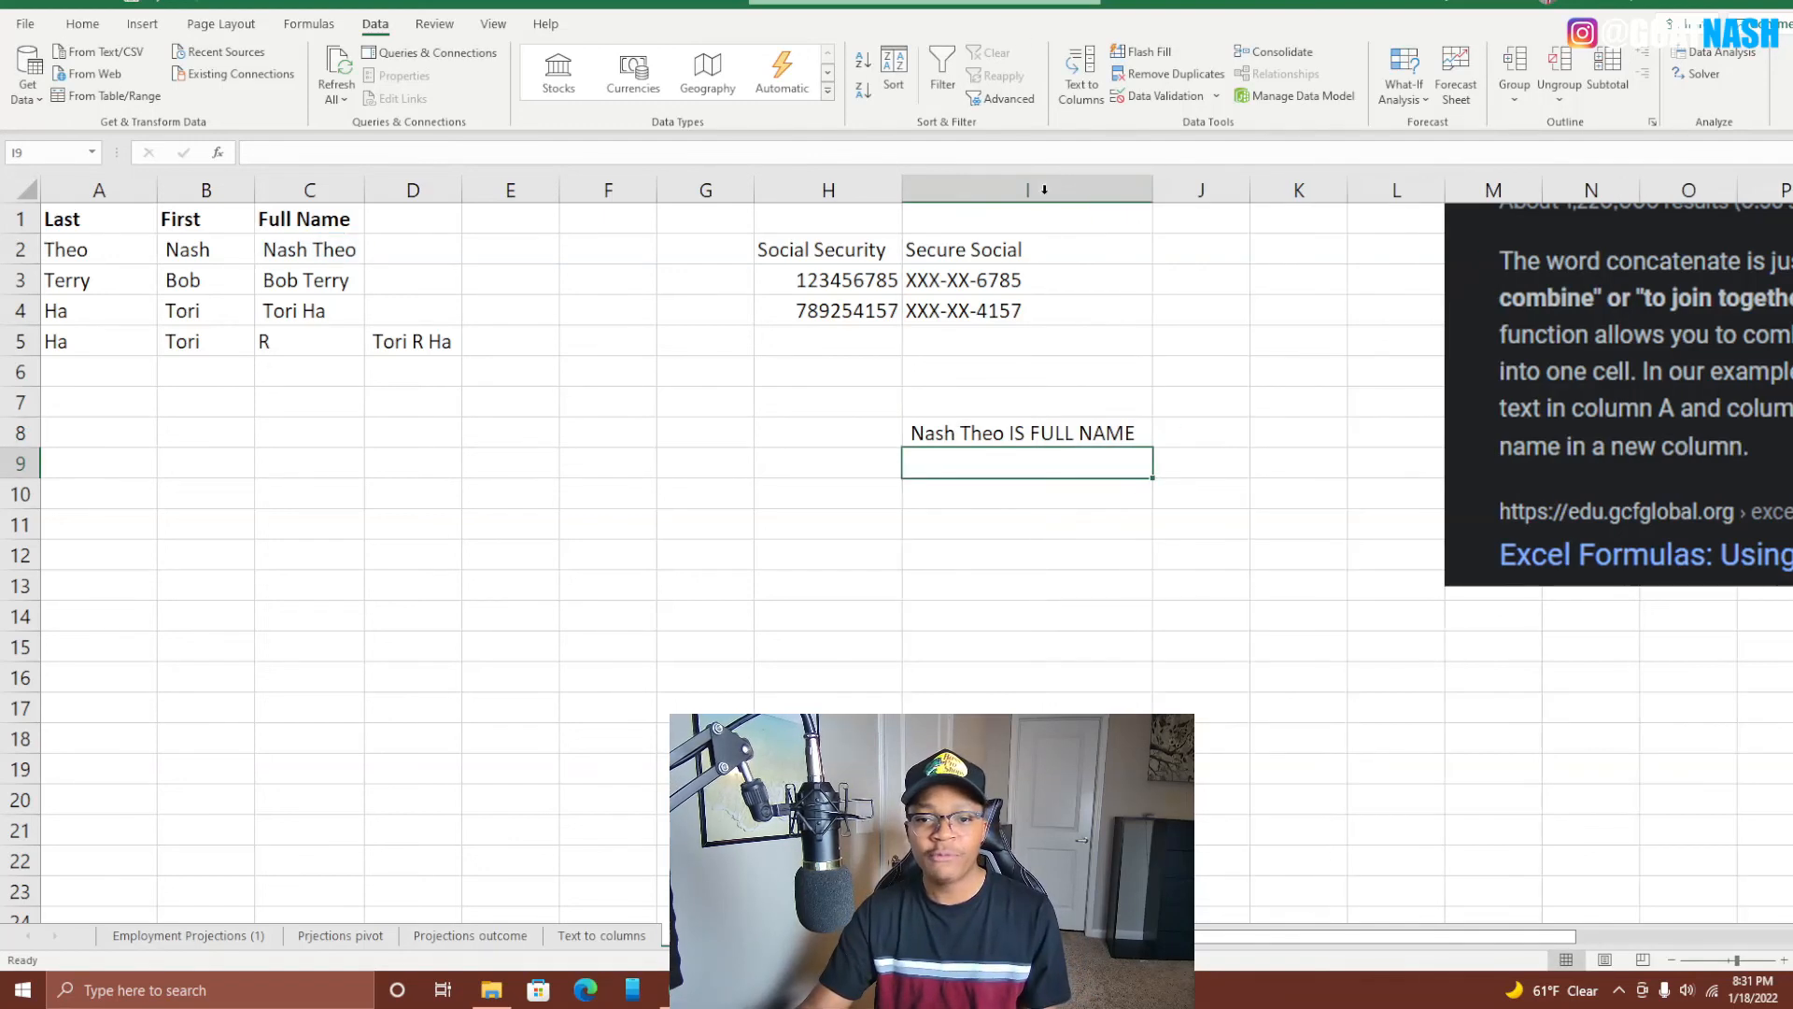
{"action": "left_click", "coordinate": [972, 437]}
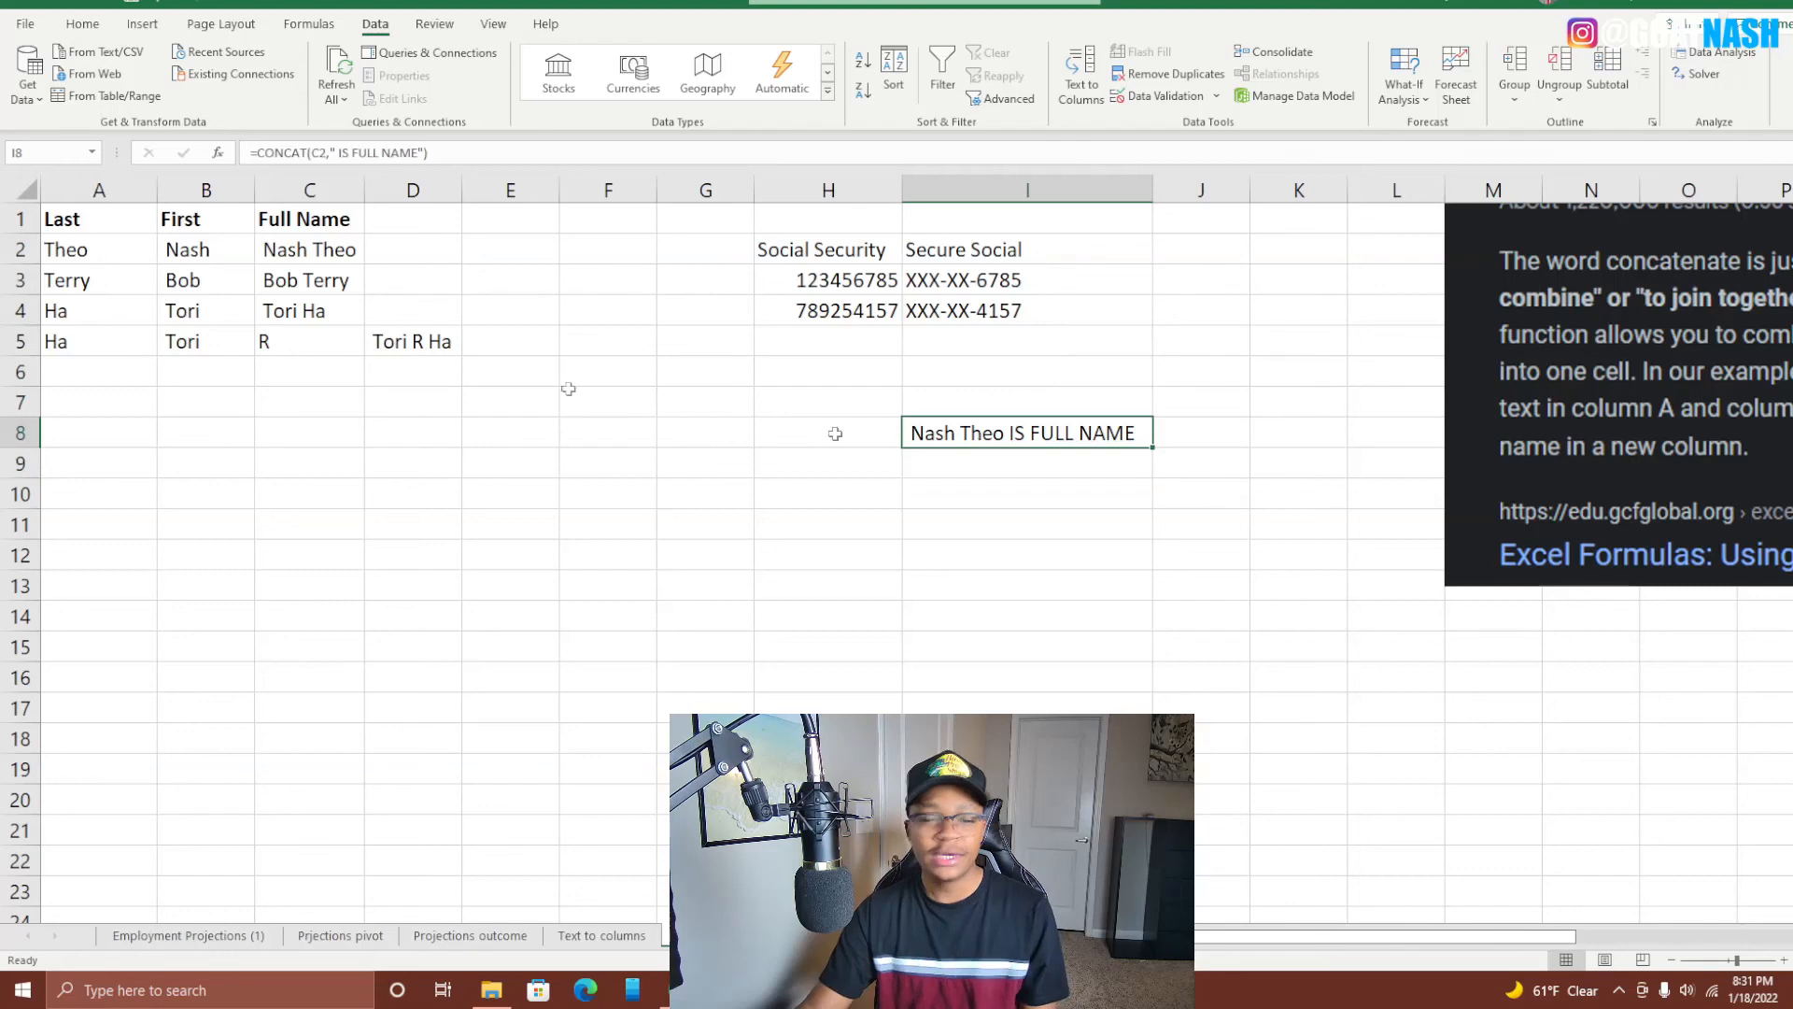
{"action": "left_click", "coordinate": [320, 248]}
{"action": "left_click", "coordinate": [1083, 435]}
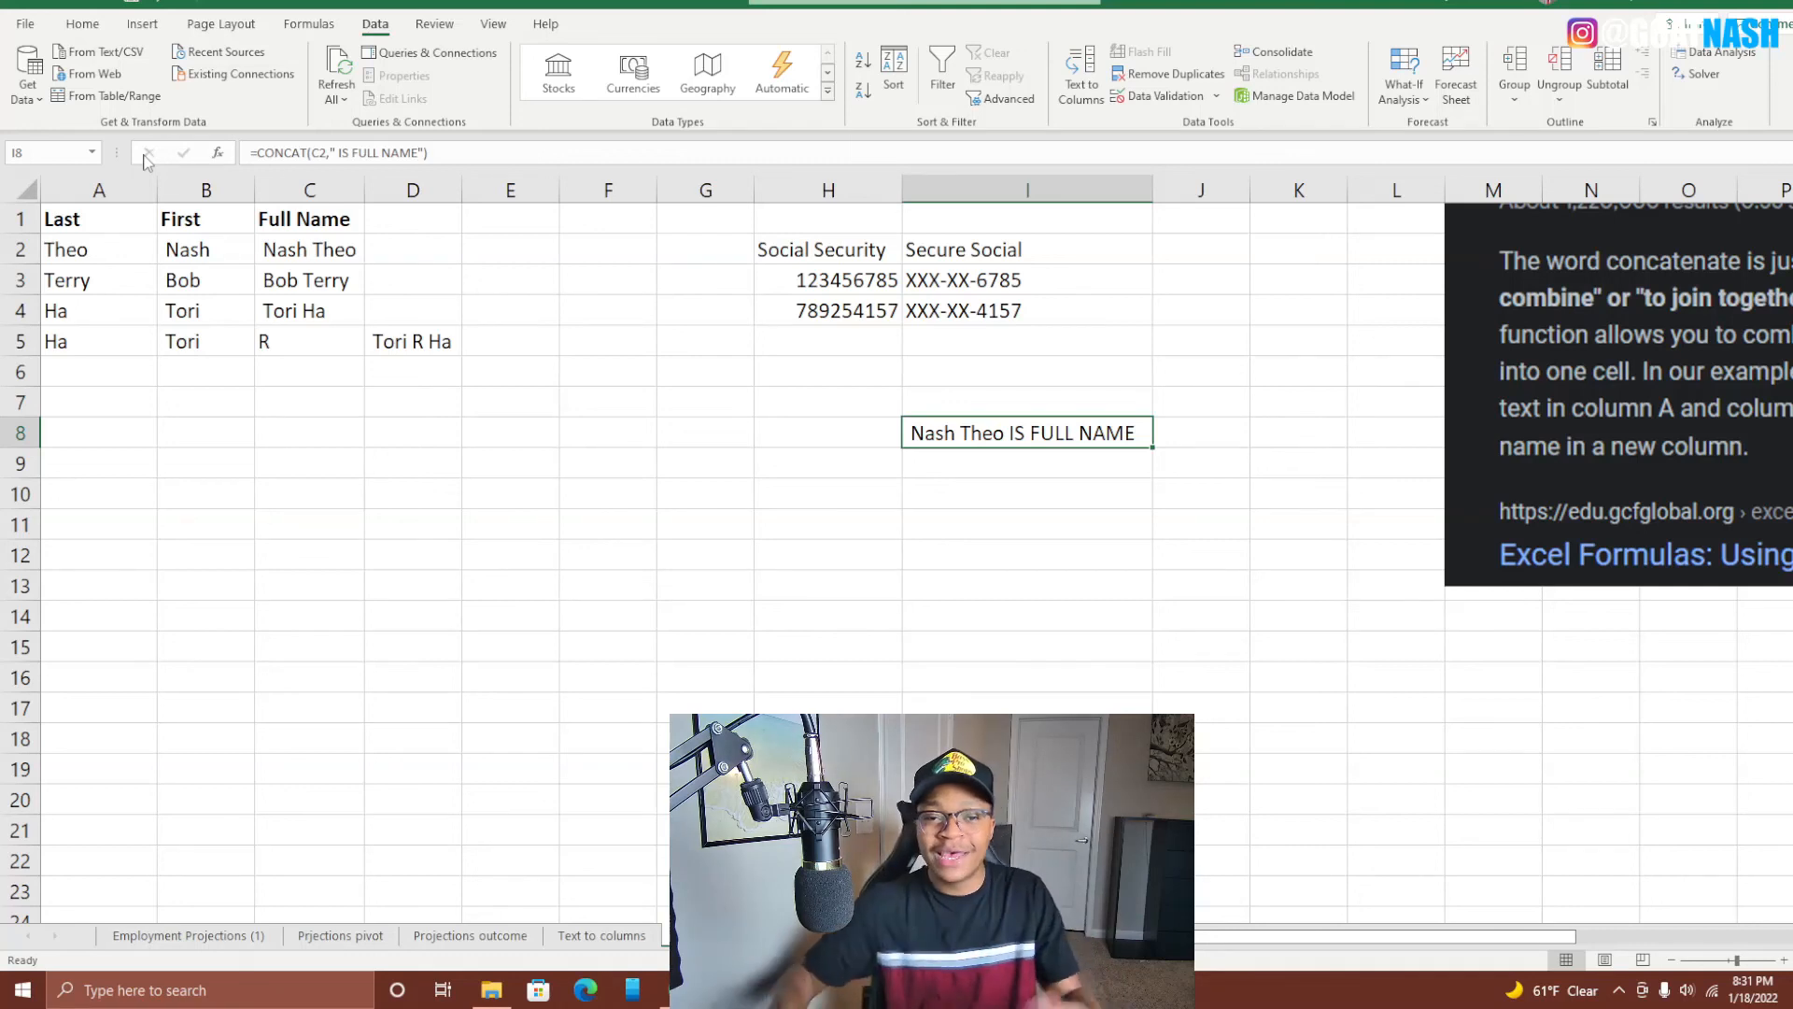
{"action": "left_click", "coordinate": [1035, 361]}
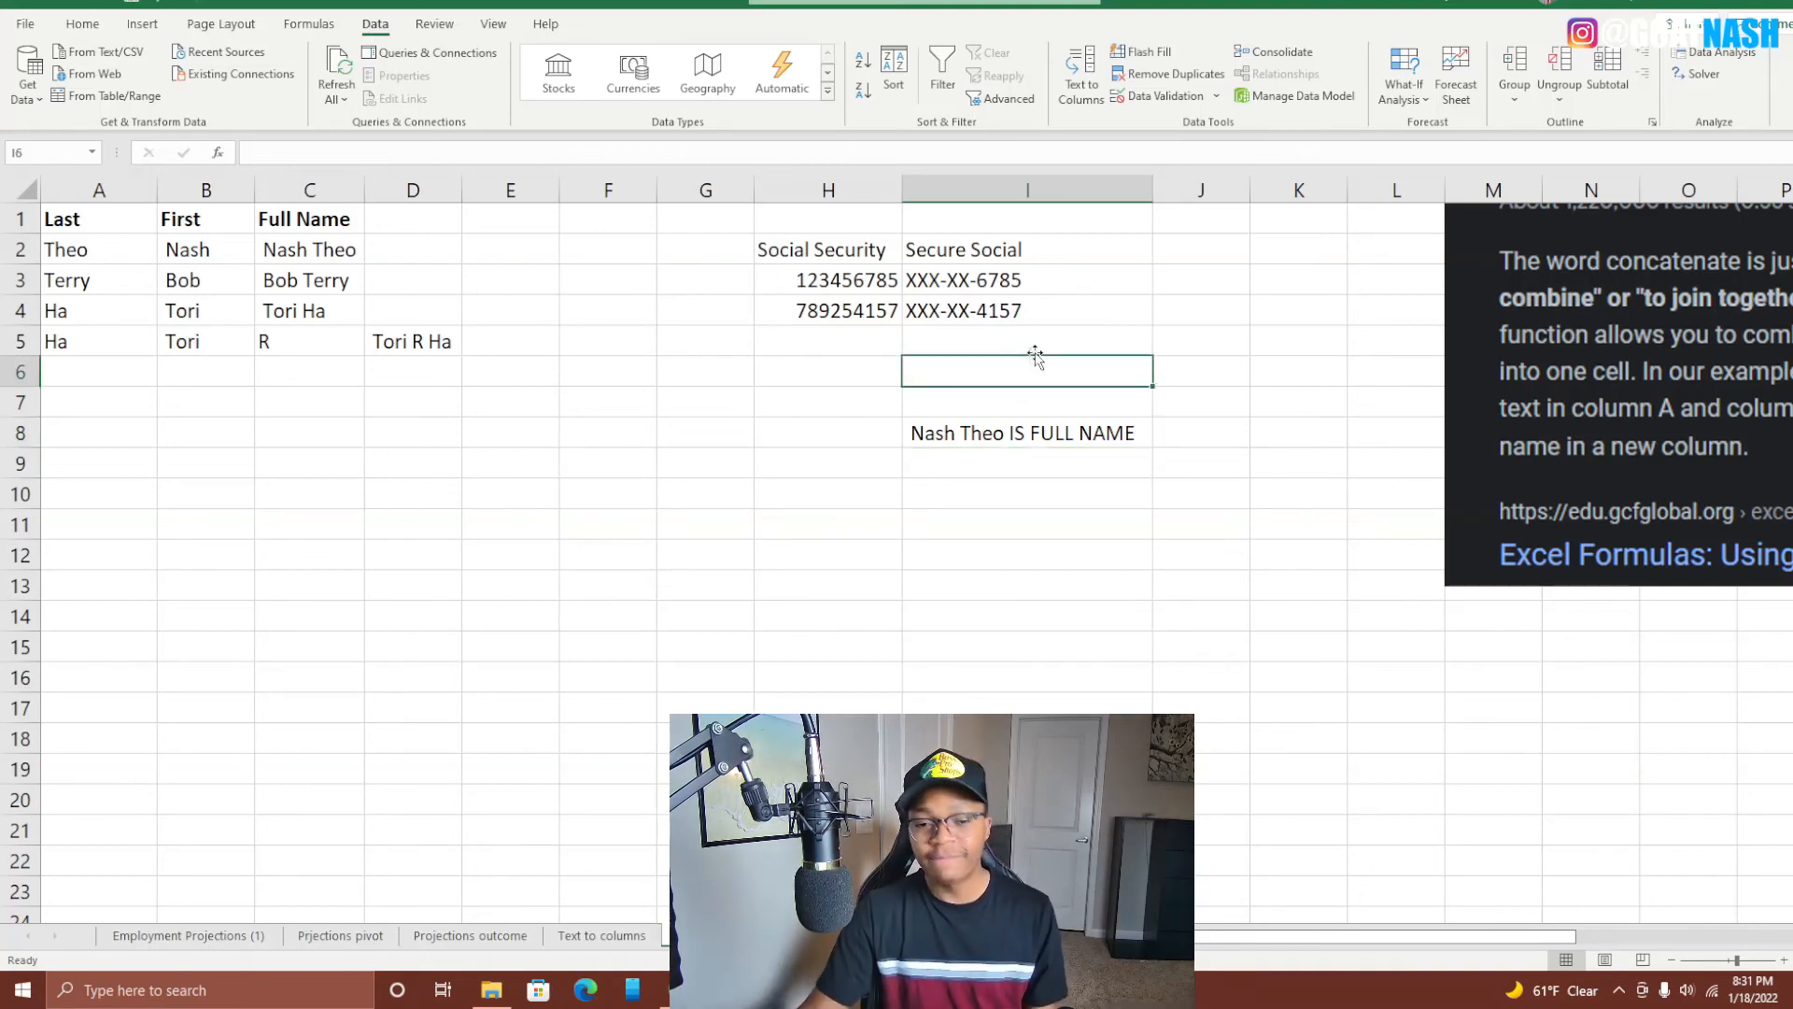